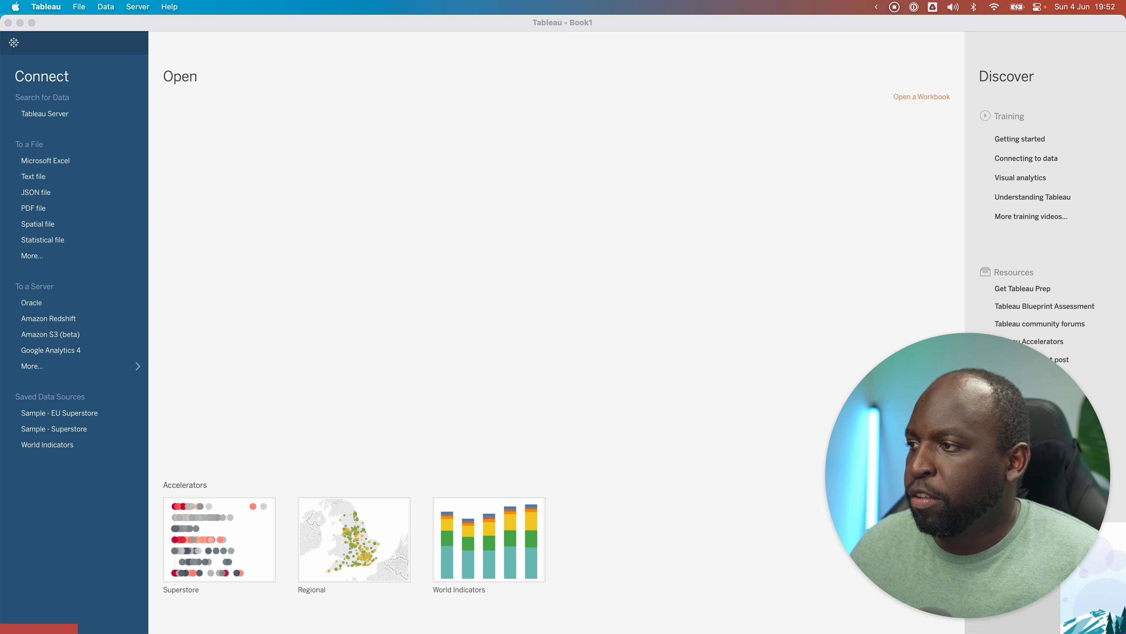
Show the full list of connectors available for server connections.
click(80, 366)
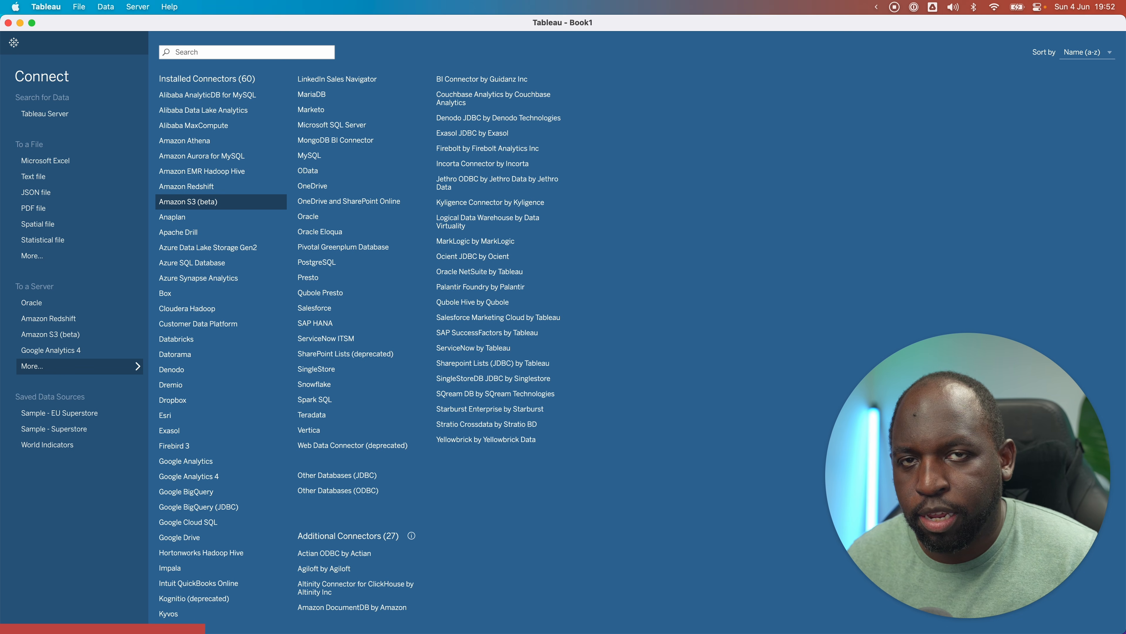
Switch to the browser, open the Amazon S3 (beta) connector page on Tableau Exchange, and highlight the installation paths for the .taco file.
key(ctrl+Up)
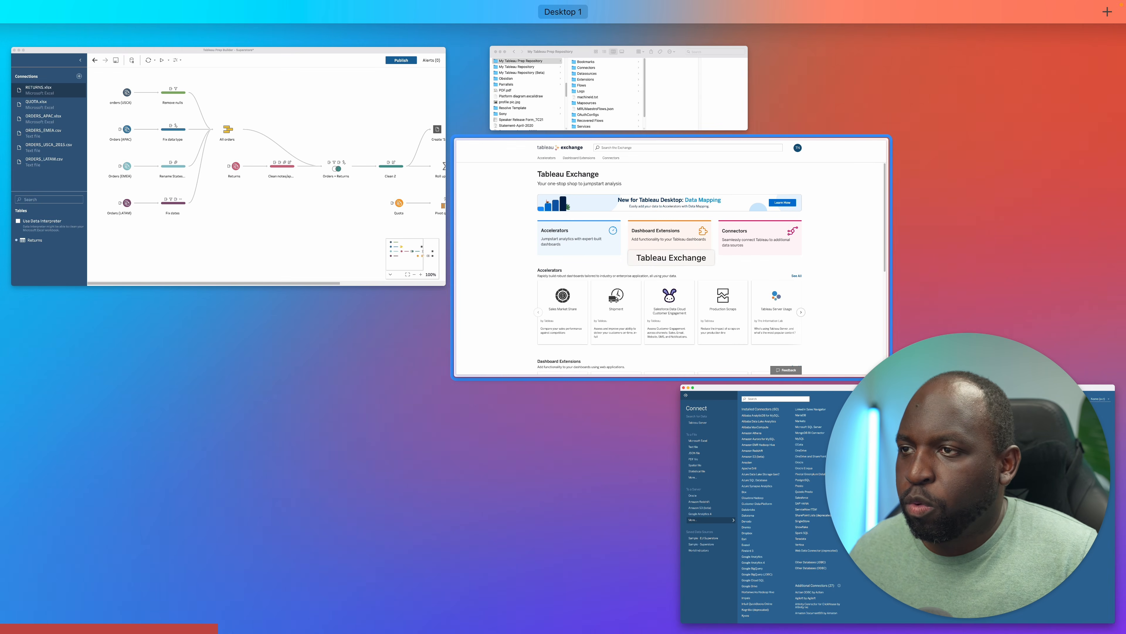
click(577, 284)
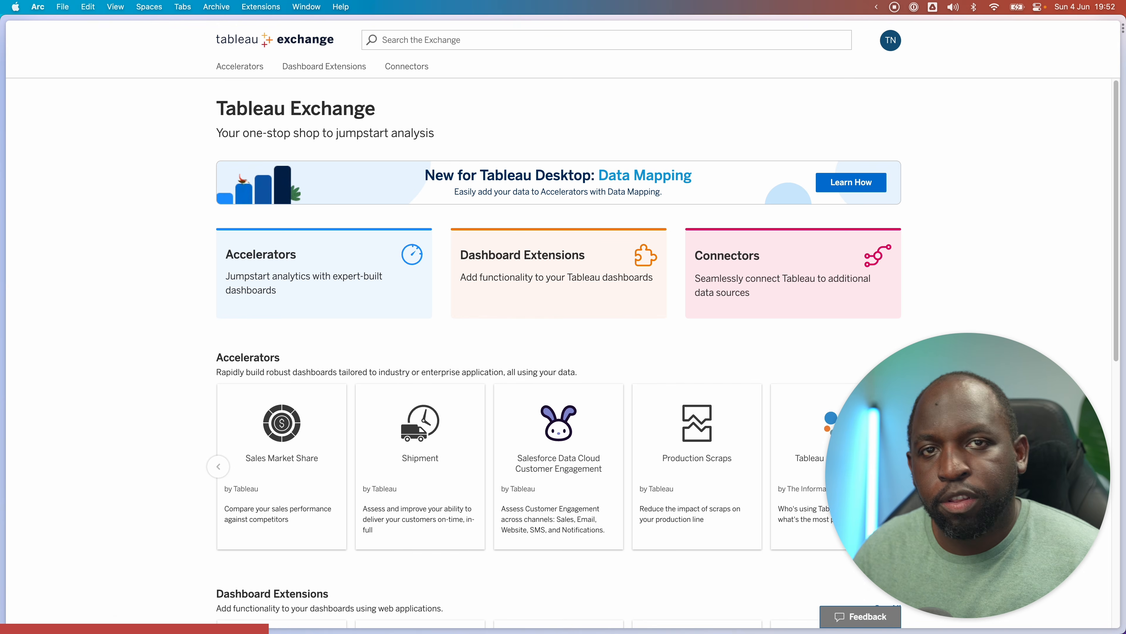
click(727, 275)
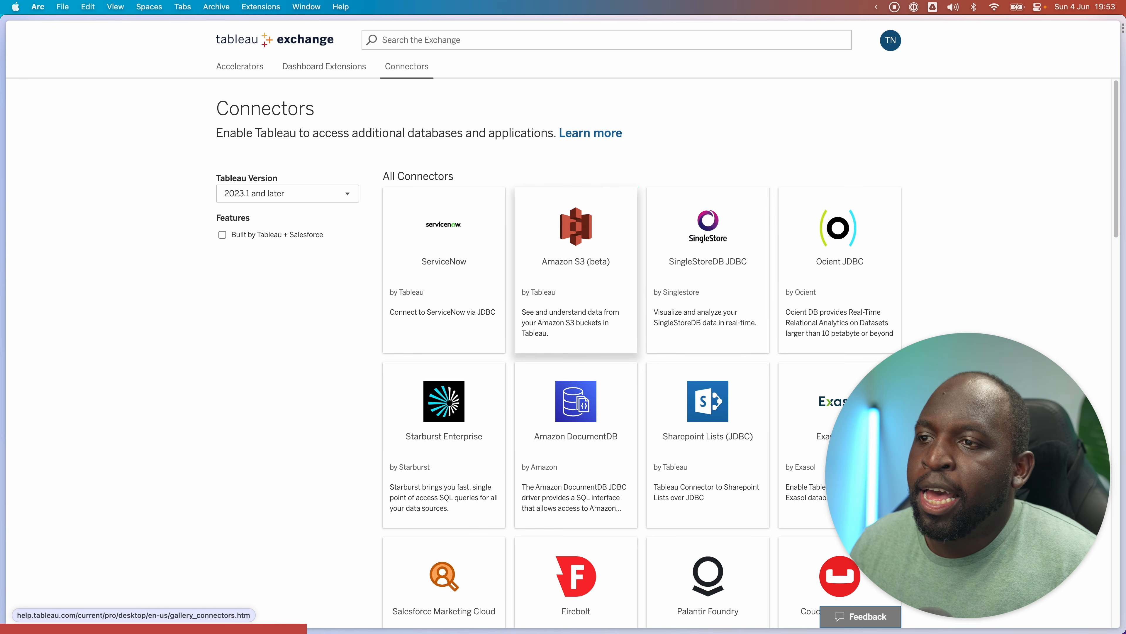
click(578, 251)
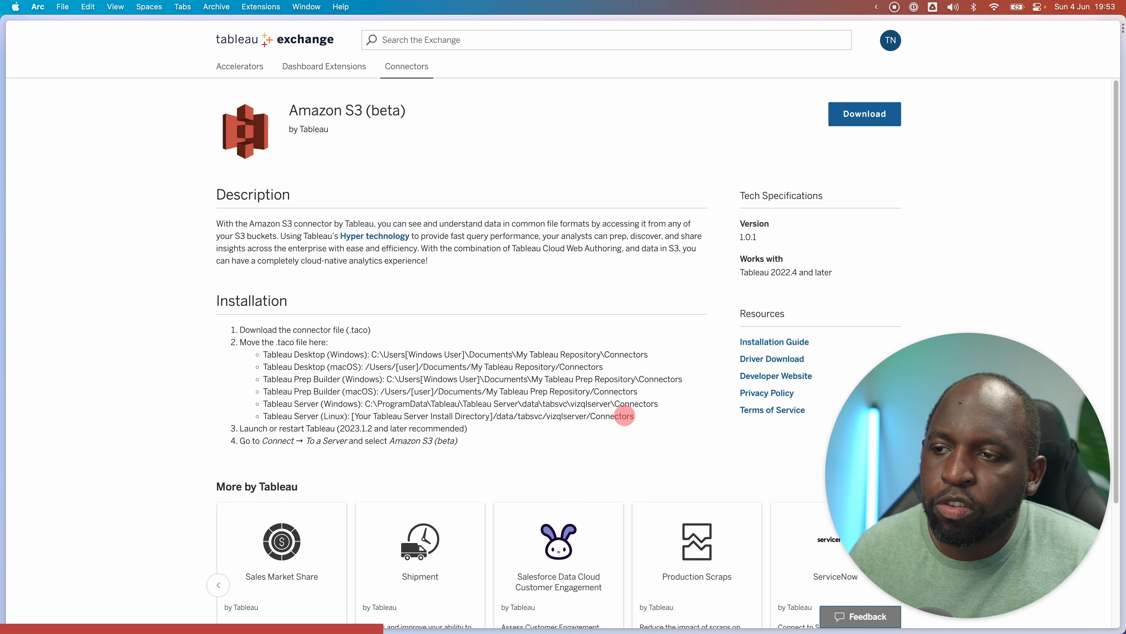
drag(635, 417, 263, 354)
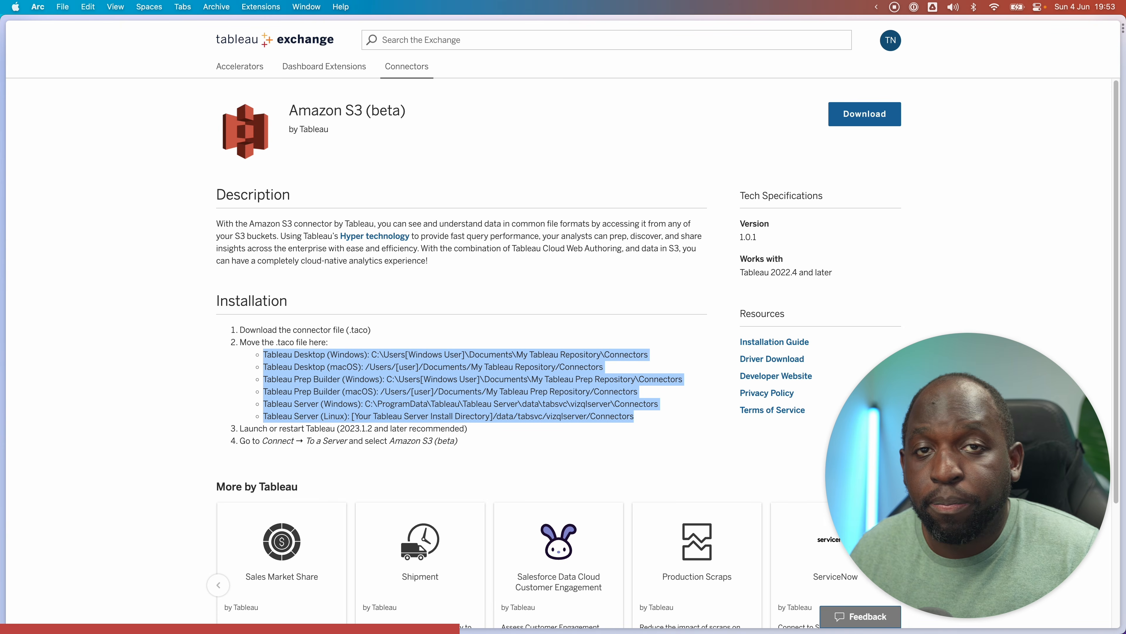
Switch to Finder and locate s3-1.0.1.taco in the Connectors folder of My Tableau Prep Repository.
key(ctrl+Up)
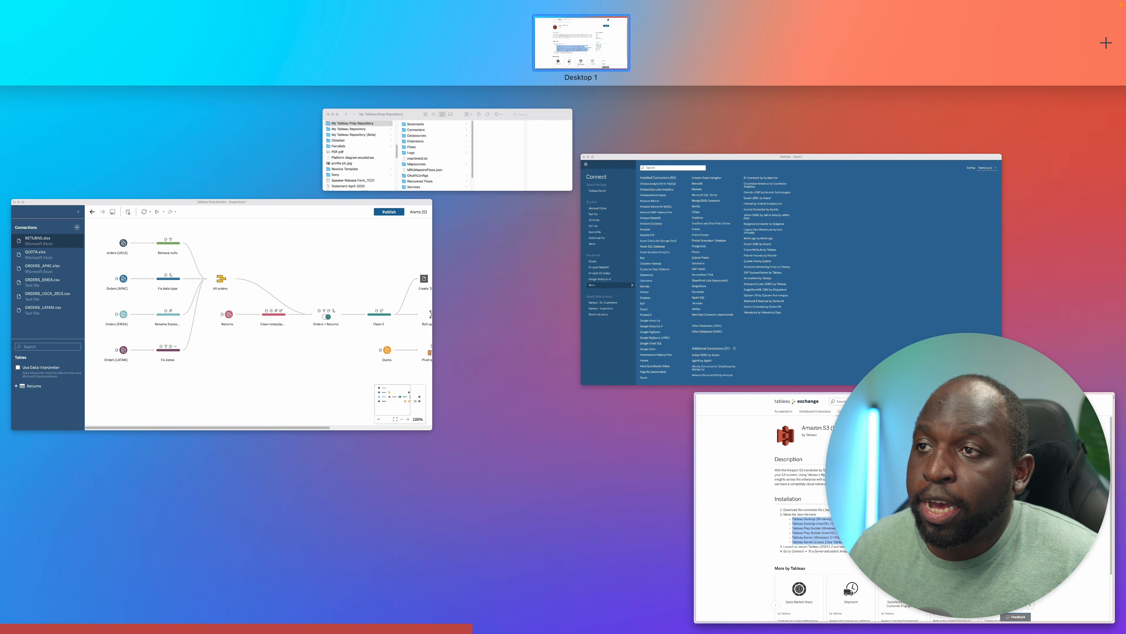
click(457, 146)
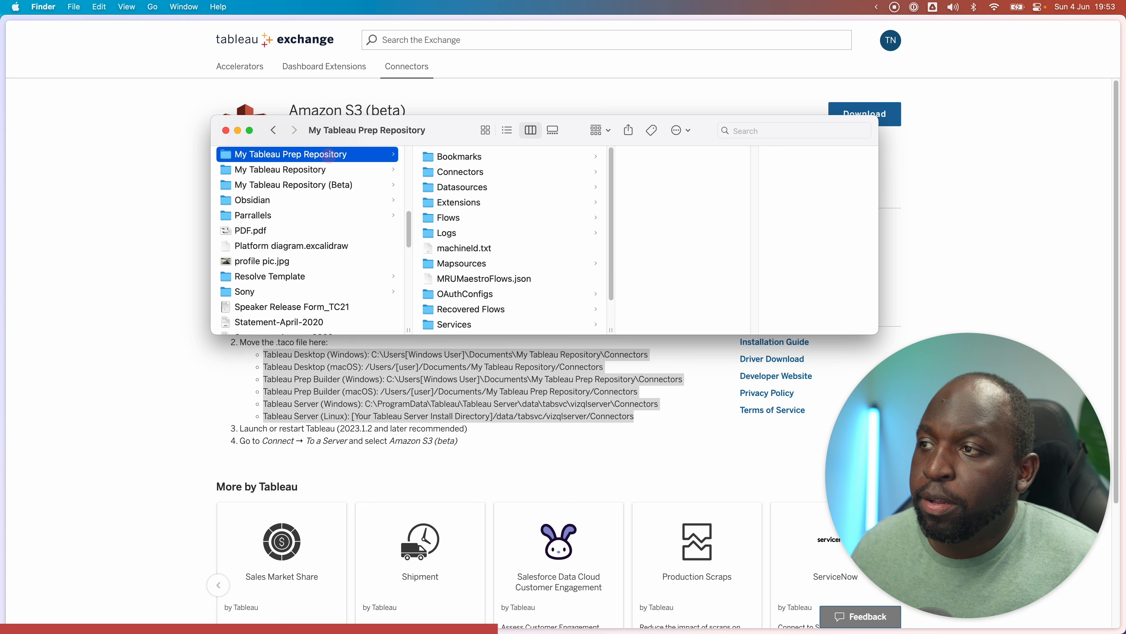
key(Return)
click(470, 173)
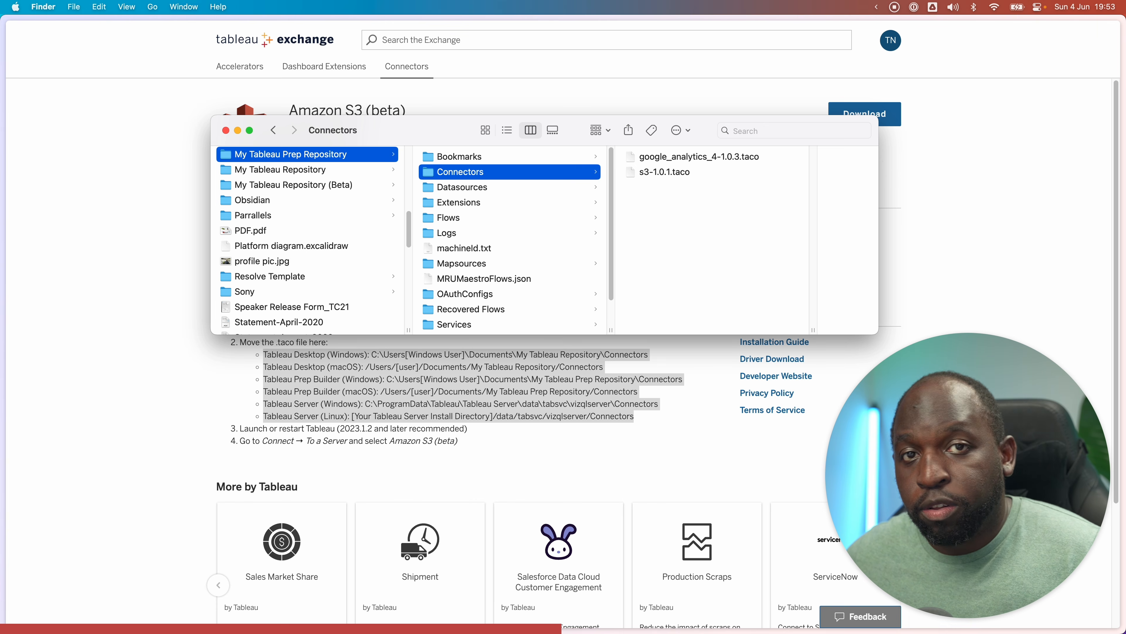
click(664, 172)
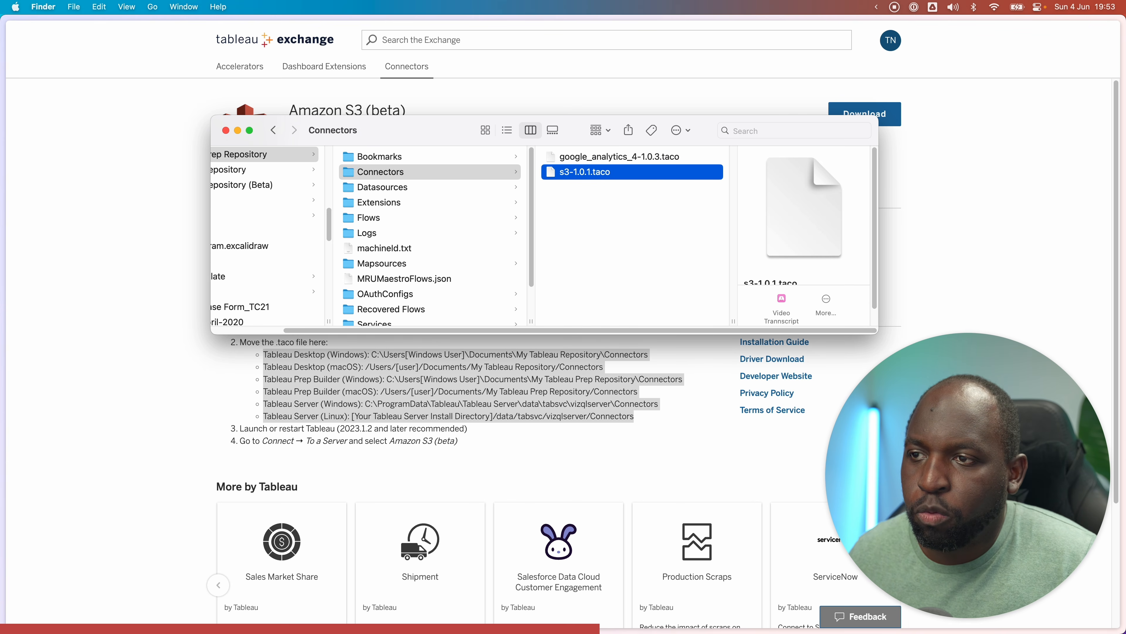
Check the s3-1.0.1.taco and google_analytics_4-1.0.3.taco files in the Connectors folder of My Tableau Repository.
scroll(694, 327, left, 3)
click(305, 170)
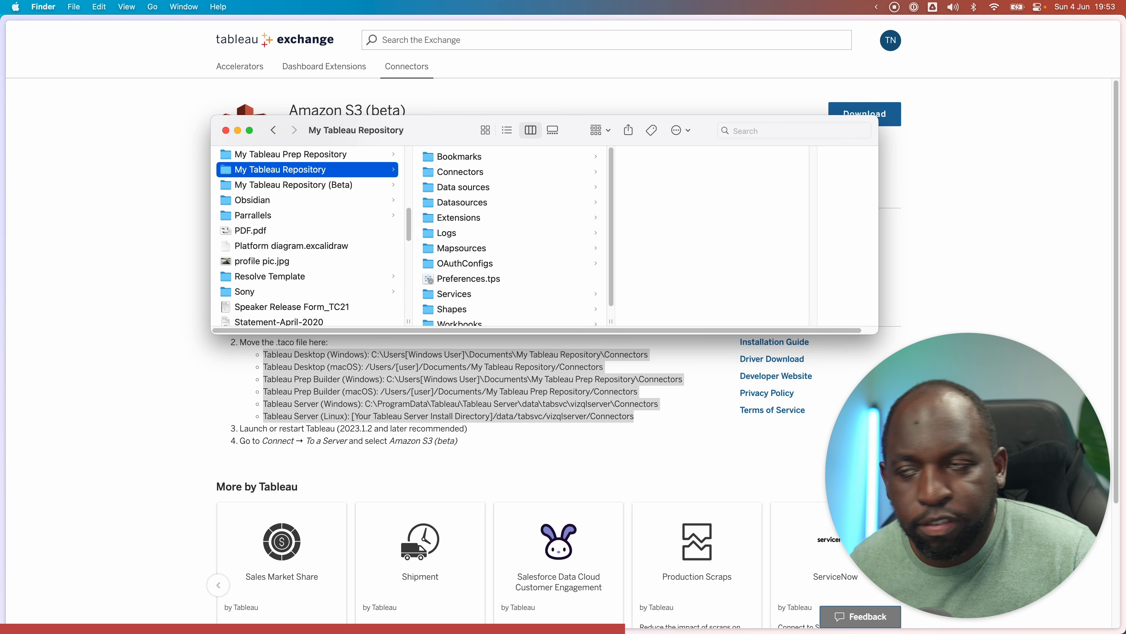
click(464, 173)
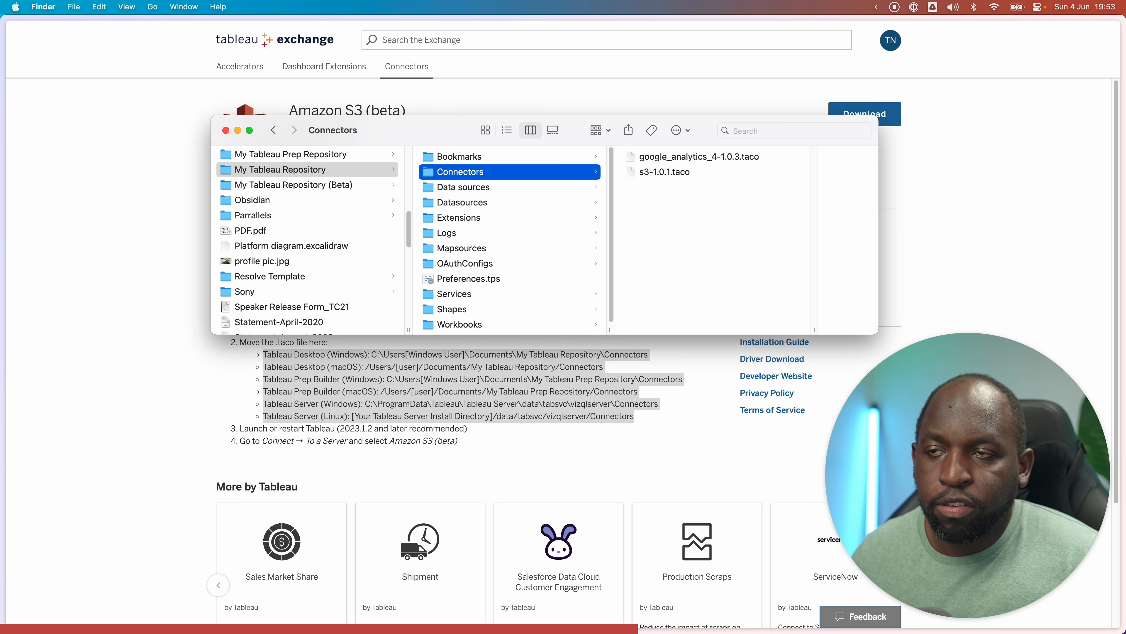
click(665, 171)
click(665, 156)
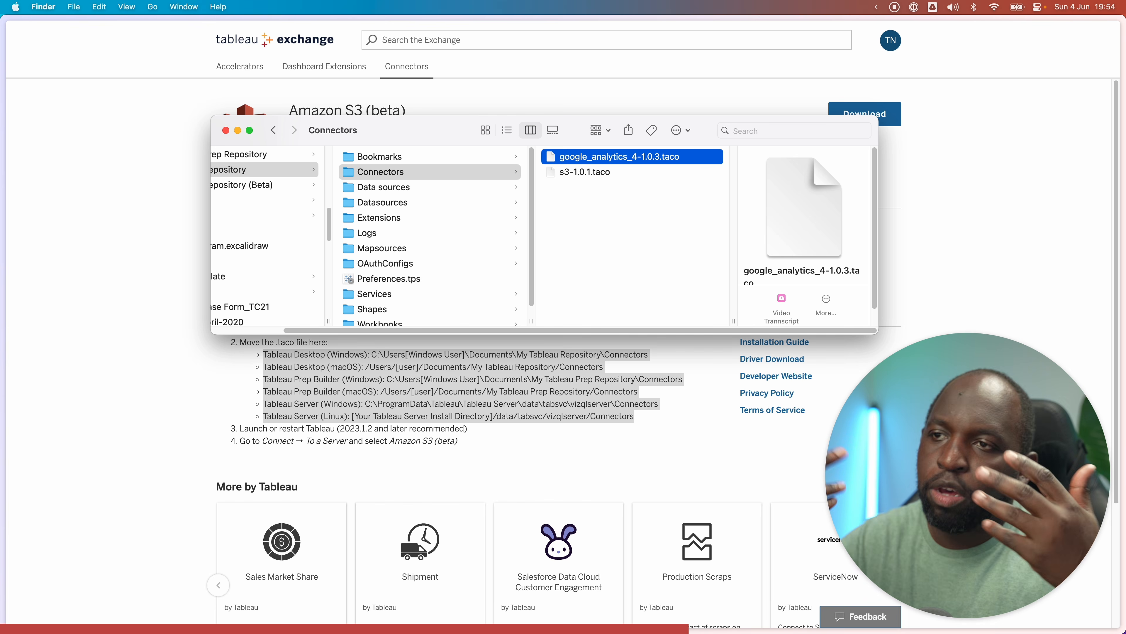
Review the connector list in Tableau Desktop, and check the Amazon S3 connector's name and version on its Tableau Exchange page.
key(ctrl+Up)
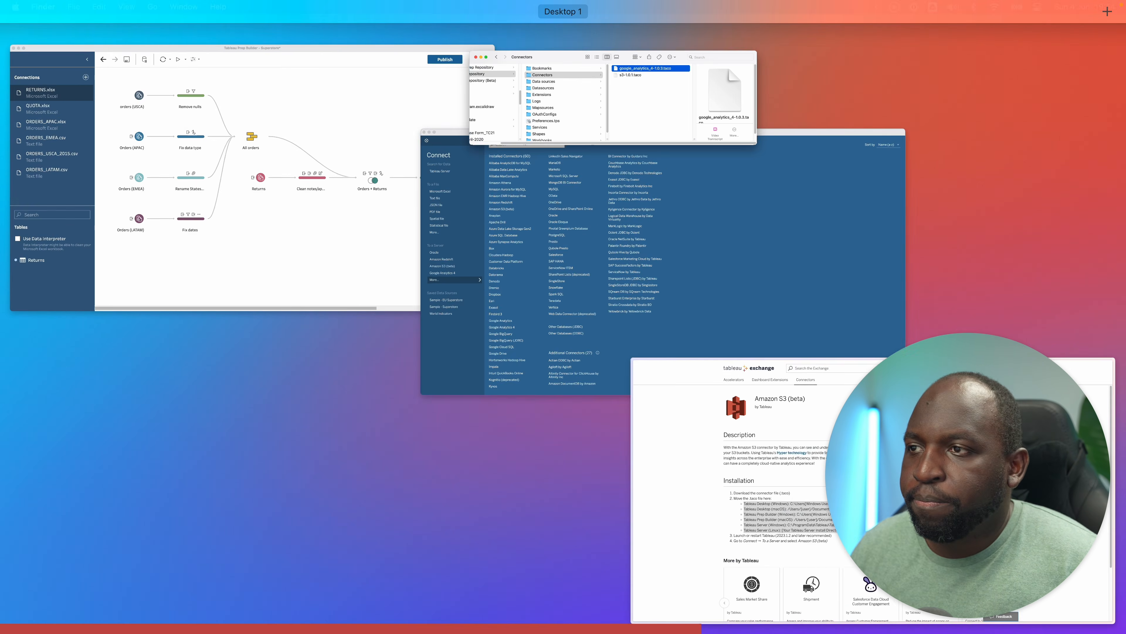
click(620, 253)
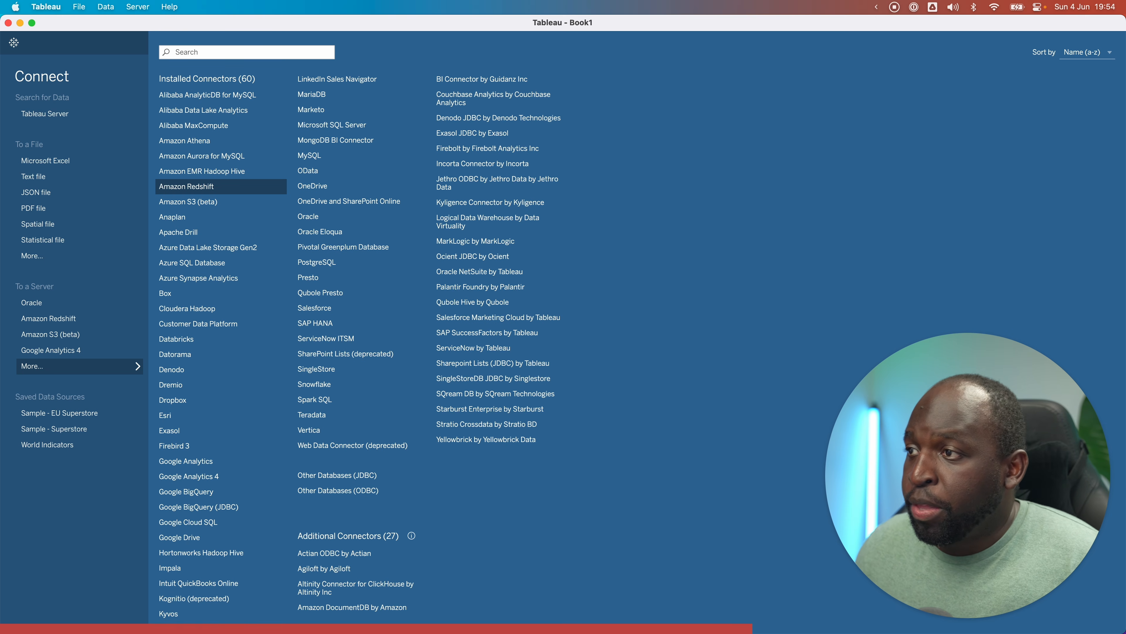
key(ctrl+Up)
click(621, 258)
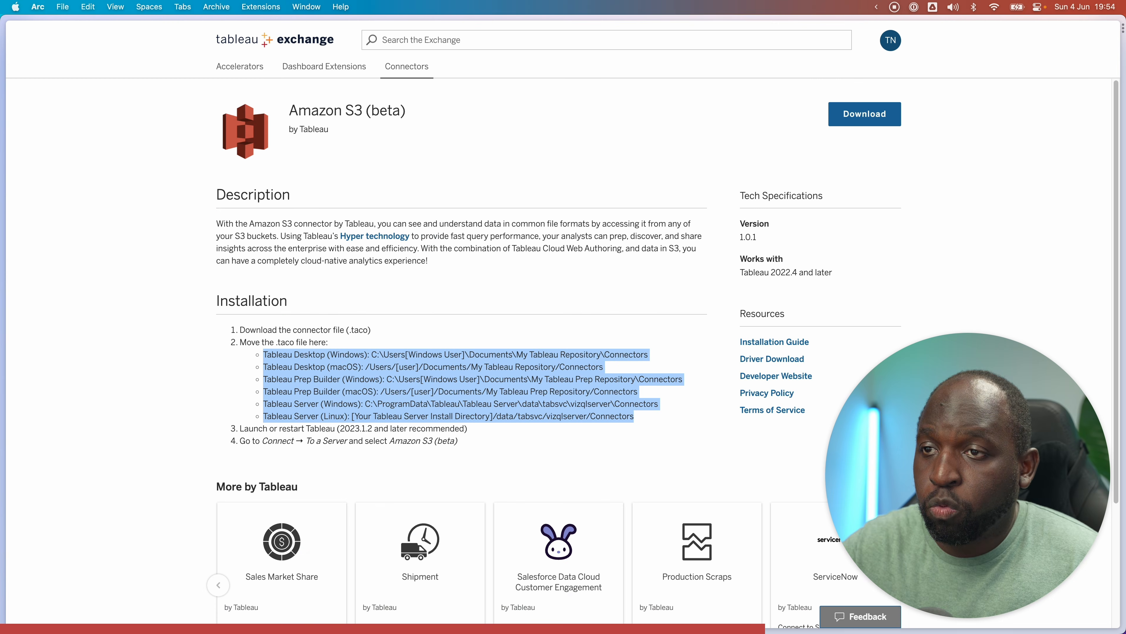
drag(407, 110, 289, 111)
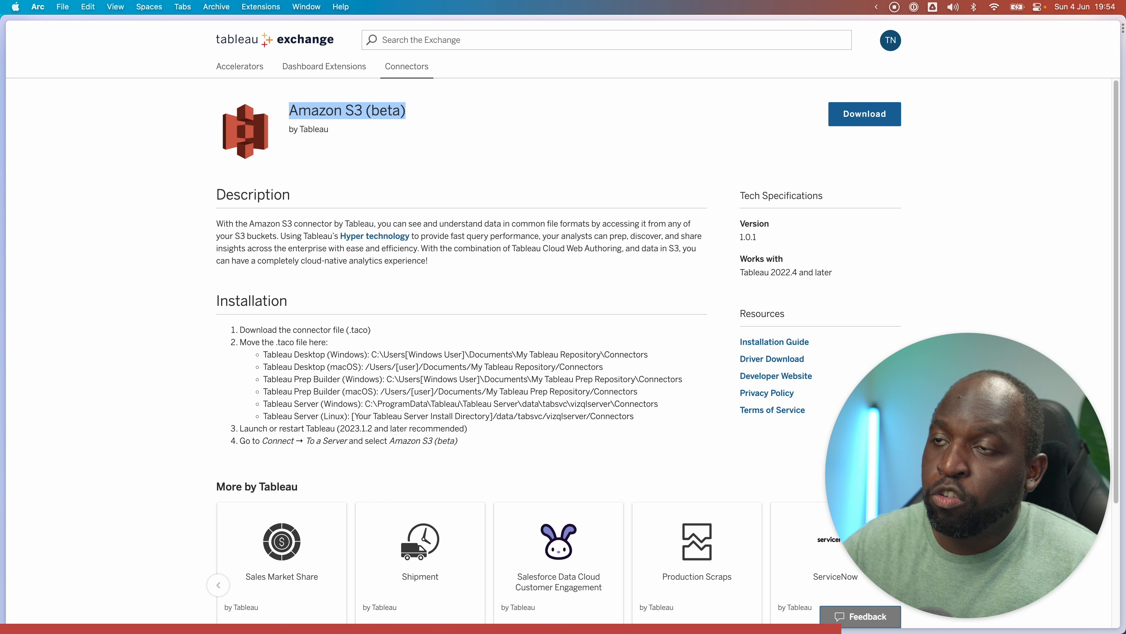
drag(758, 237, 736, 237)
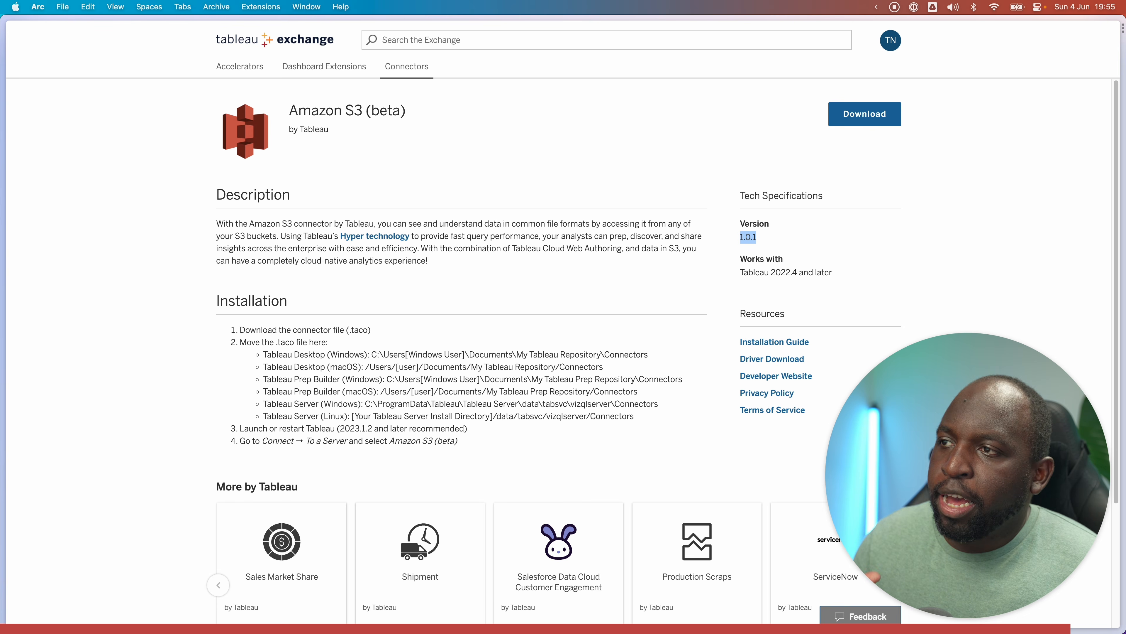
Switch to Tableau Prep Builder and search the connectors of a new connection for "s3".
key(ctrl+Up)
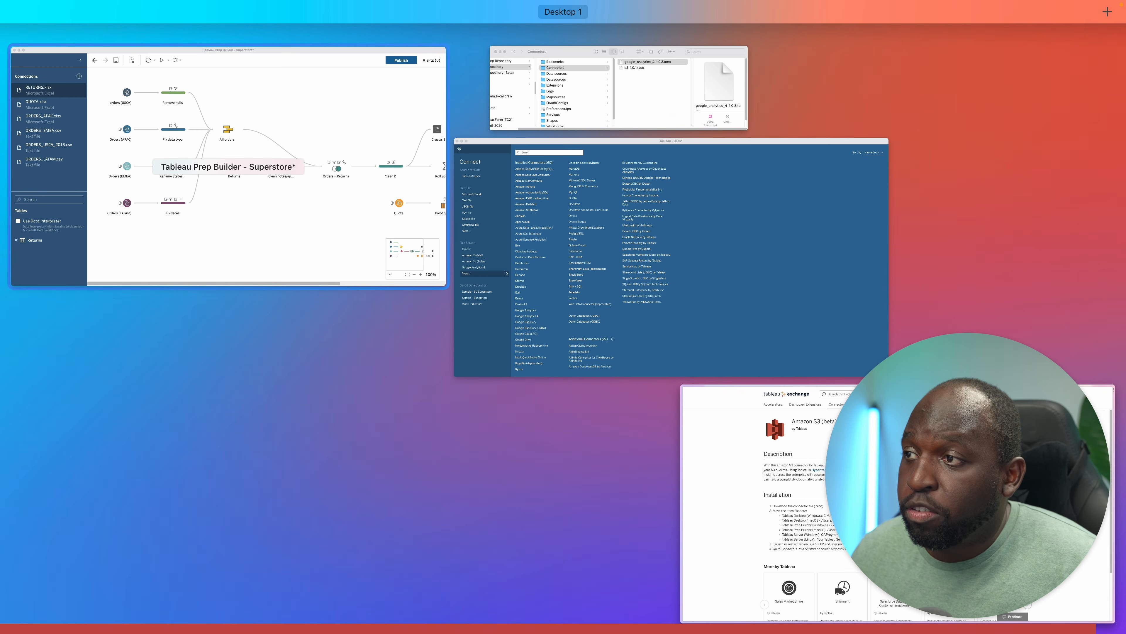
click(191, 235)
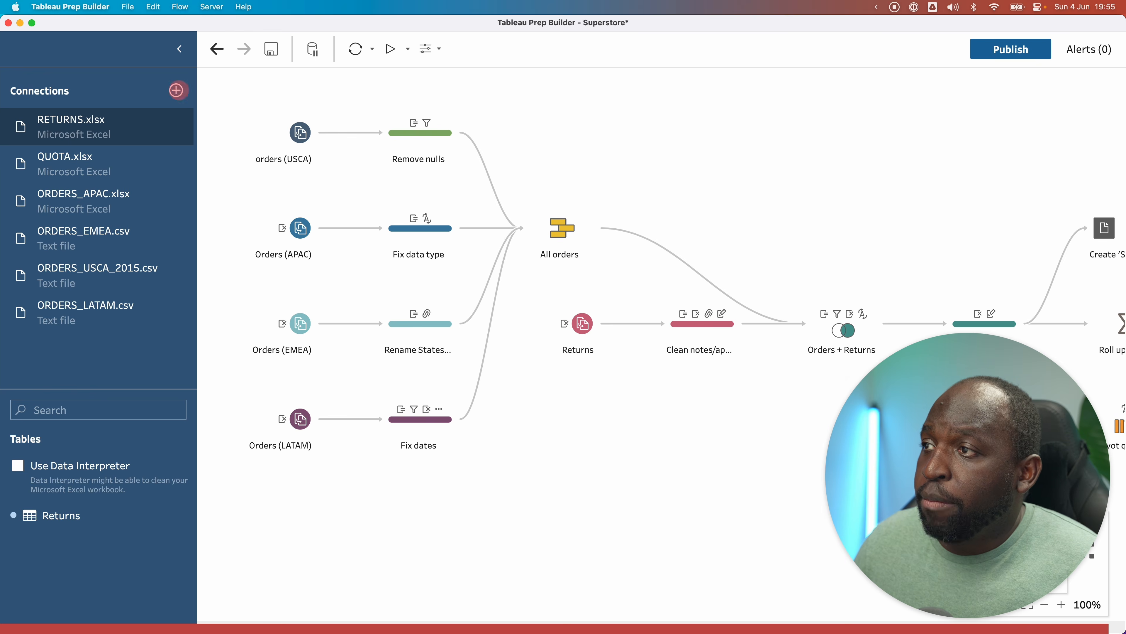
click(176, 90)
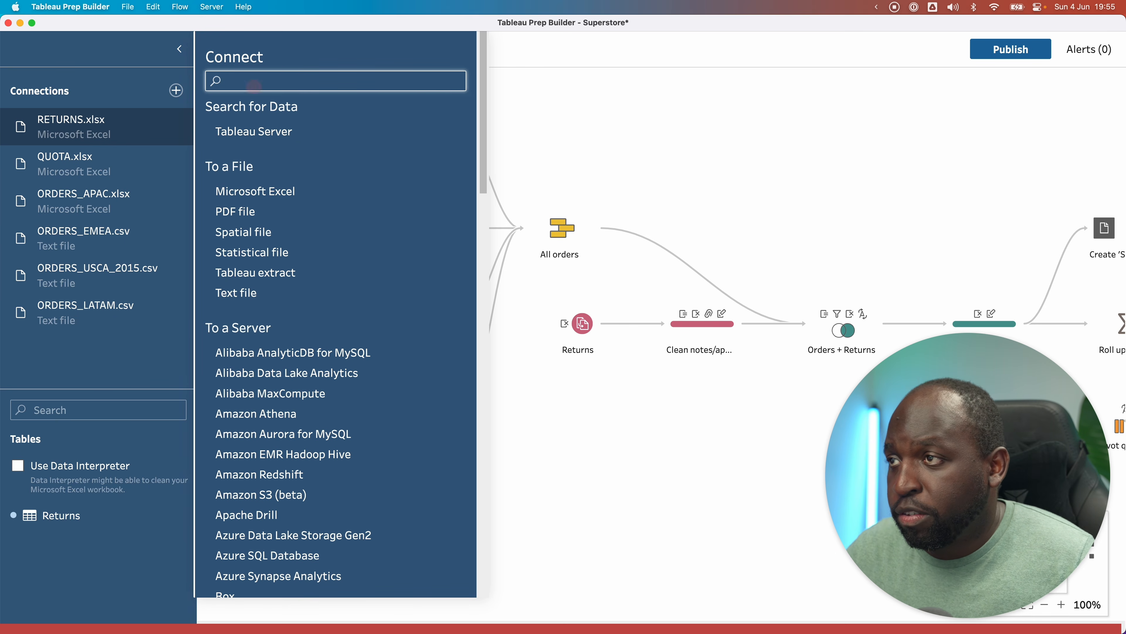
text(s3)
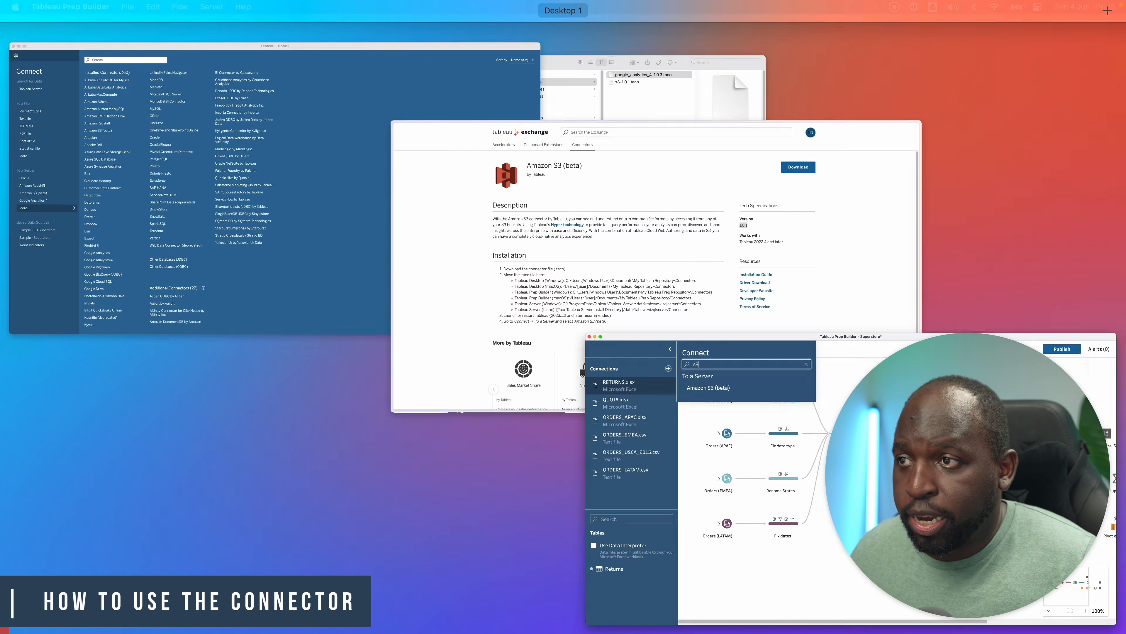
Switch to Tableau Desktop, start an Amazon S3 (beta) connection, and bring its bucket details form to the front.
click(201, 177)
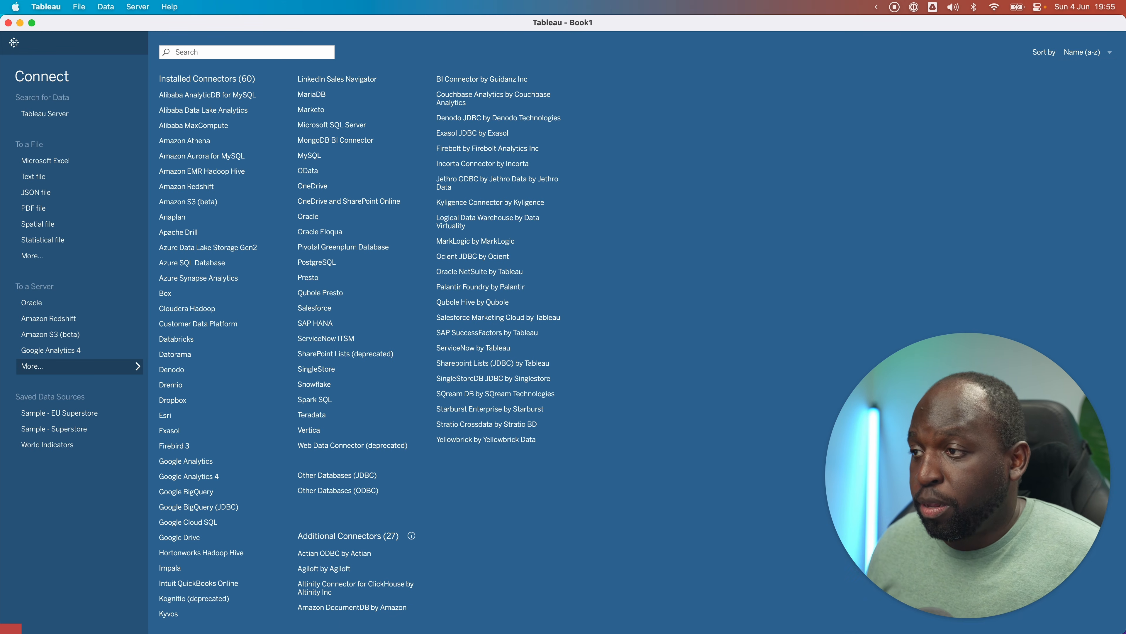
click(199, 202)
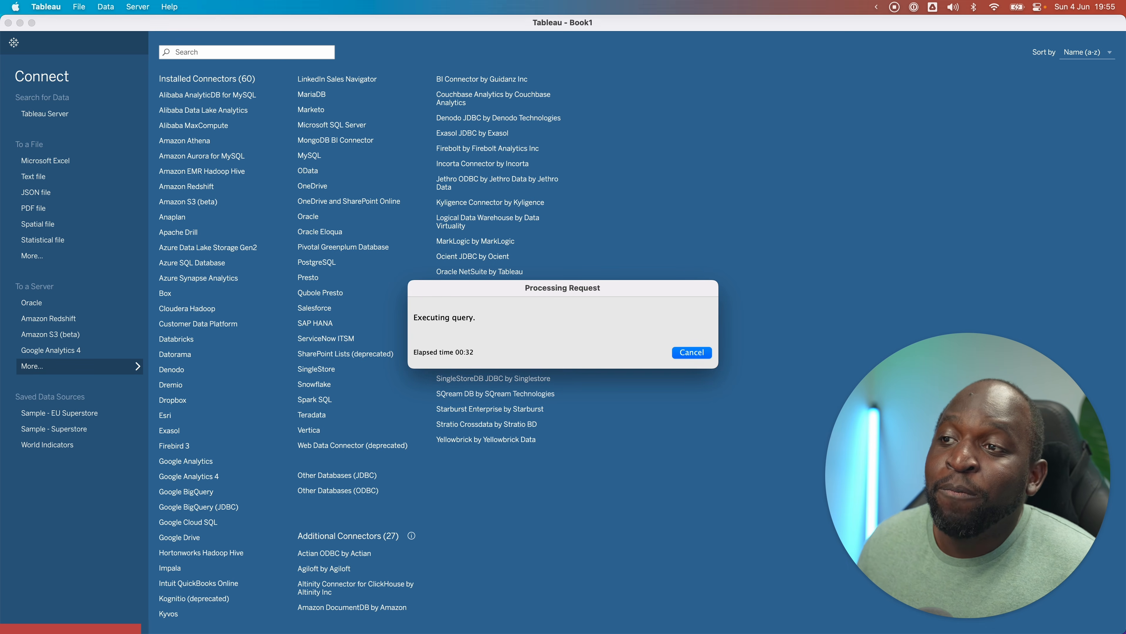
key(ctrl+Up)
click(900, 236)
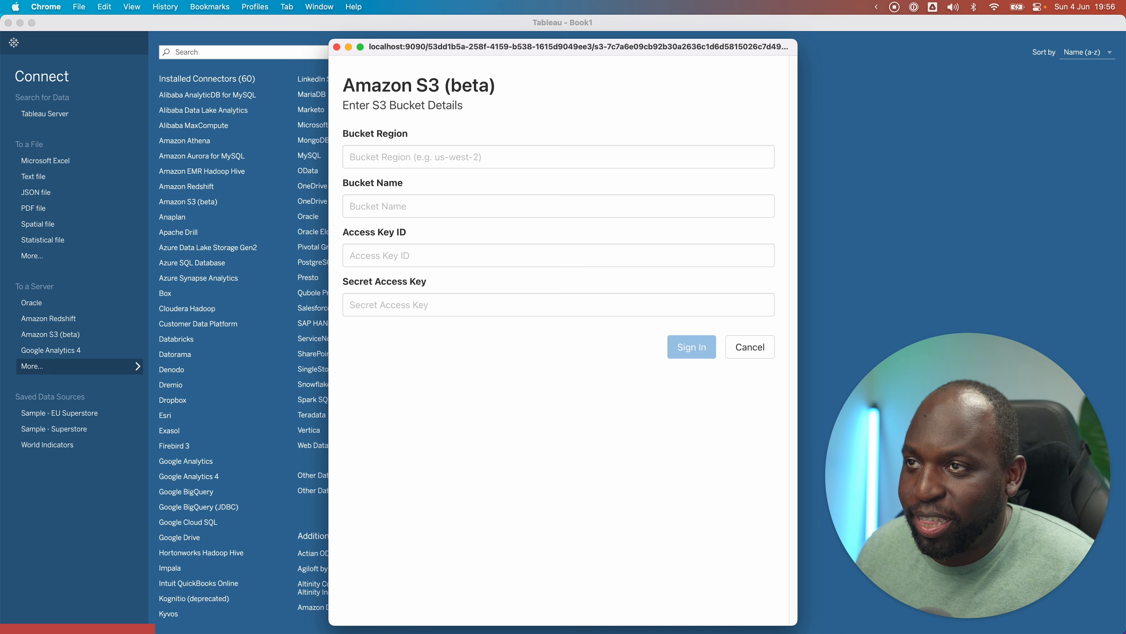
drag(596, 51, 596, 48)
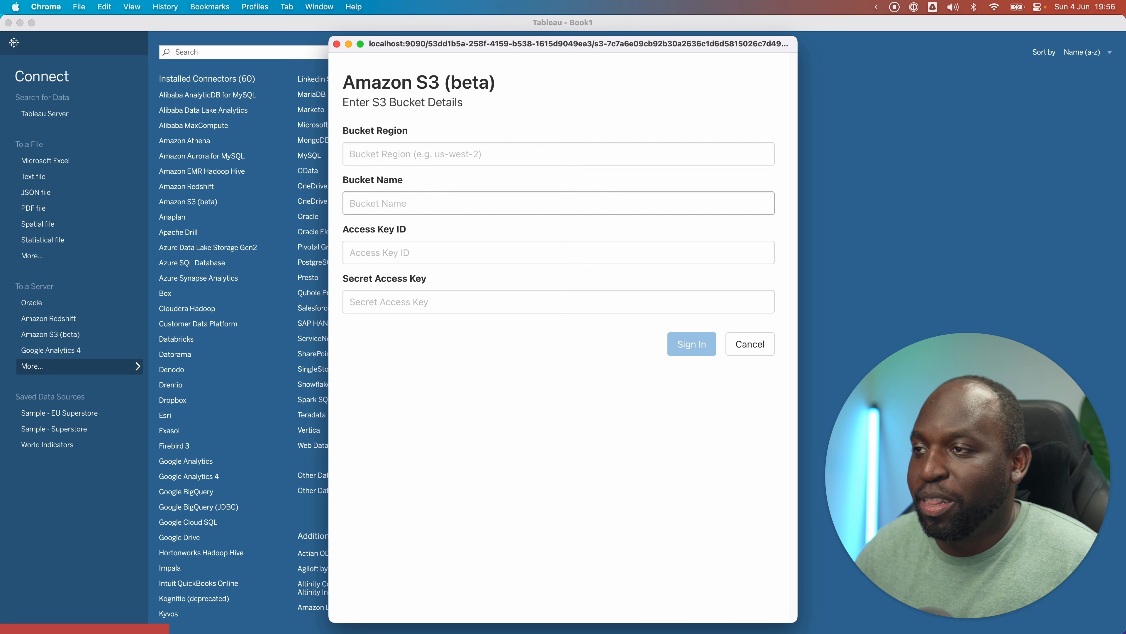
Enter the S3 bucket's region, name, access key ID and secret access key, and sign in.
click(396, 156)
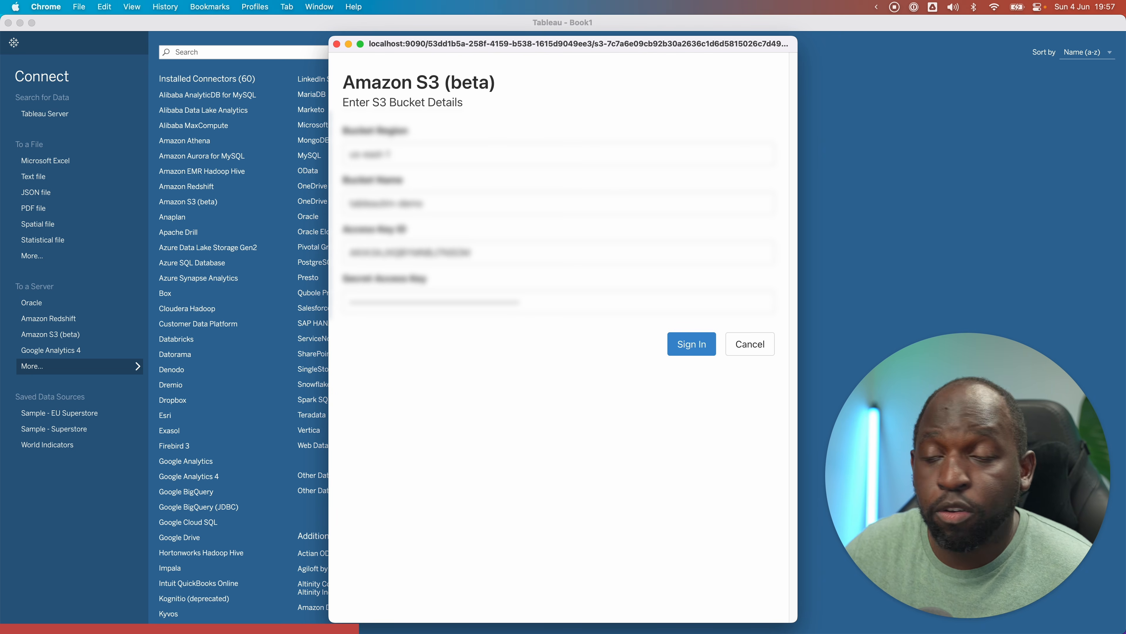
click(690, 345)
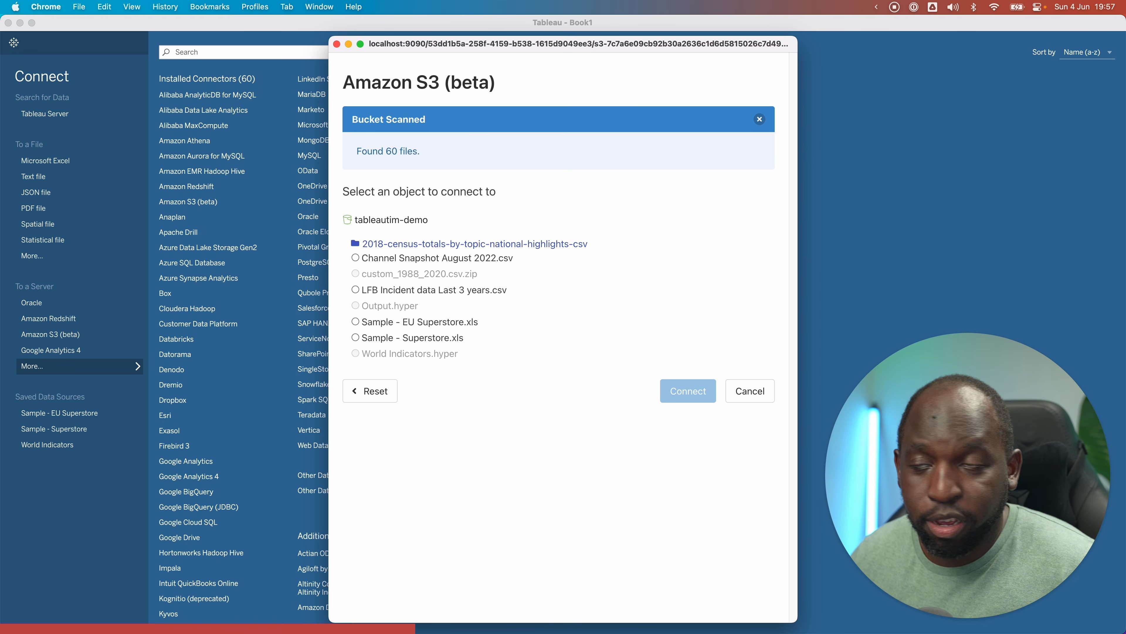
Dismiss the bucket scan notice and connect to "LFB Incident data Last 3 years.csv".
click(760, 119)
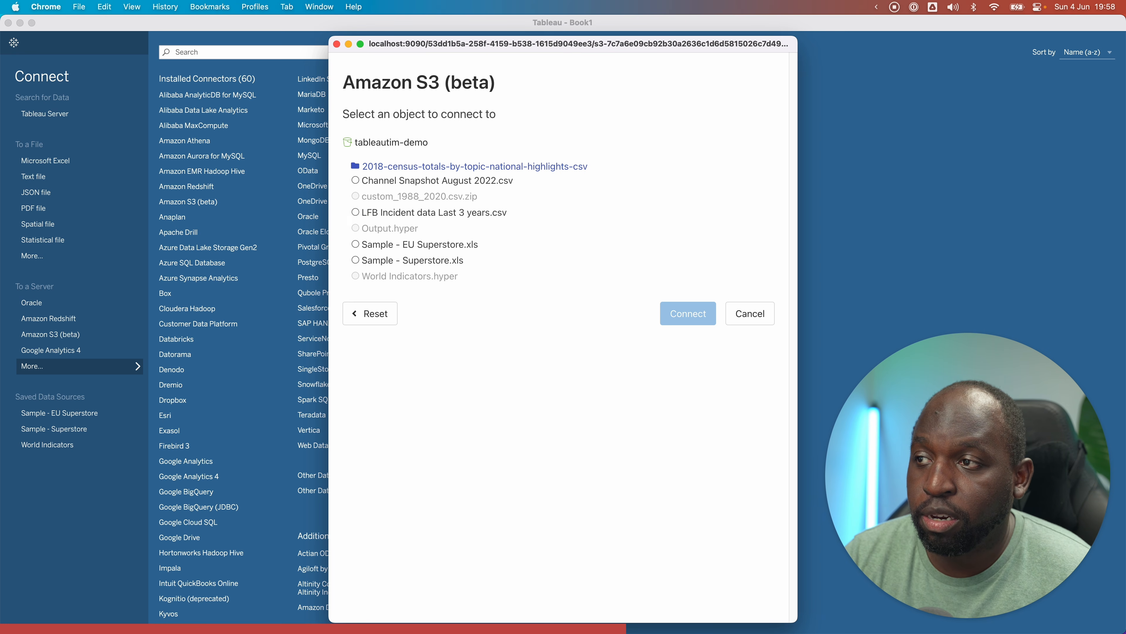
click(356, 212)
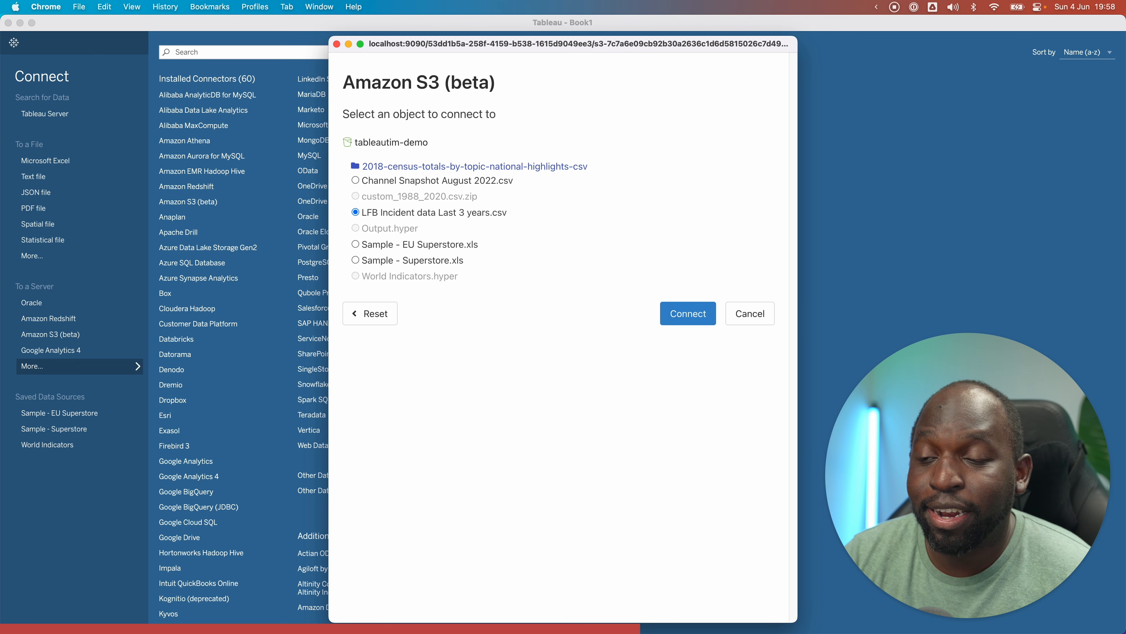
click(688, 314)
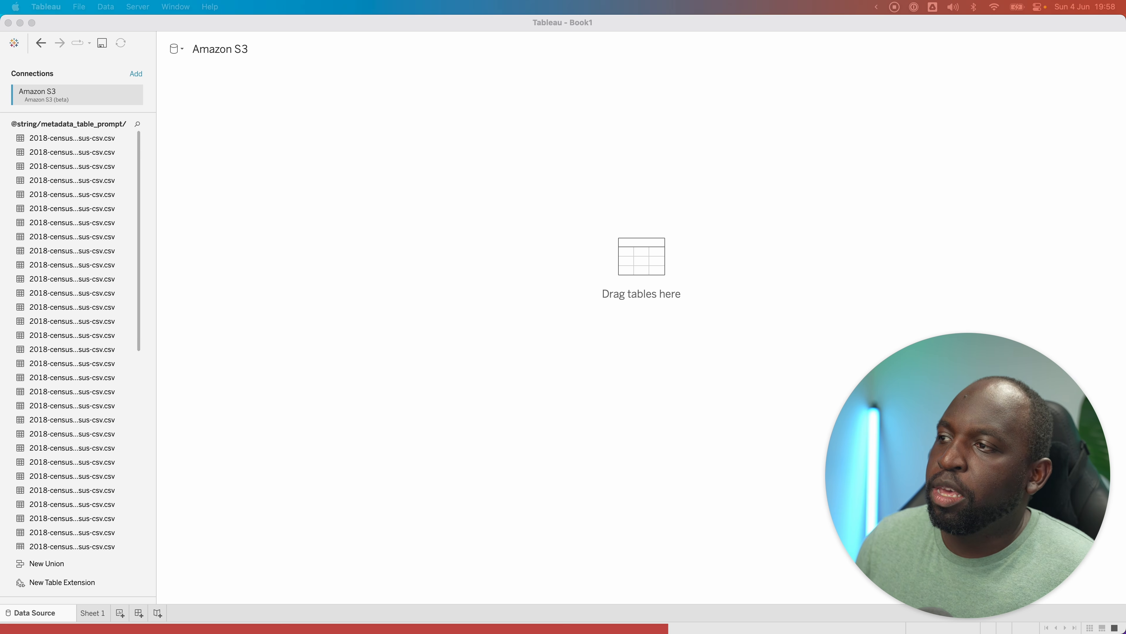
drag(156, 158, 373, 152)
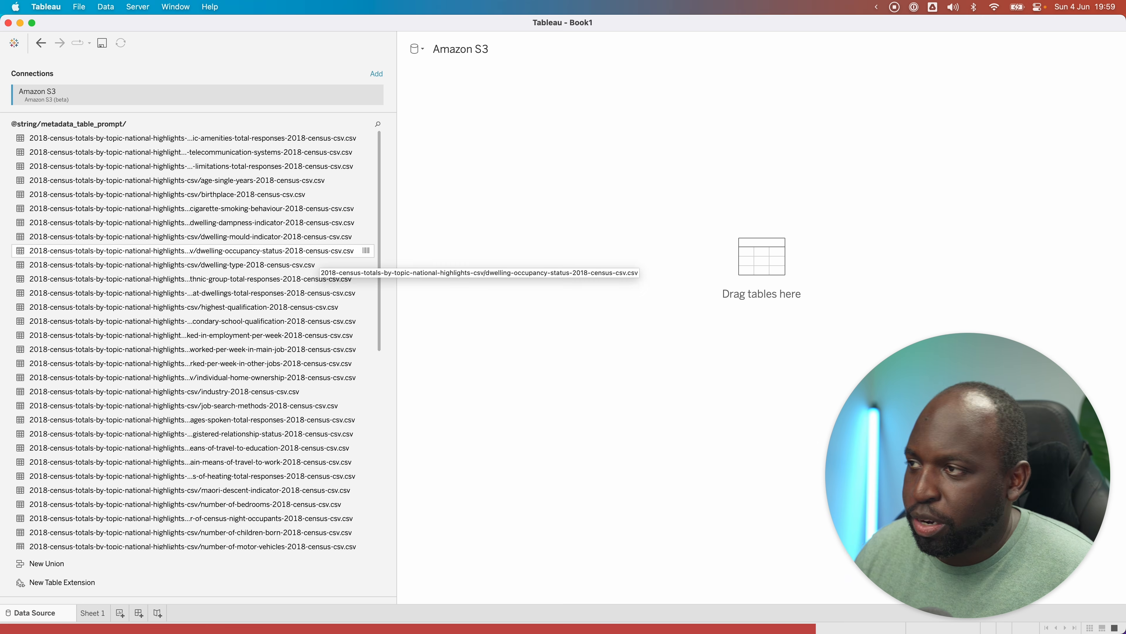
mouse_move(377, 181)
mouse_down()
mouse_move(382, 384)
mouse_move(372, 169)
mouse_move(408, 458)
mouse_move(378, 135)
mouse_up()
click(320, 137)
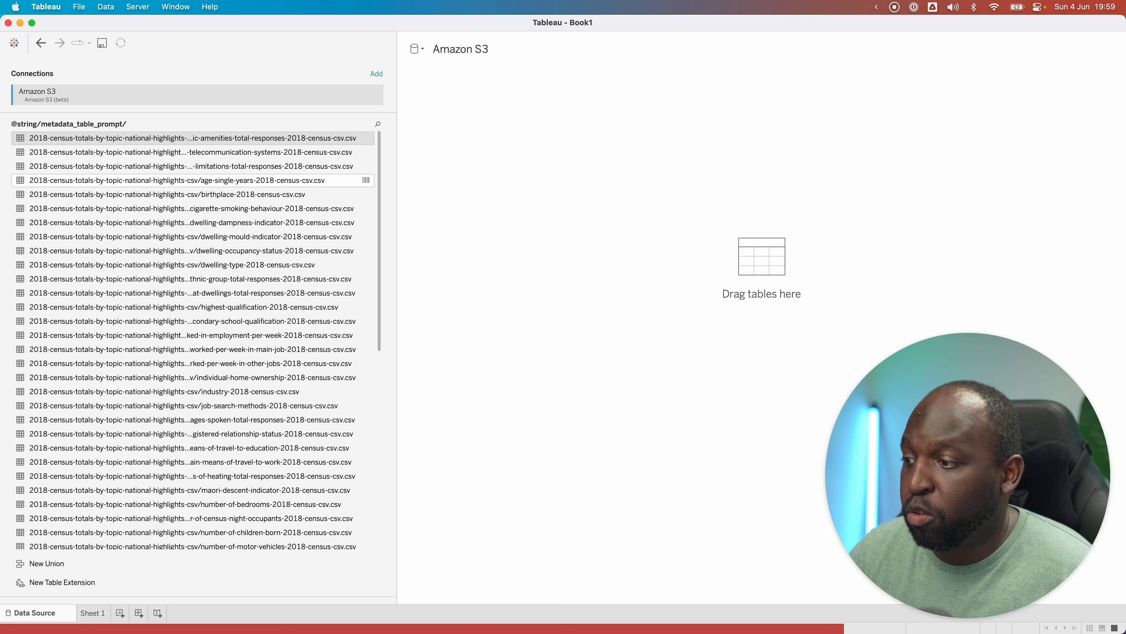
shift+click(231, 236)
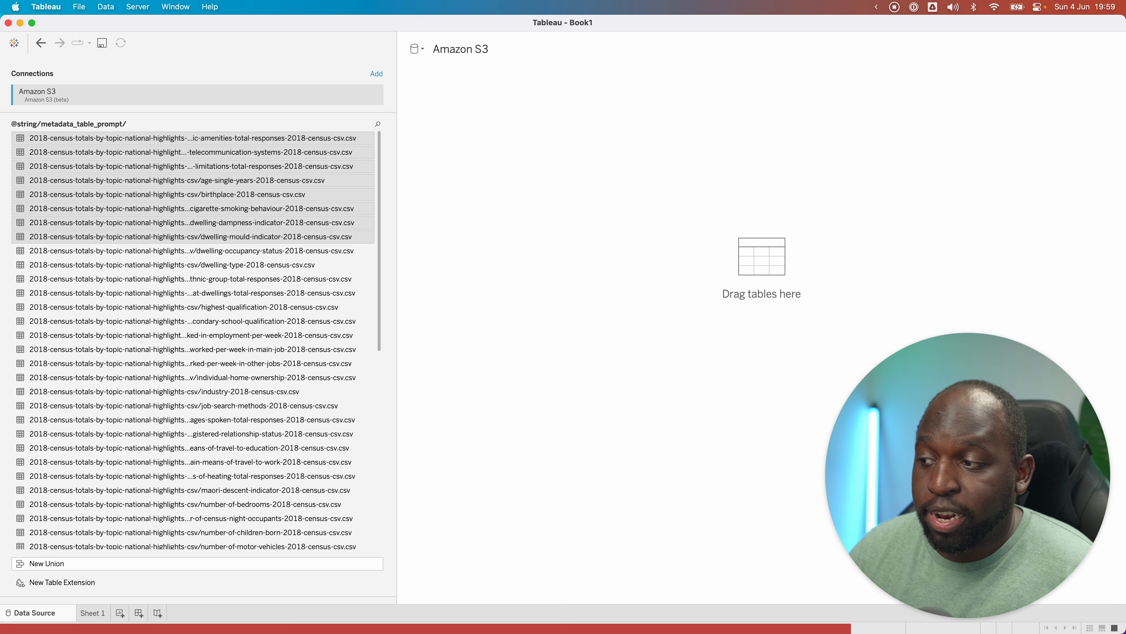
click(55, 564)
drag(207, 562, 569, 151)
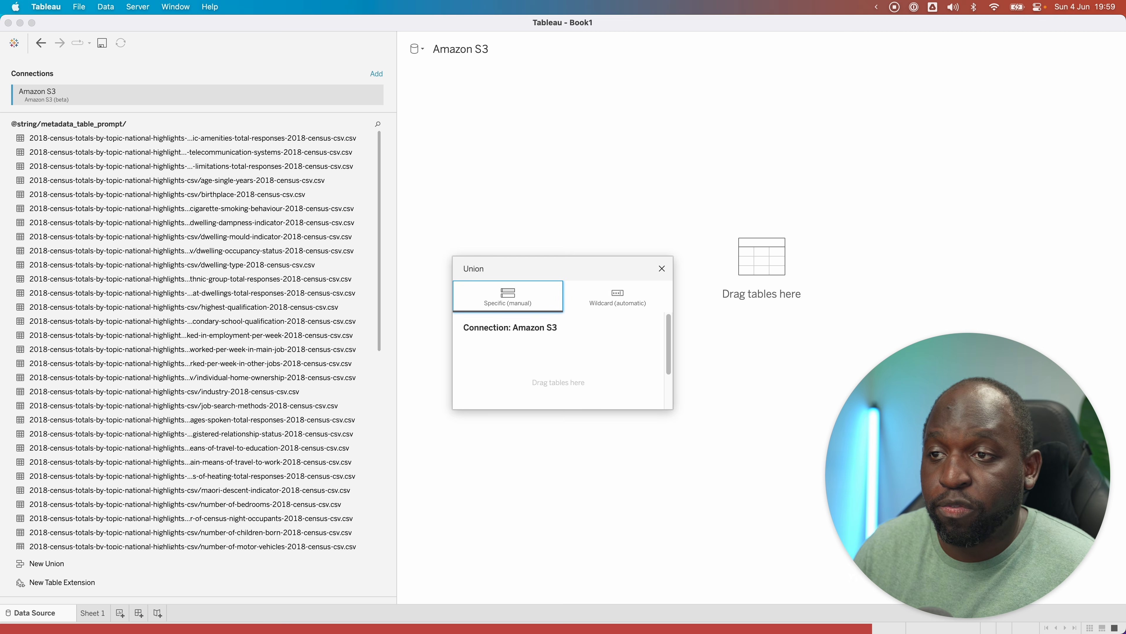
click(662, 268)
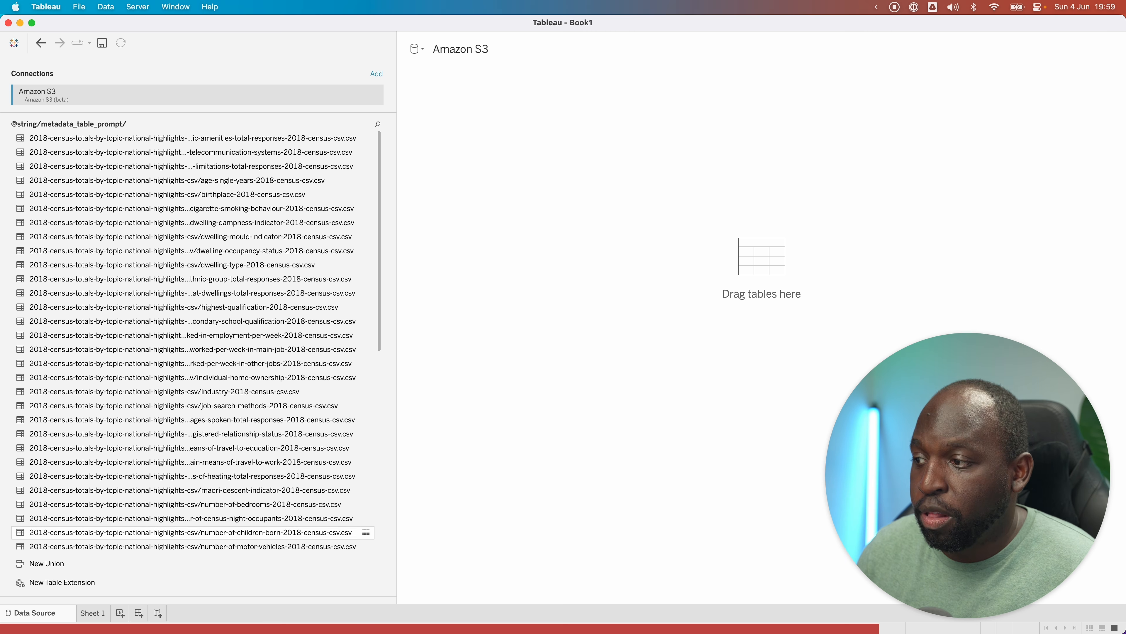
Add the "LFB Incident data Last 3 years.csv" table to the data source canvas and narrow the list of tables.
scroll(191, 532, down, 10)
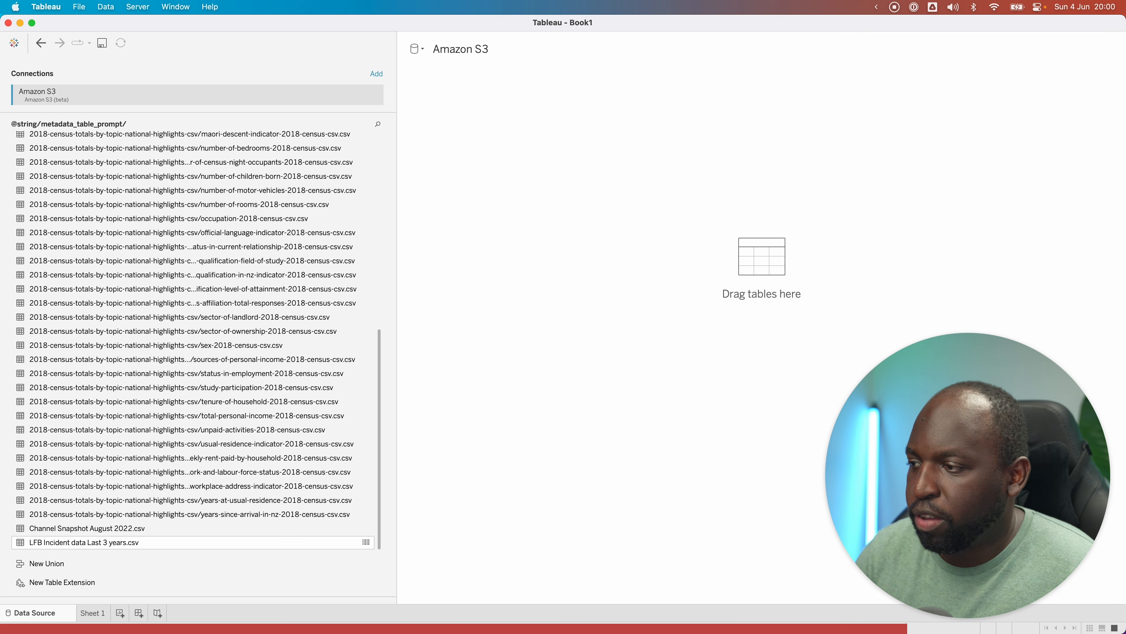
drag(84, 540, 482, 206)
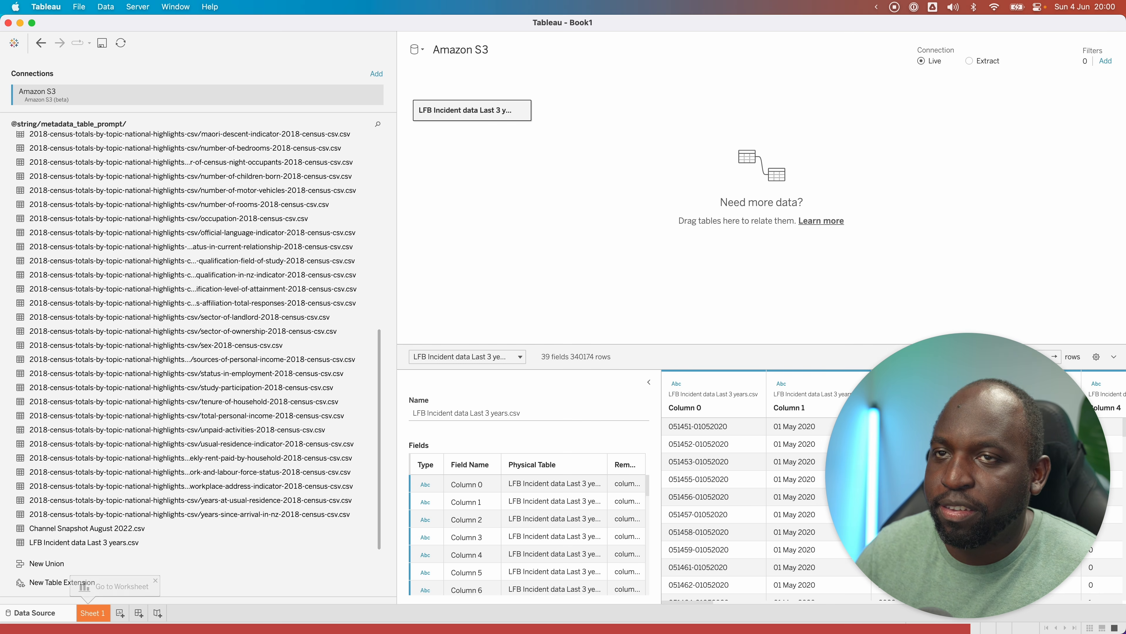
drag(397, 122, 219, 126)
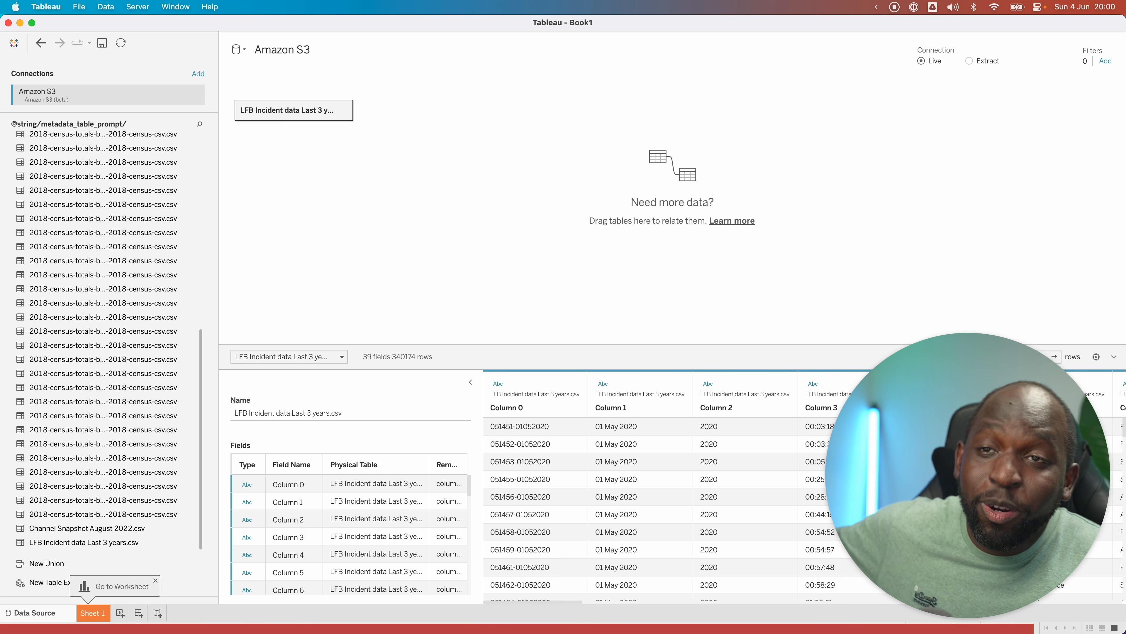
key(ctrl)
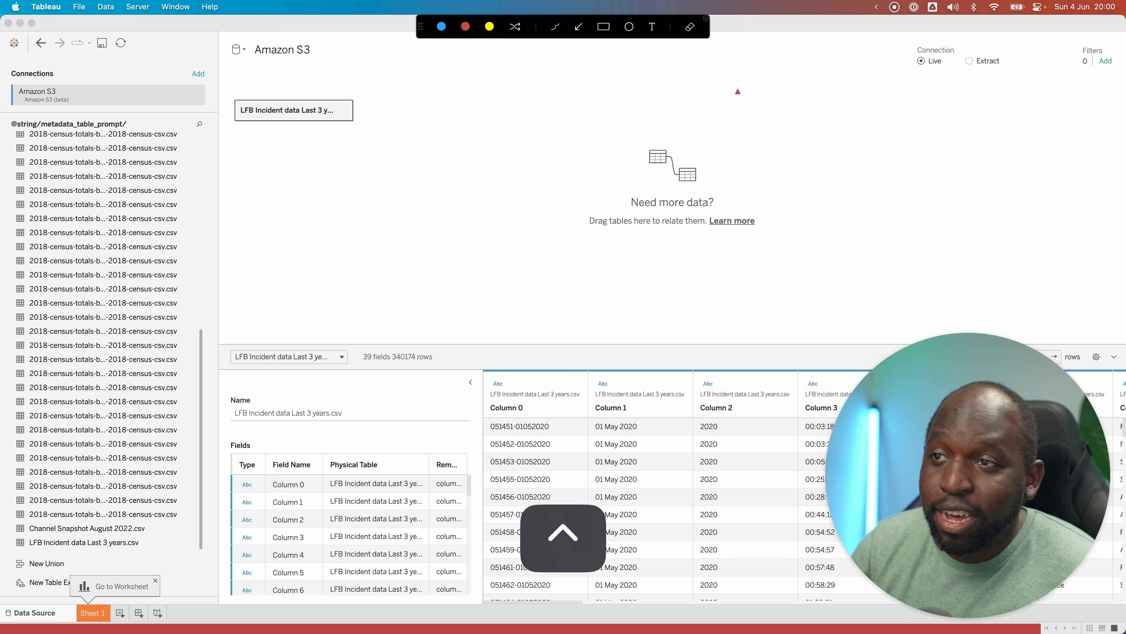
drag(749, 166, 907, 66)
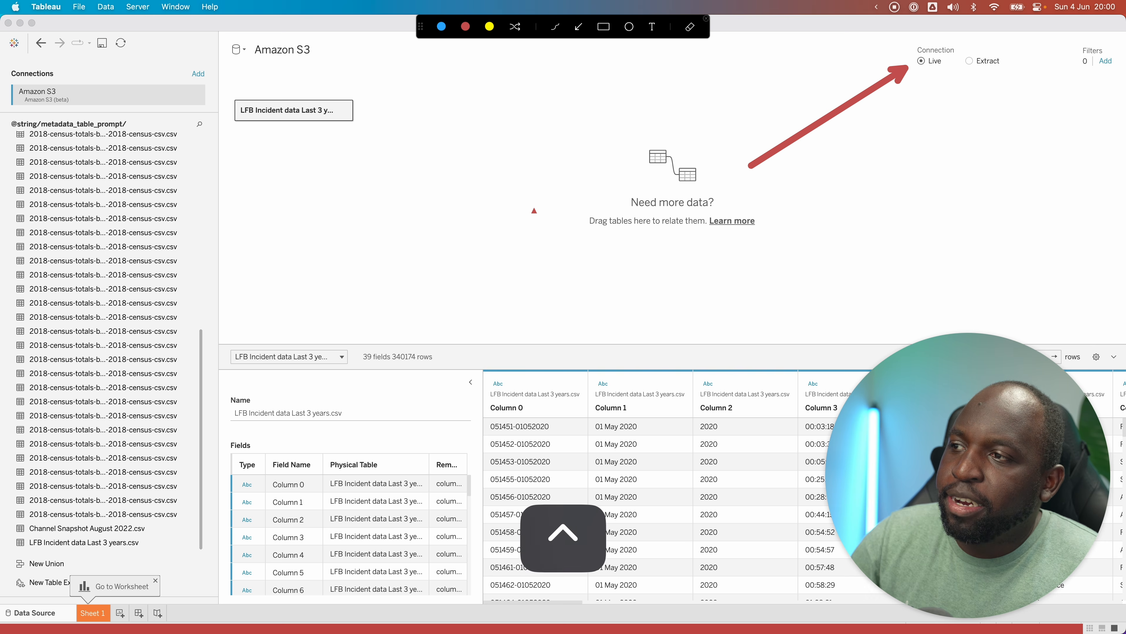
key(ctrl+a)
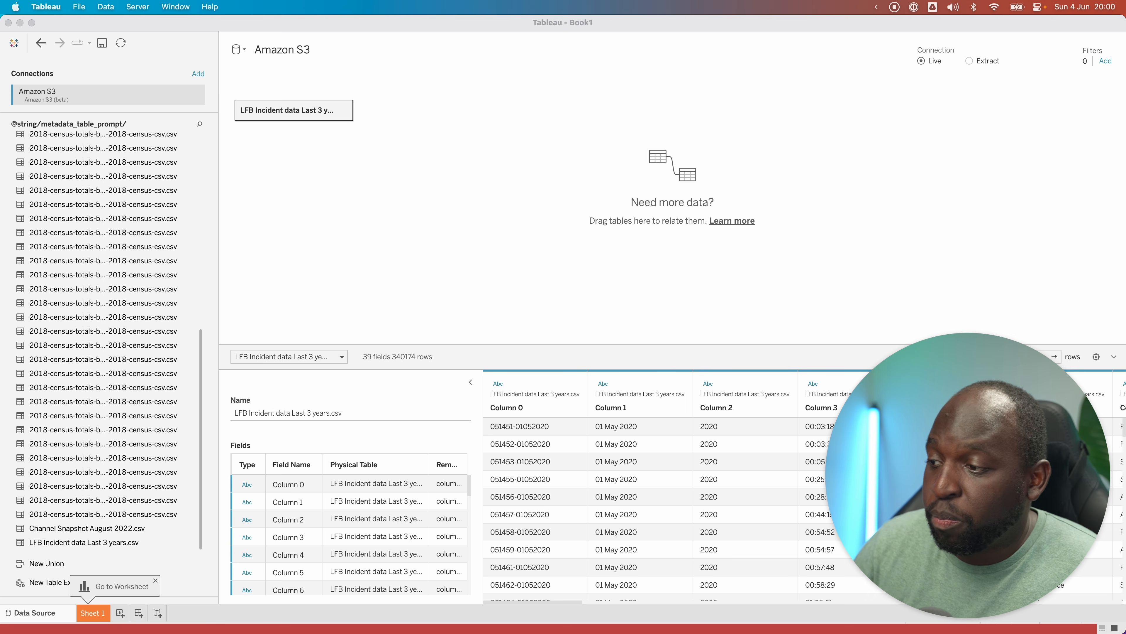
Go to Sheet 1 and examine all columns of the underlying incident data in an enlarged data window.
click(92, 612)
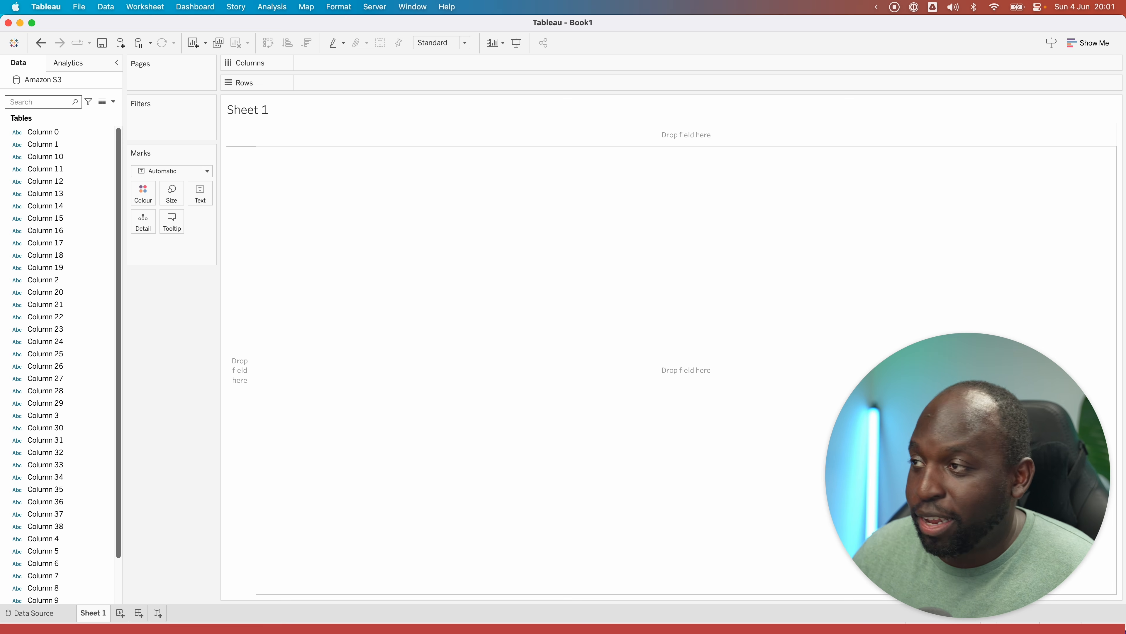
click(102, 101)
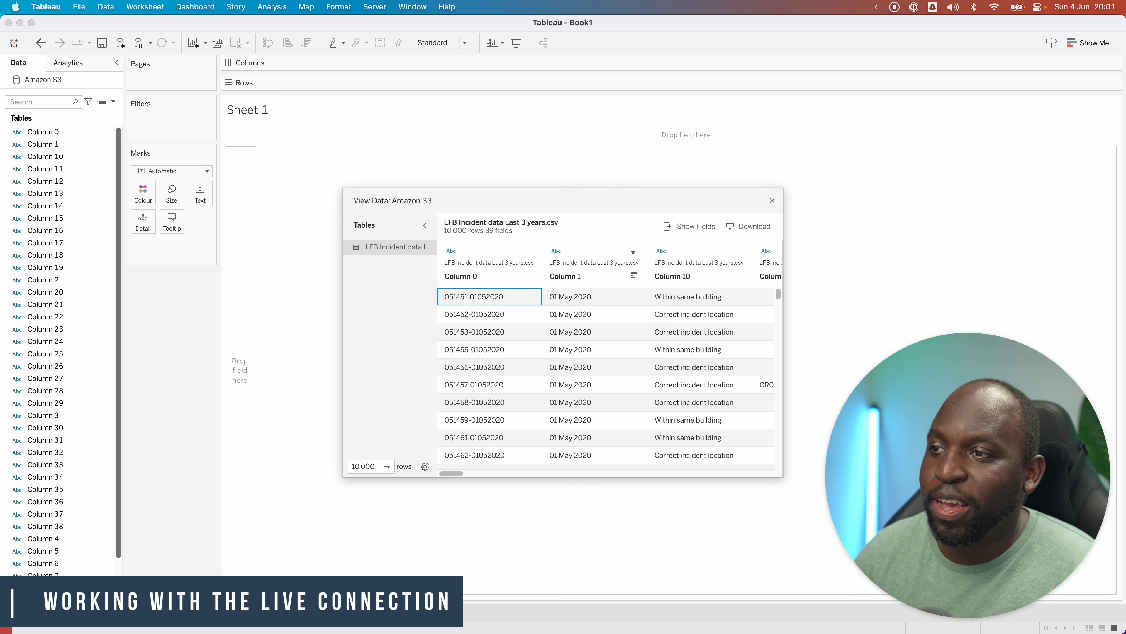
drag(581, 201, 331, 95)
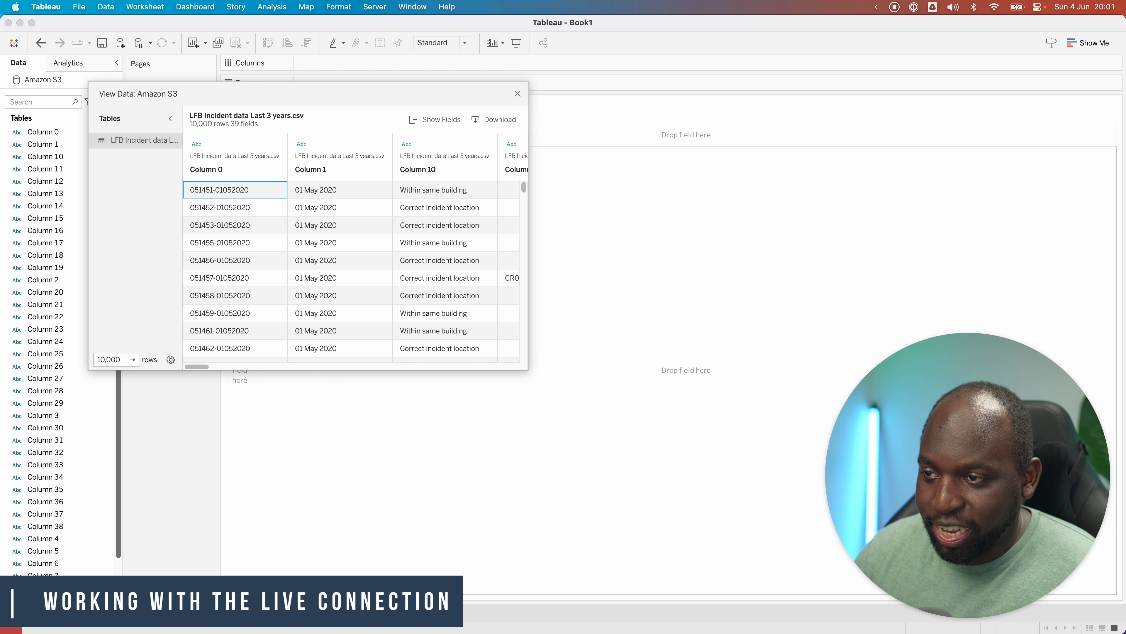
drag(529, 369, 759, 518)
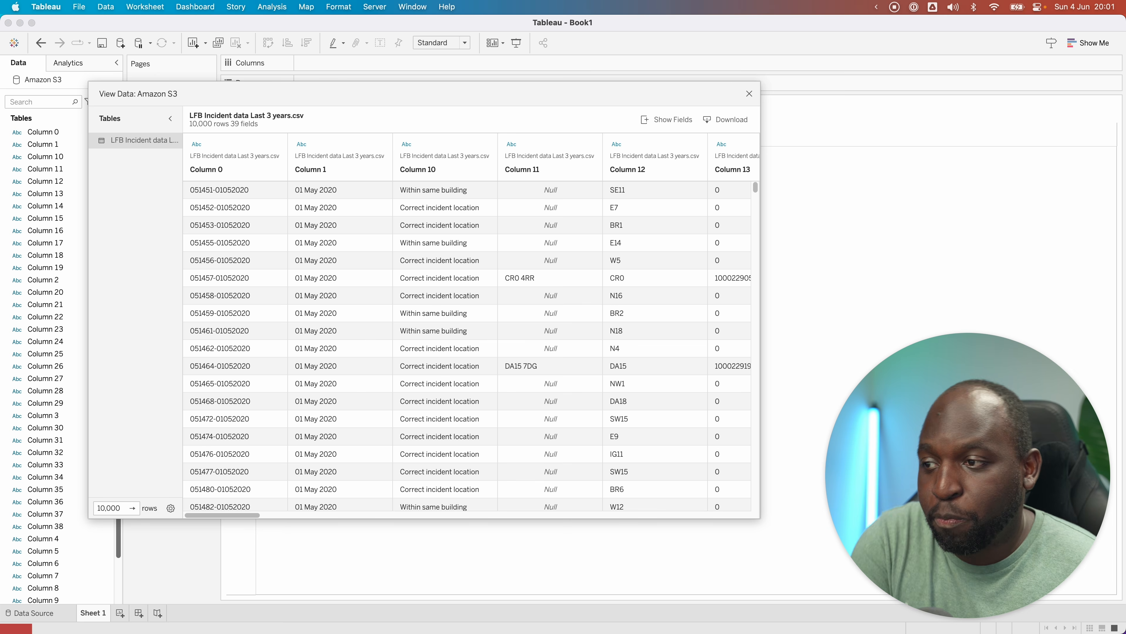
drag(254, 518, 352, 506)
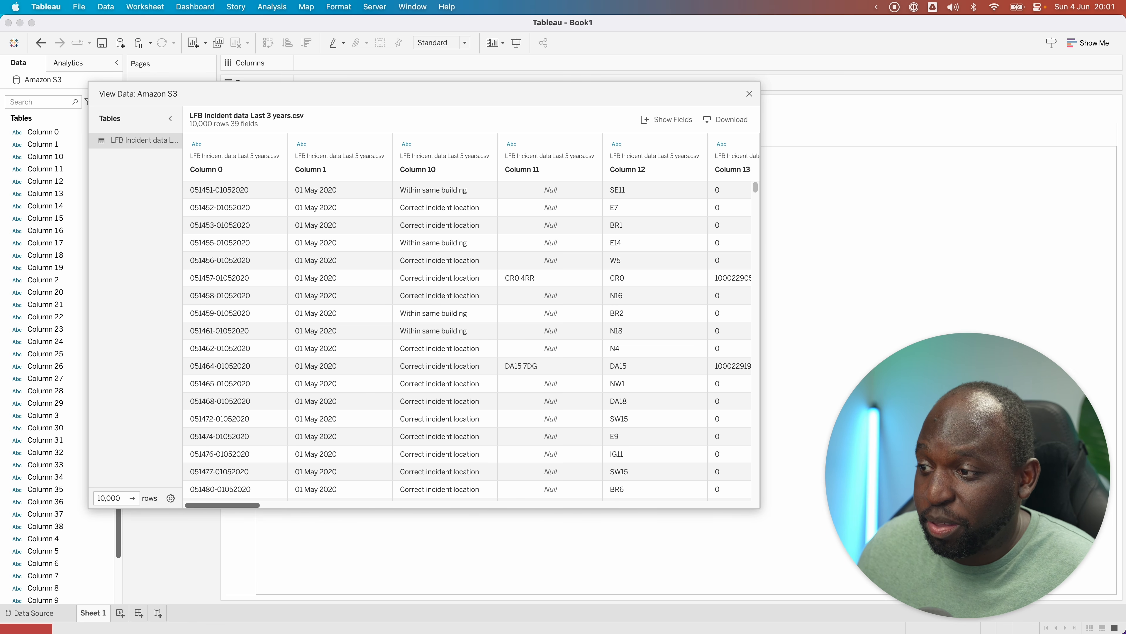
drag(251, 505, 750, 506)
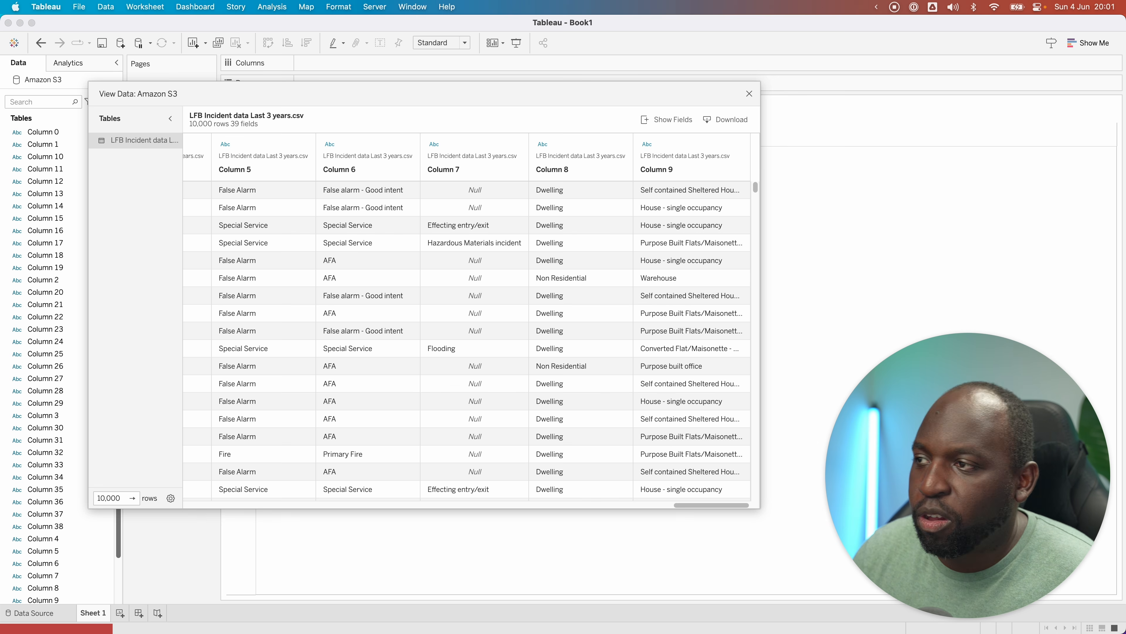
drag(692, 505, 495, 502)
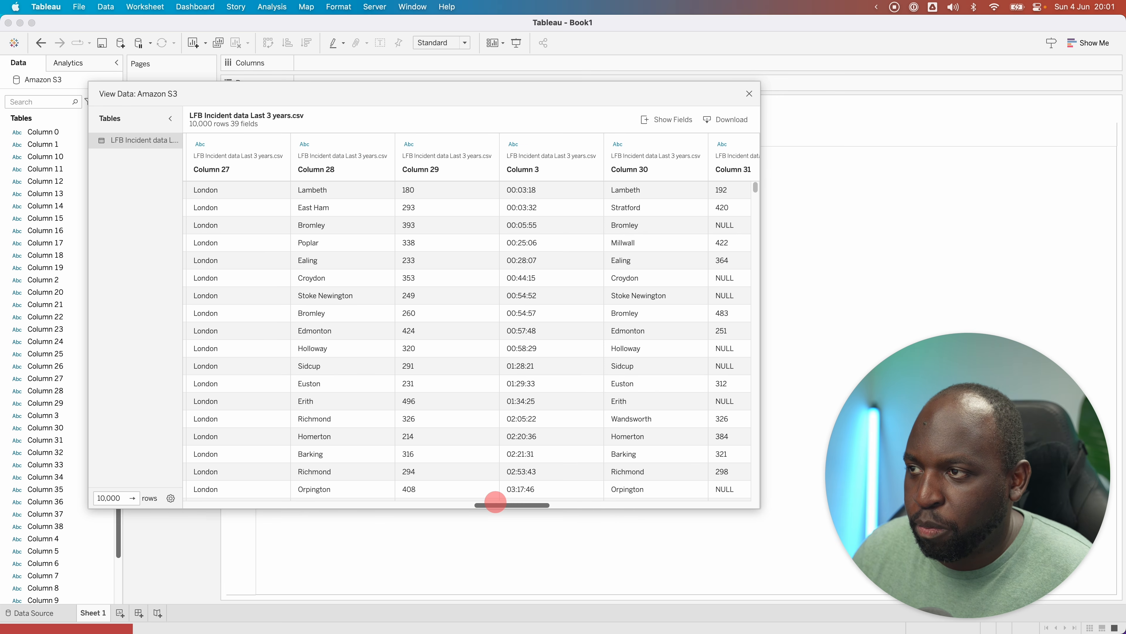
drag(495, 501, 495, 502)
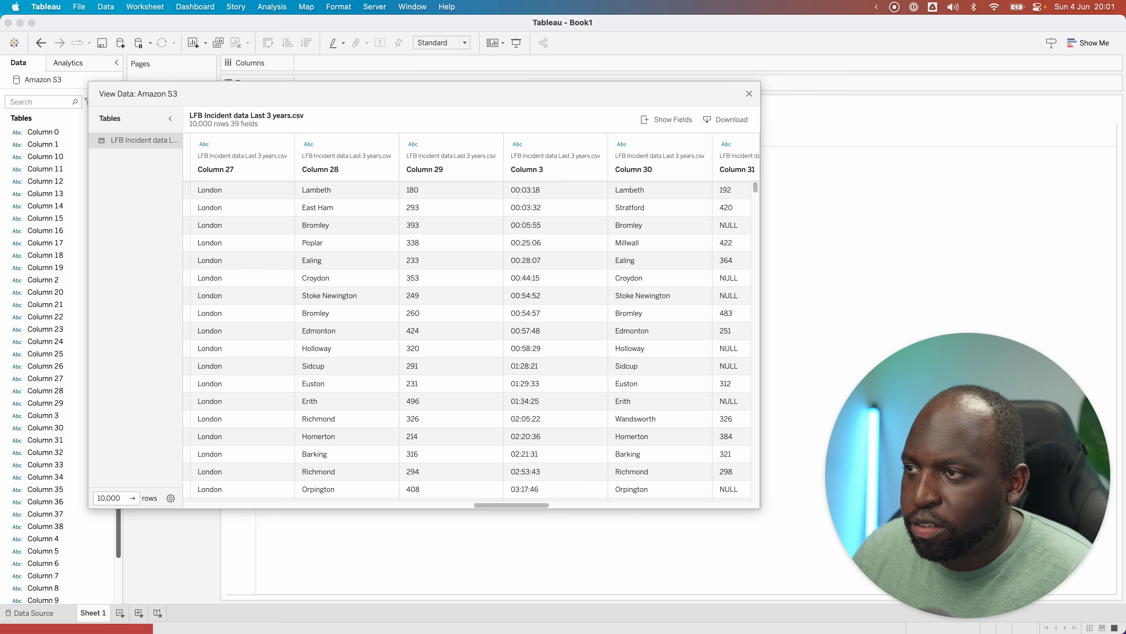
drag(527, 505, 208, 510)
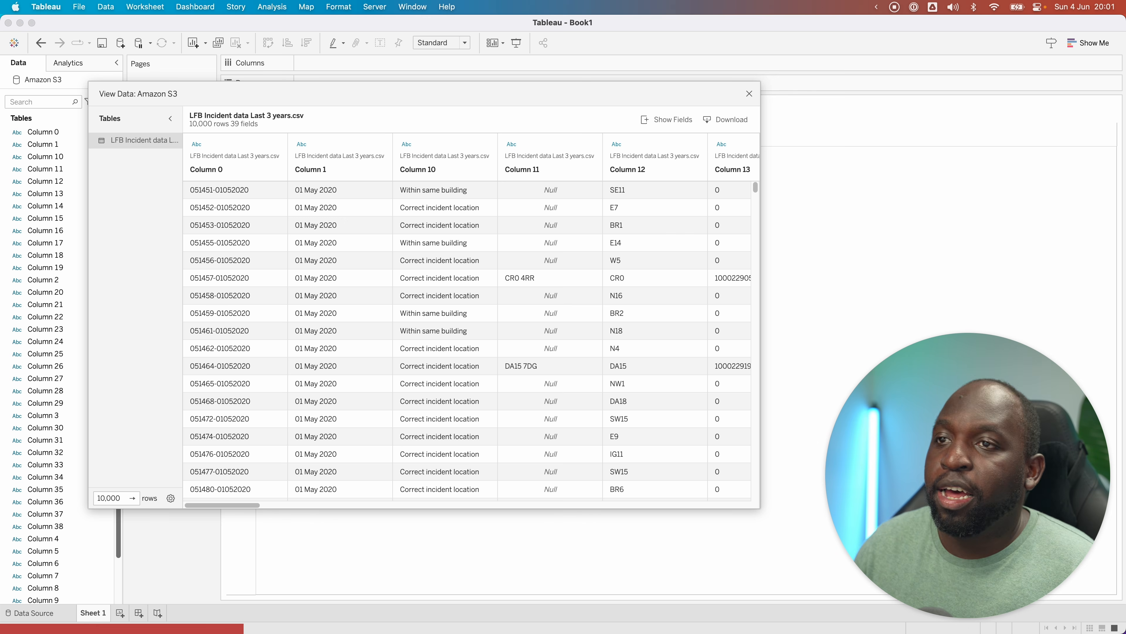
click(749, 94)
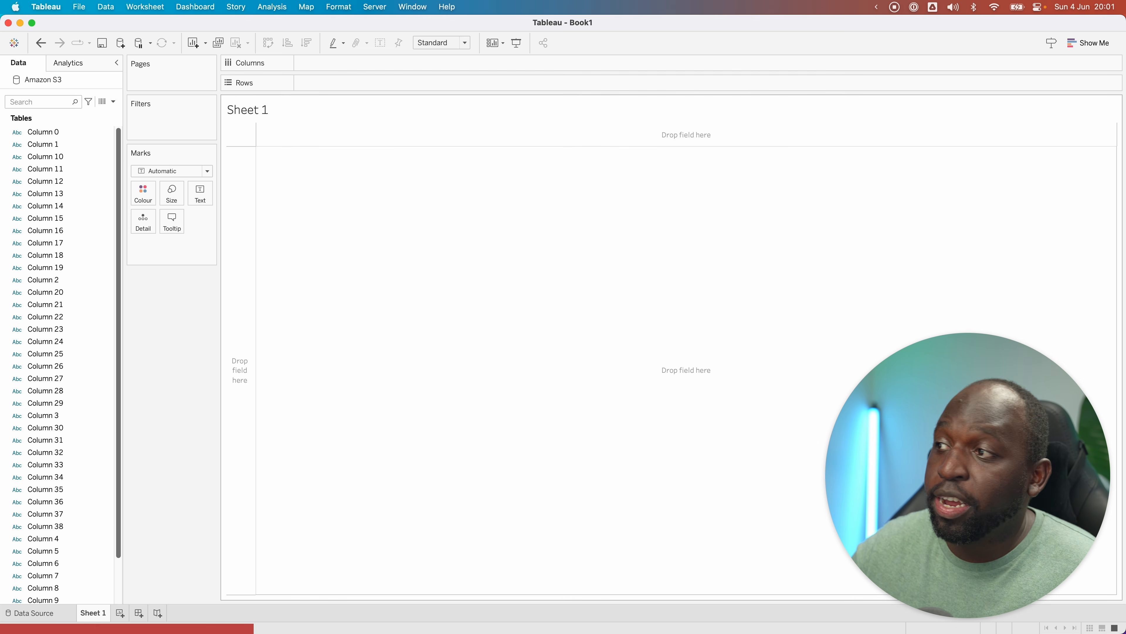
View the underlying data again to examine Columns 12 to 14, and close the view.
click(102, 101)
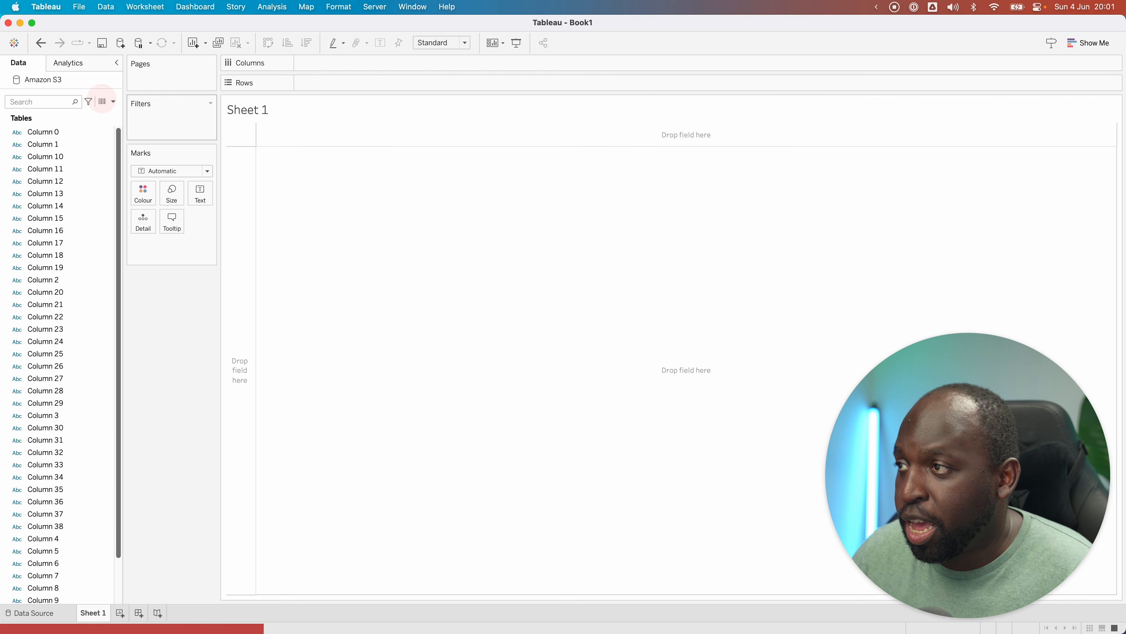
mouse_move(477, 476)
mouse_down()
mouse_move(502, 503)
mouse_move(482, 497)
mouse_up()
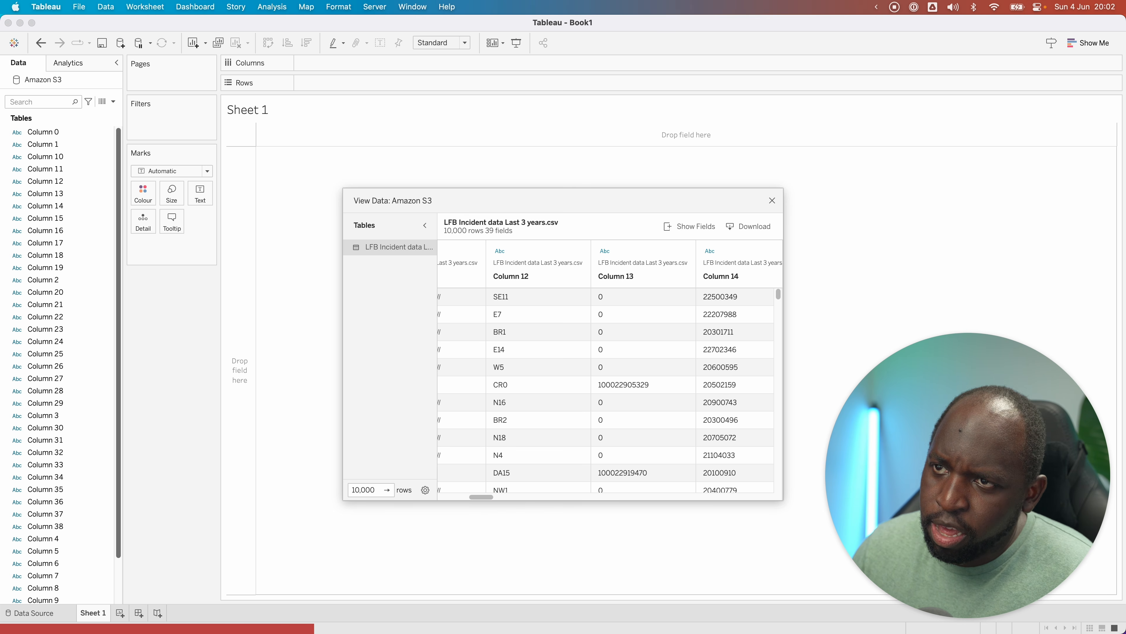
click(772, 201)
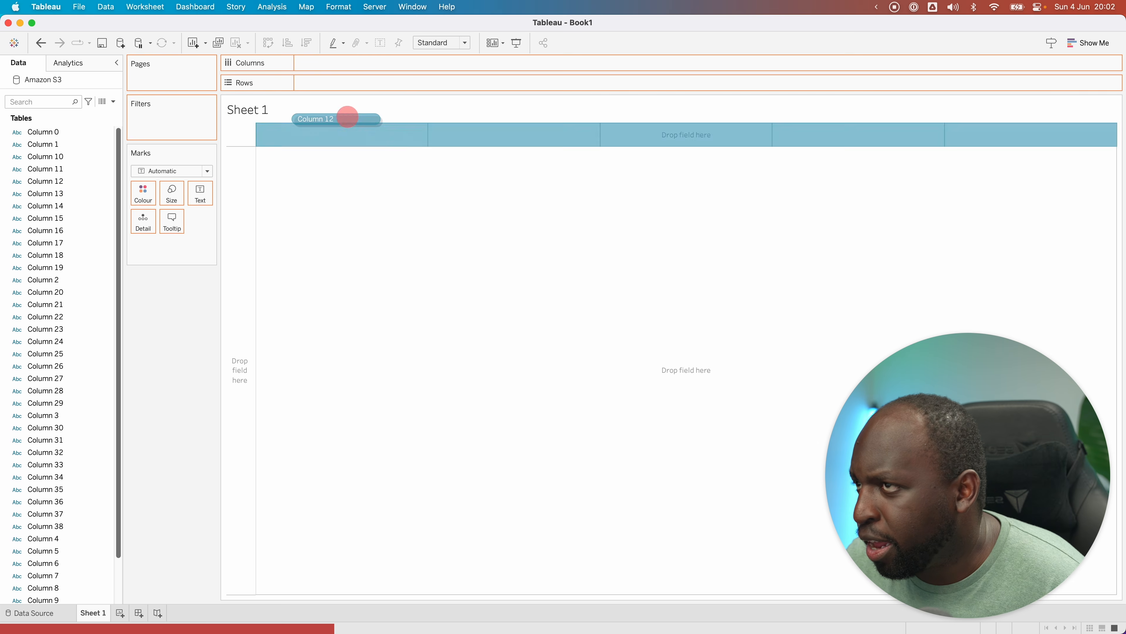
Build a bar chart of the "LFB Incident data Last 3 years.csv (Count)" measure with Column 12 as rows, sorted descending.
drag(44, 181, 364, 83)
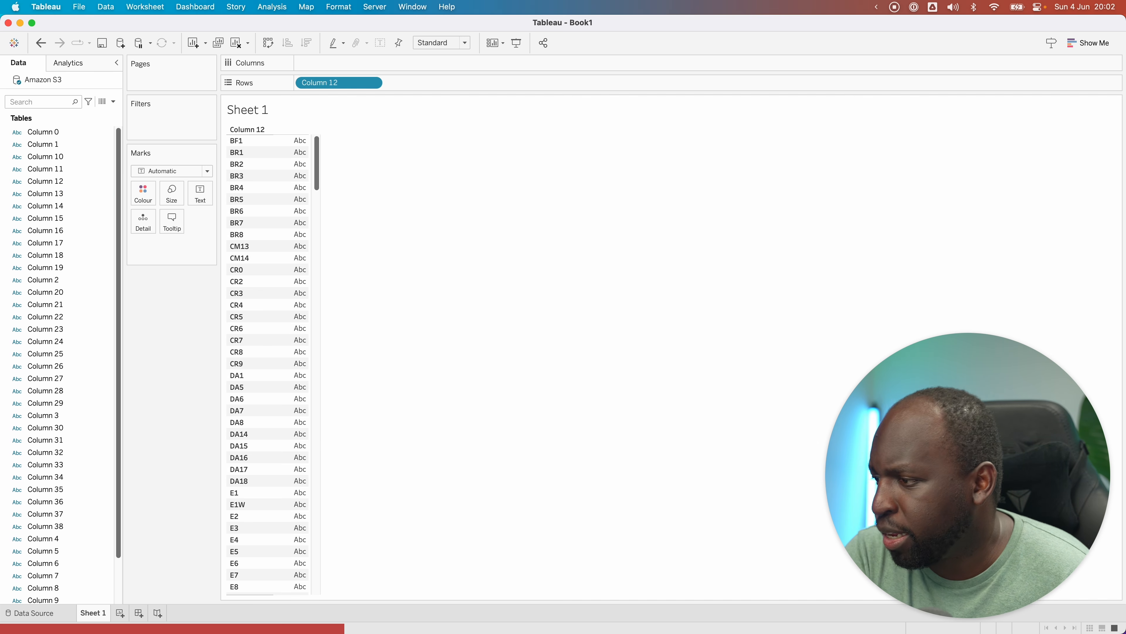
drag(124, 510, 190, 510)
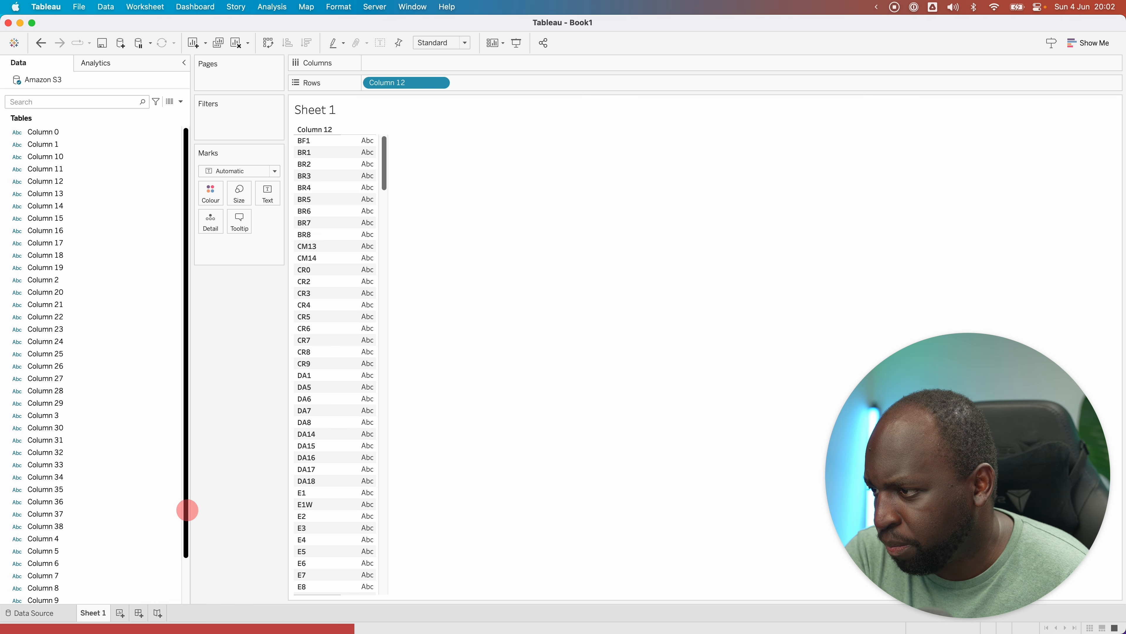
scroll(186, 576, down, 2)
scroll(98, 563, down, 2)
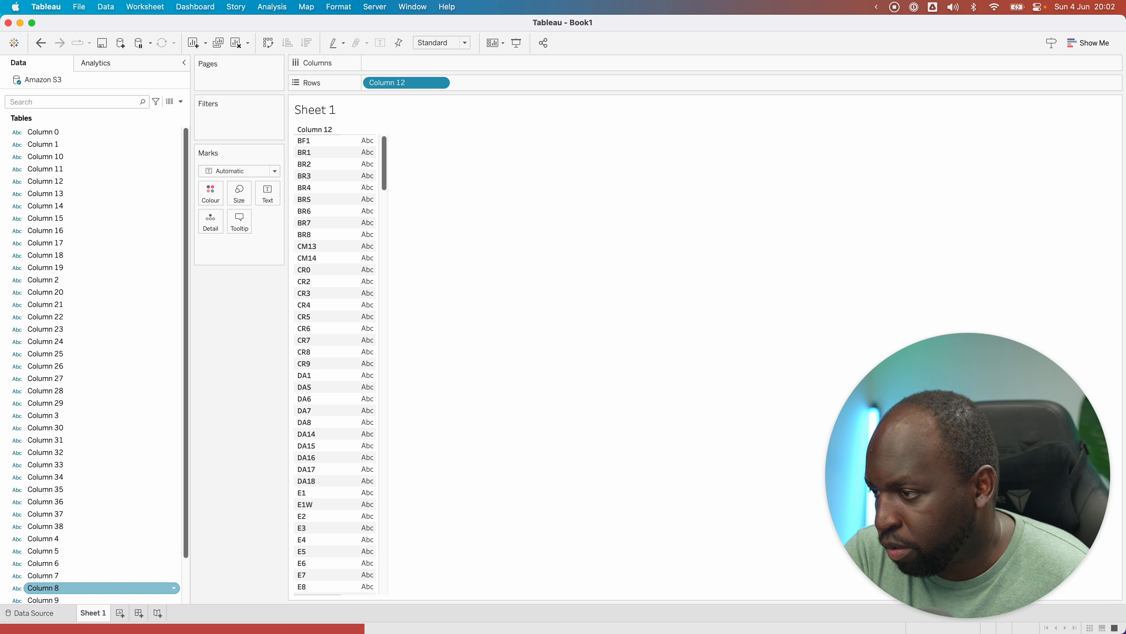
drag(98, 577, 407, 62)
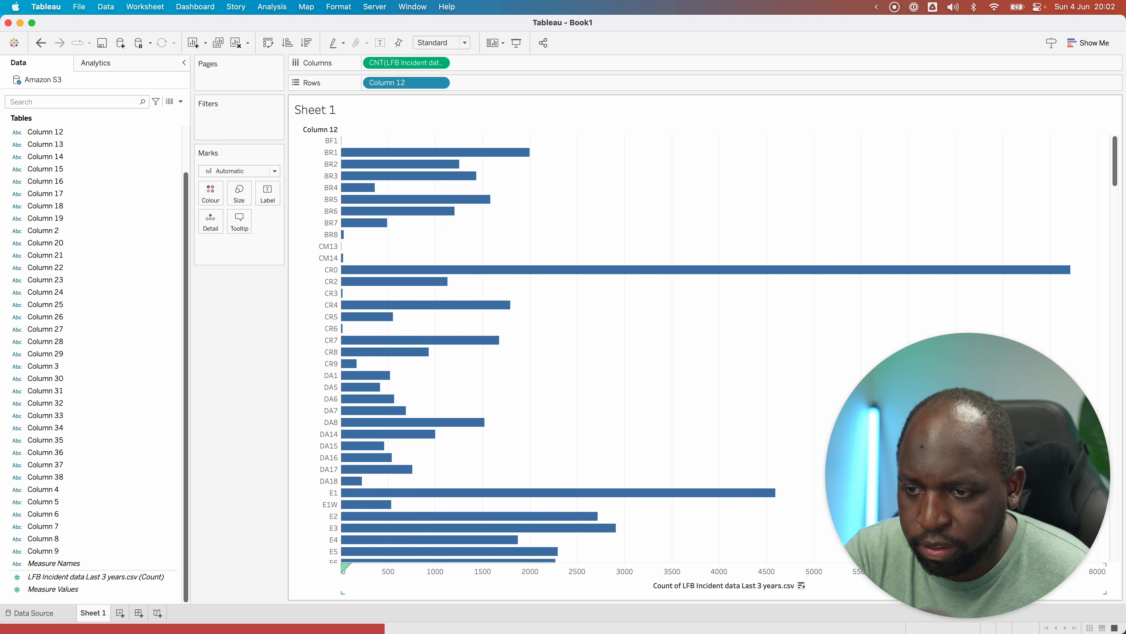
click(801, 585)
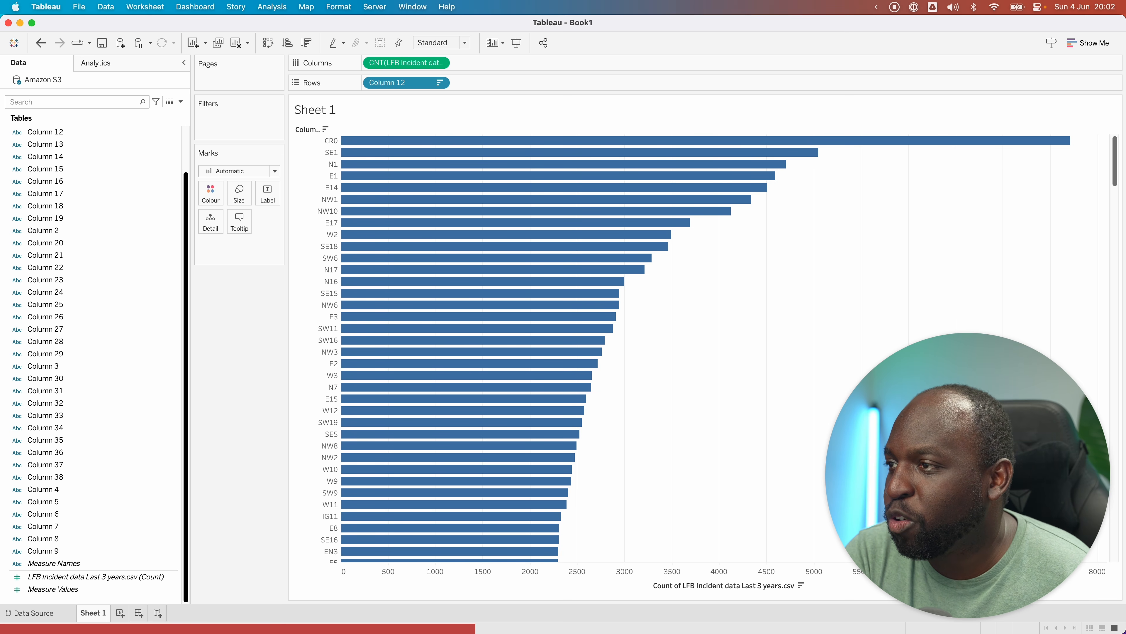
Assign the ZIP Code/Postcode geographic role to the Column 12 field.
drag(186, 234, 186, 161)
right_click(79, 181)
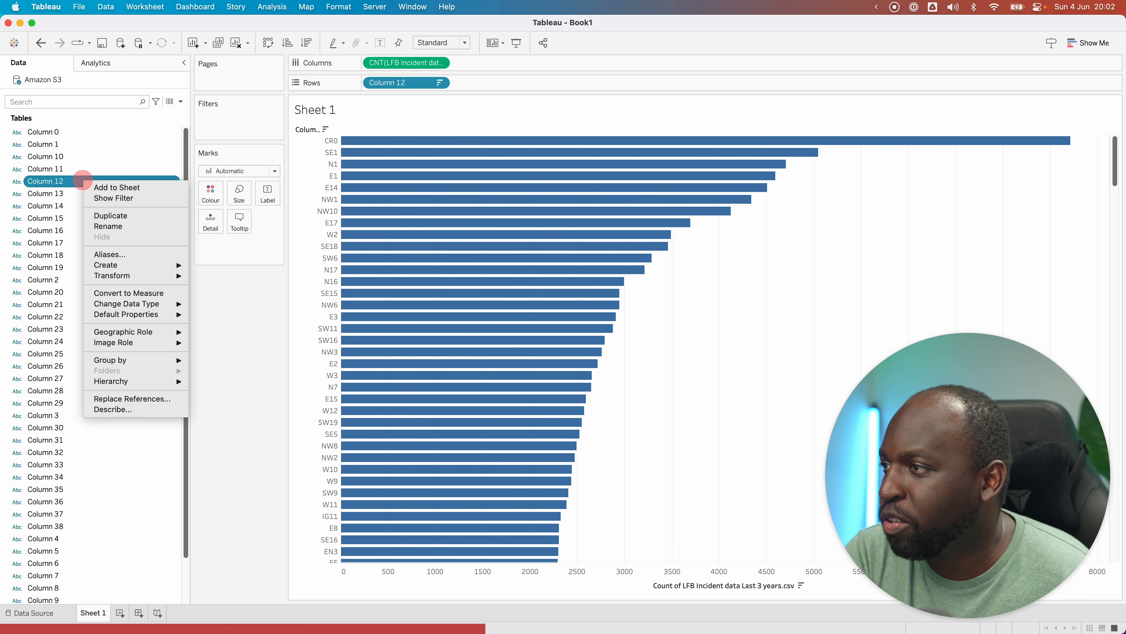
mouse_move(129, 332)
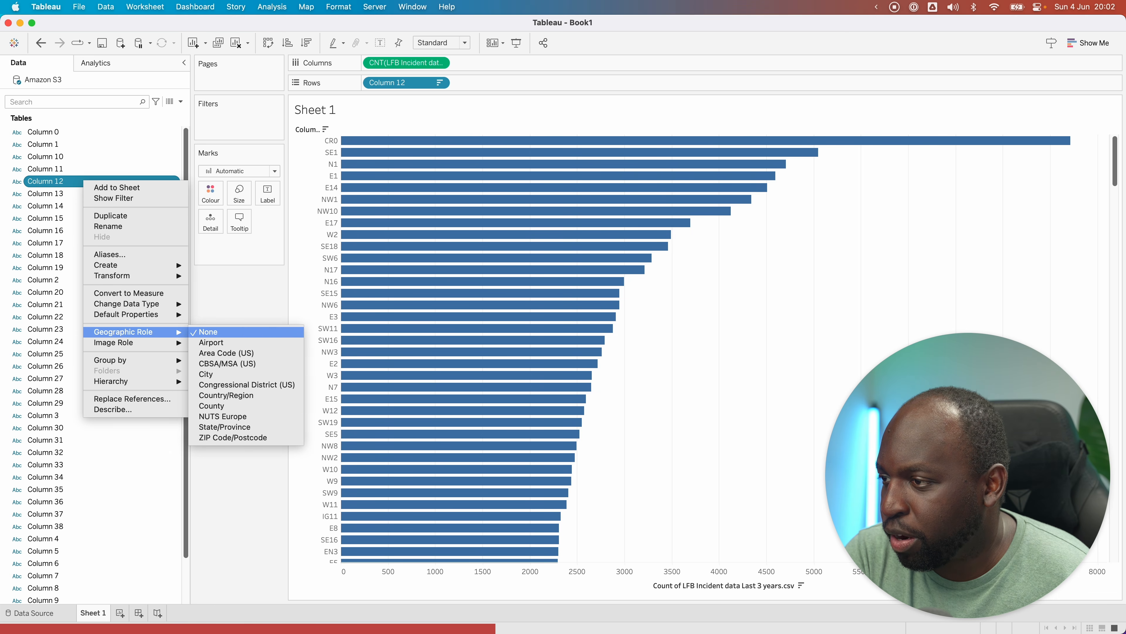
click(269, 438)
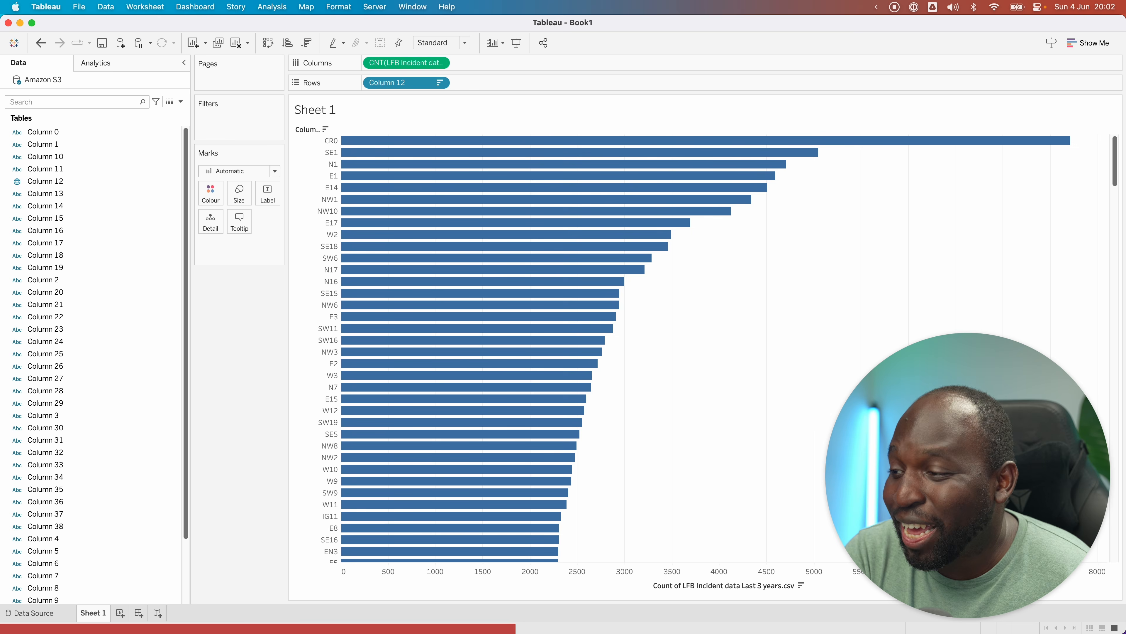
Create a new worksheet and plot Column 12 as points on a map.
click(119, 612)
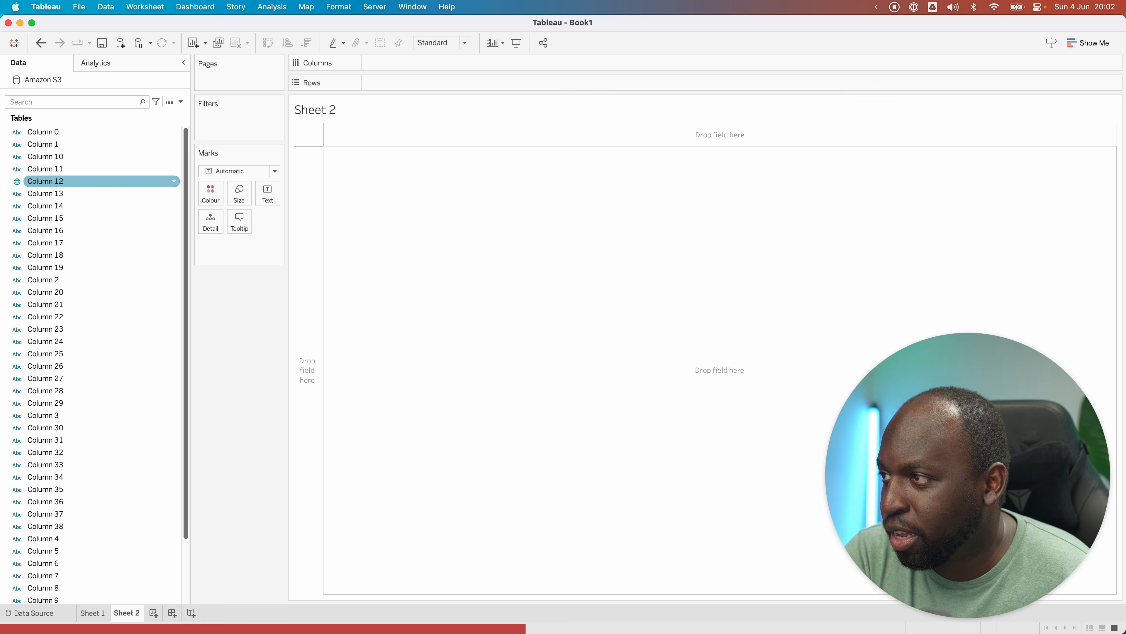
double_click(27, 181)
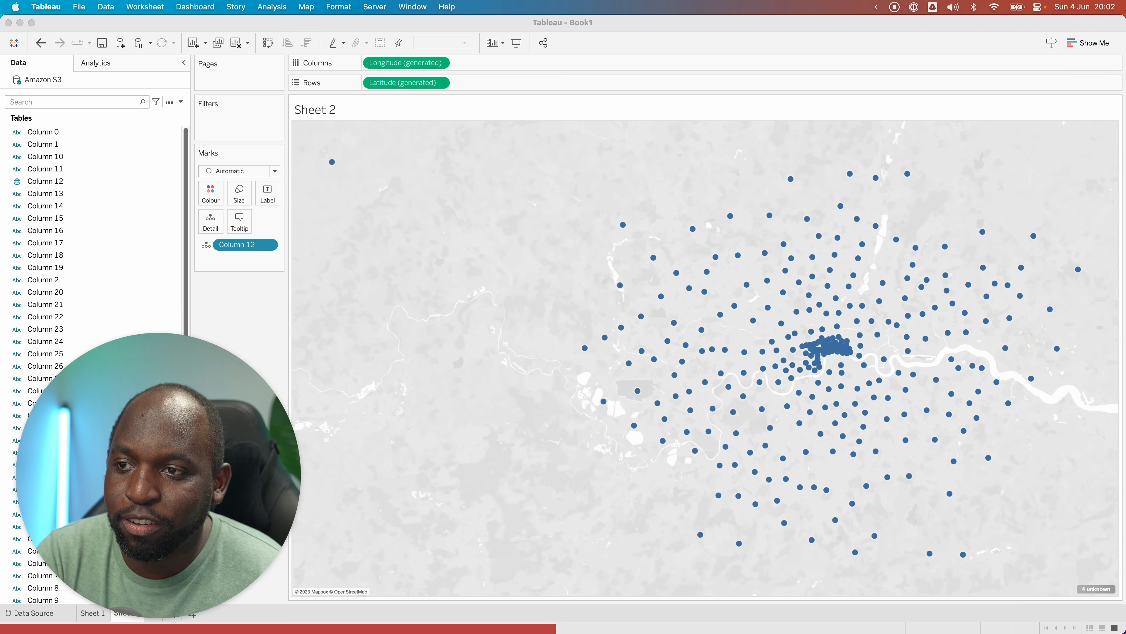
Examine the unrecognised Column 12 postcodes in the Edit Locations dialog for the unknown map values, and cancel the dialog.
click(1096, 588)
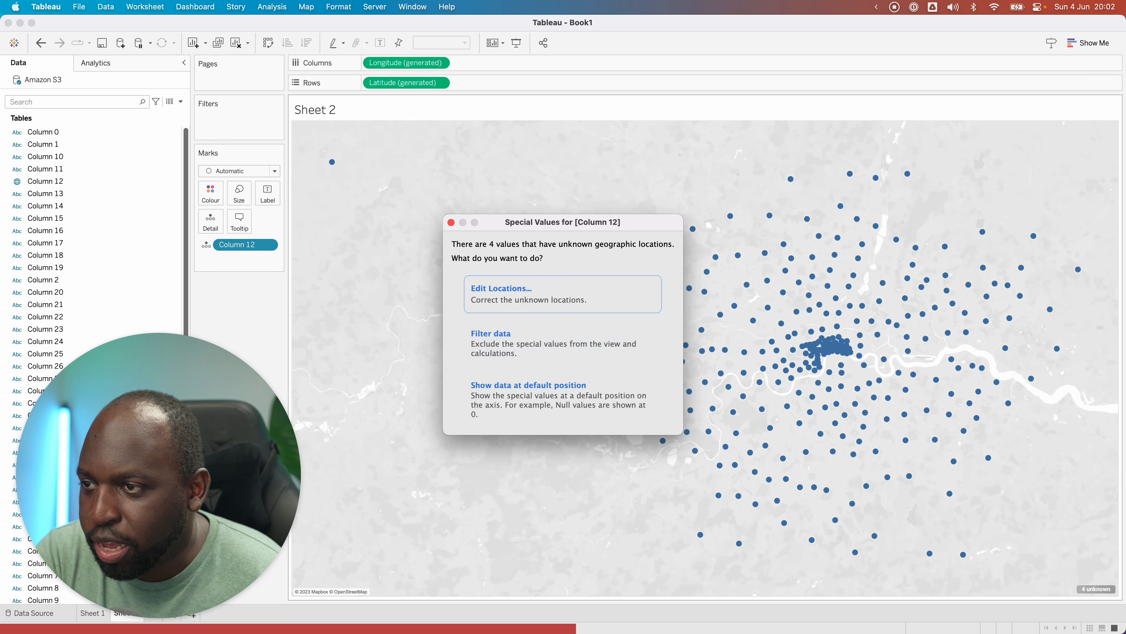
click(528, 293)
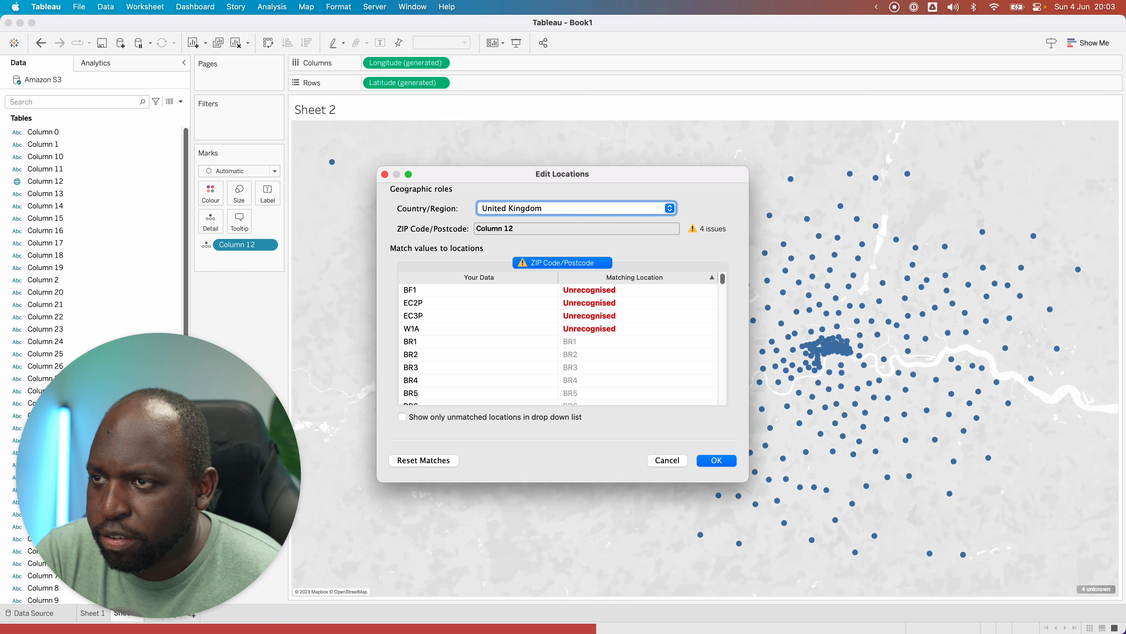
click(444, 302)
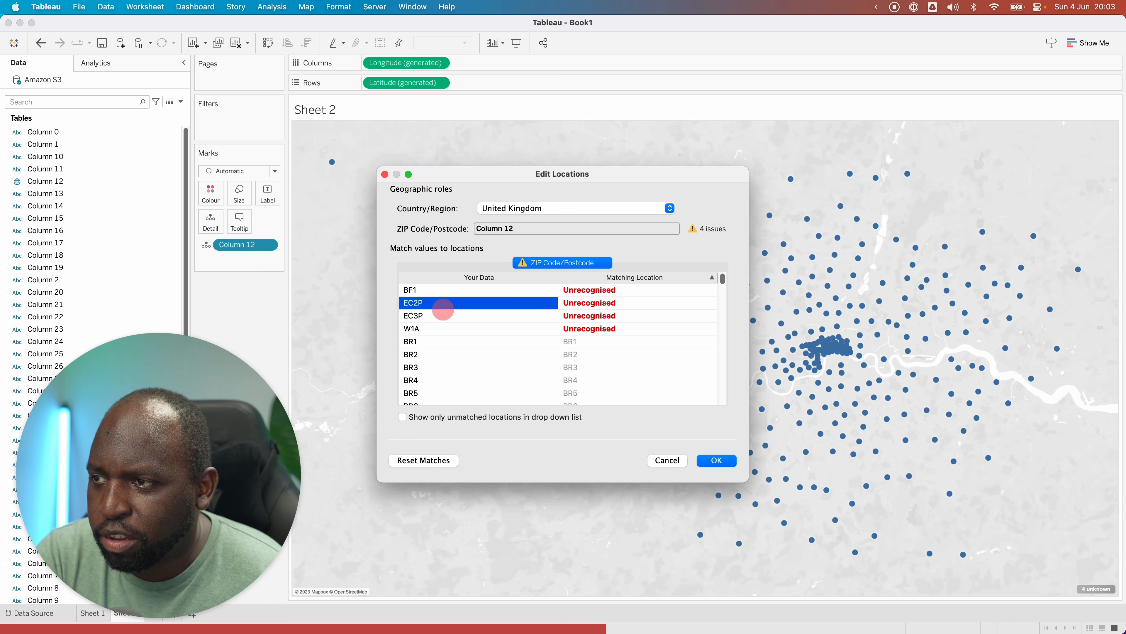
click(443, 328)
click(443, 289)
click(589, 289)
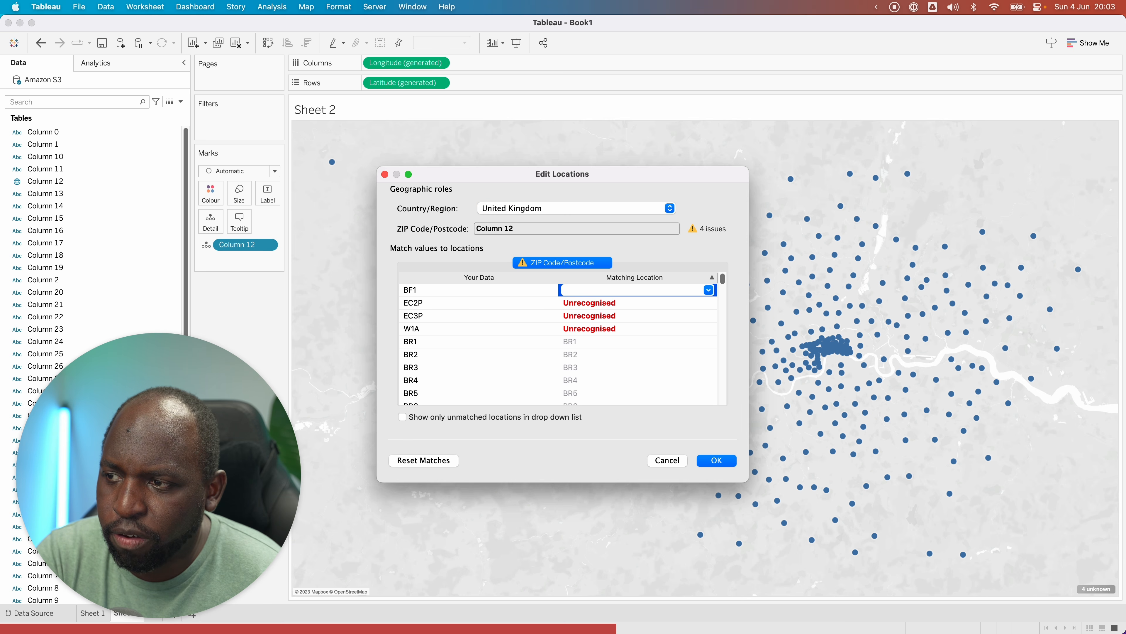
click(468, 328)
click(468, 328)
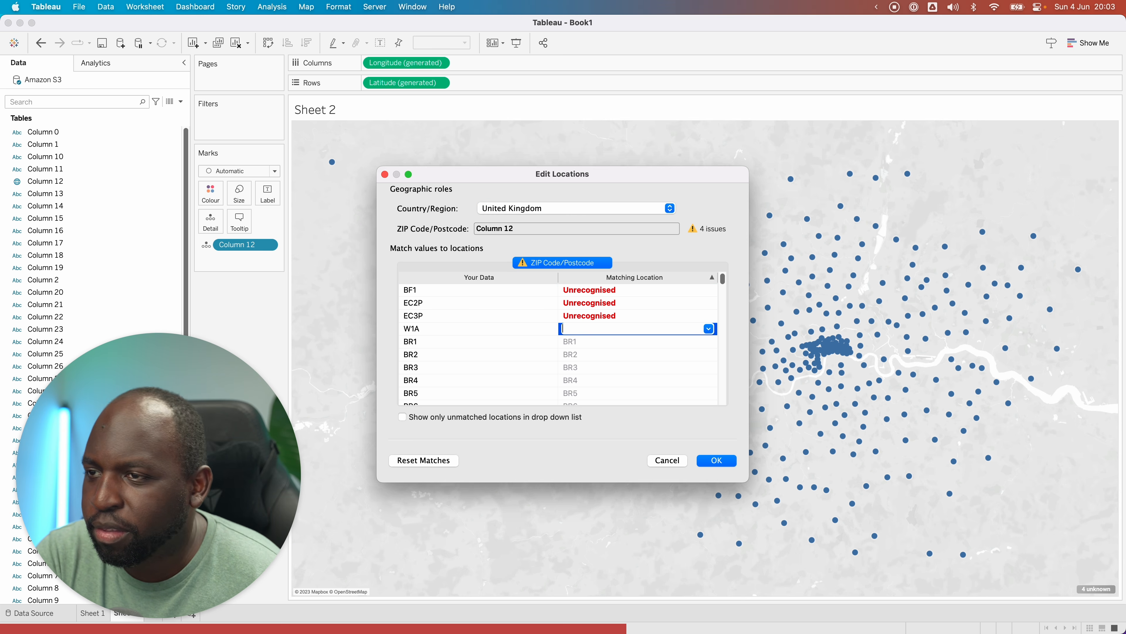
double_click(466, 316)
double_click(467, 301)
double_click(465, 289)
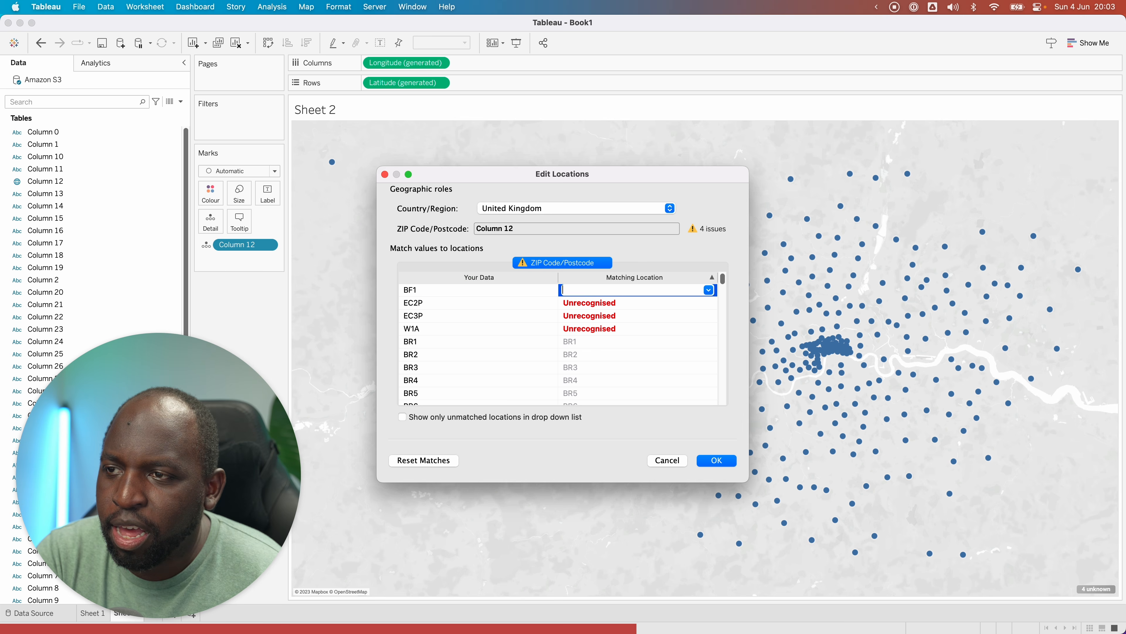
click(599, 302)
click(426, 303)
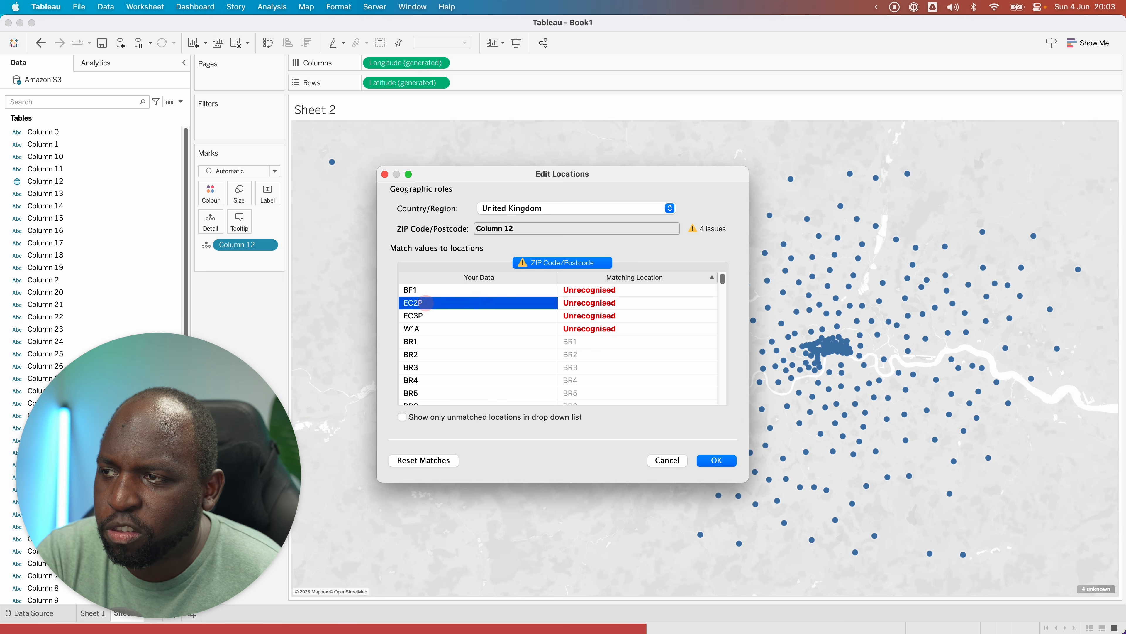
click(431, 318)
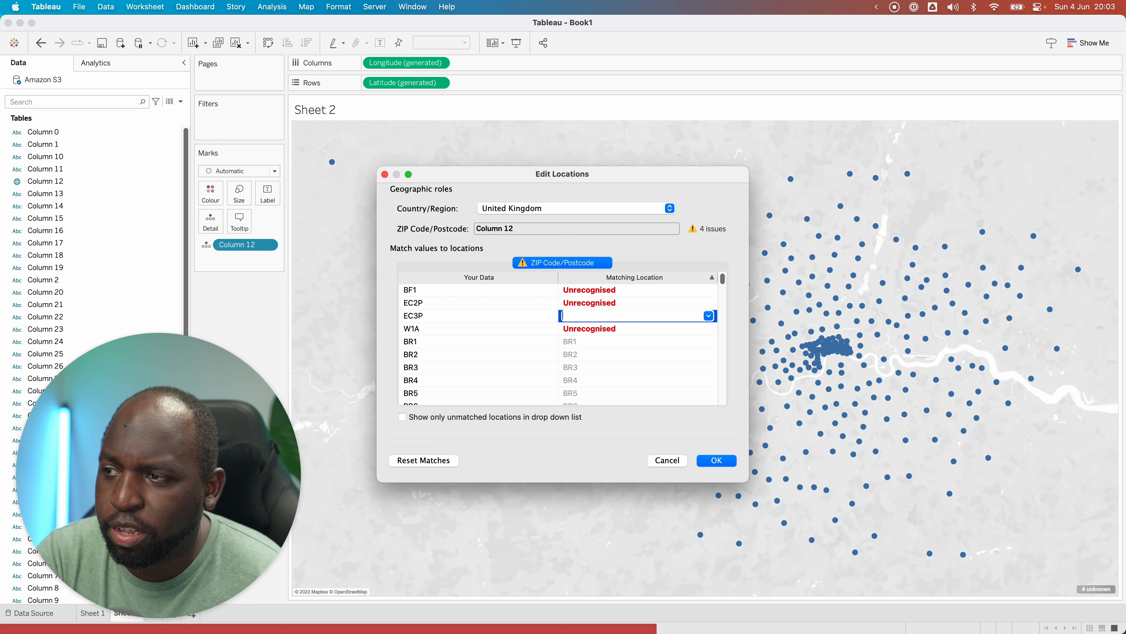
click(432, 303)
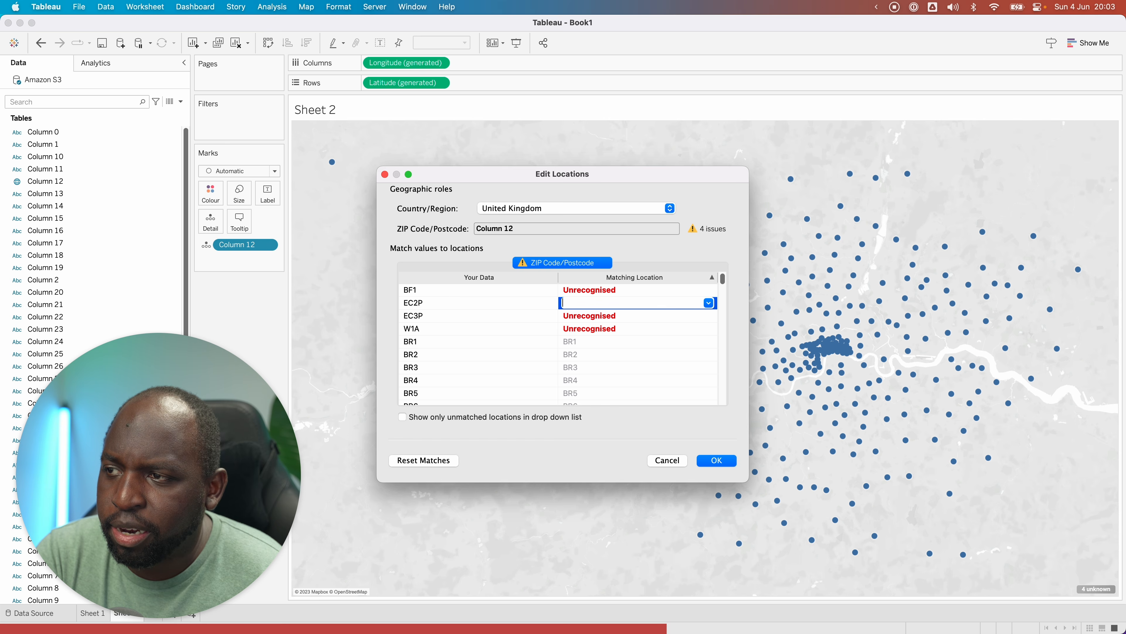
click(431, 315)
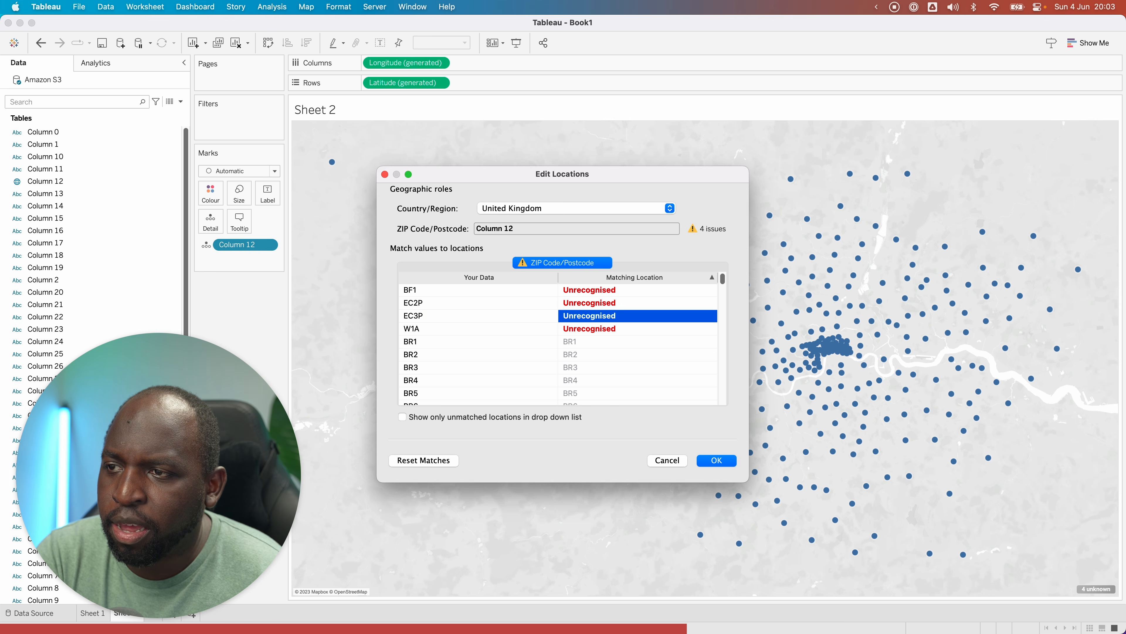
mouse_move(418, 315)
mouse_down()
mouse_move(417, 285)
mouse_move(417, 315)
mouse_up()
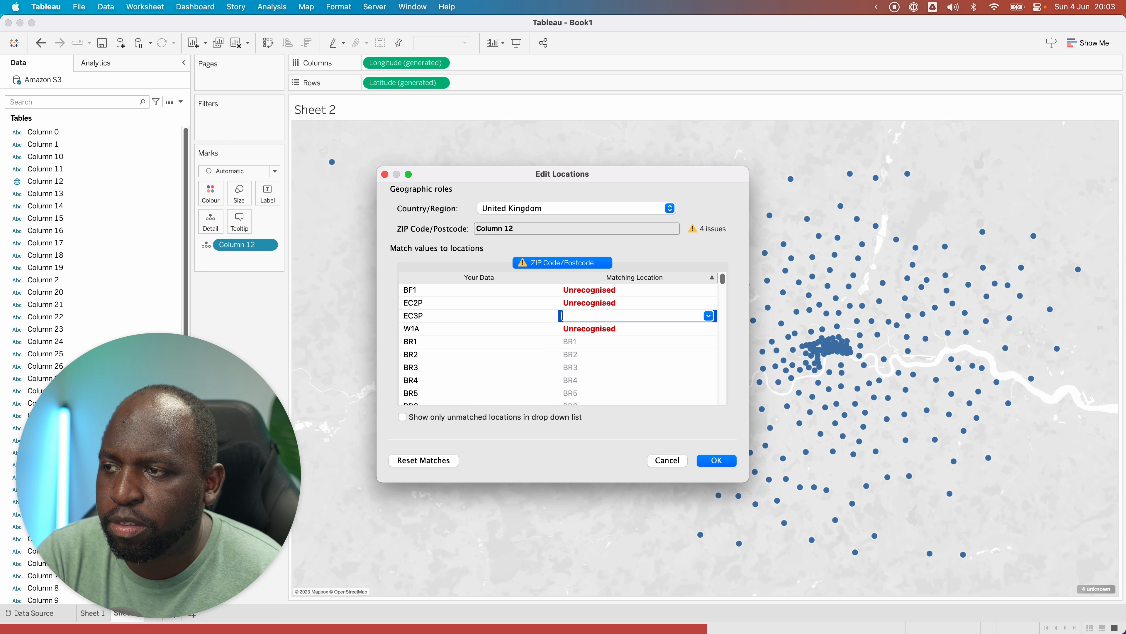
click(418, 328)
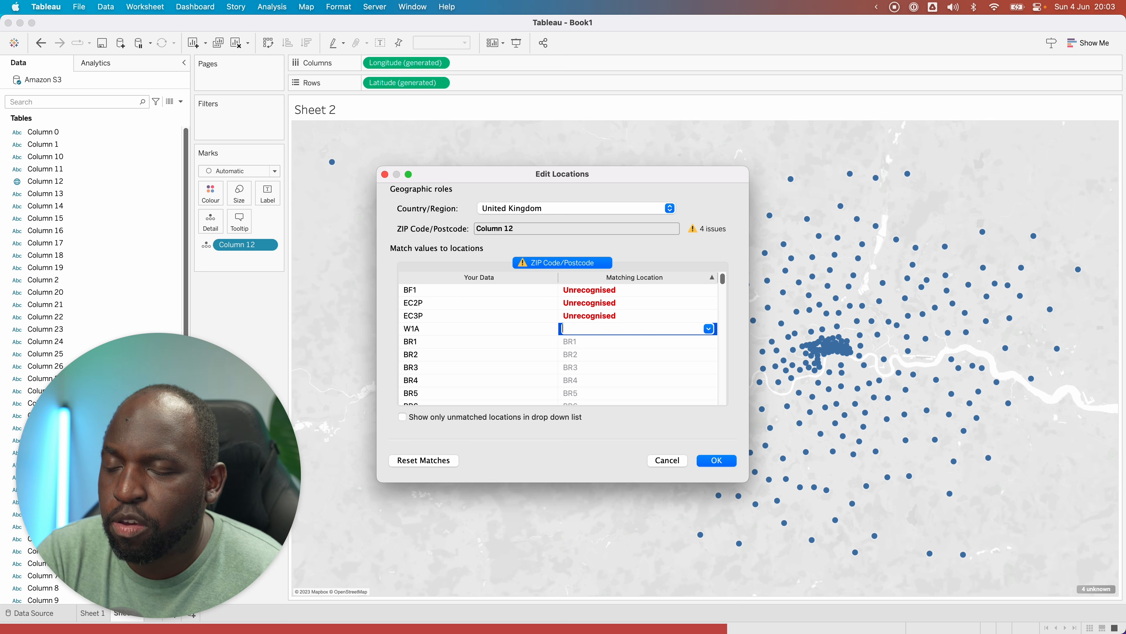
click(421, 330)
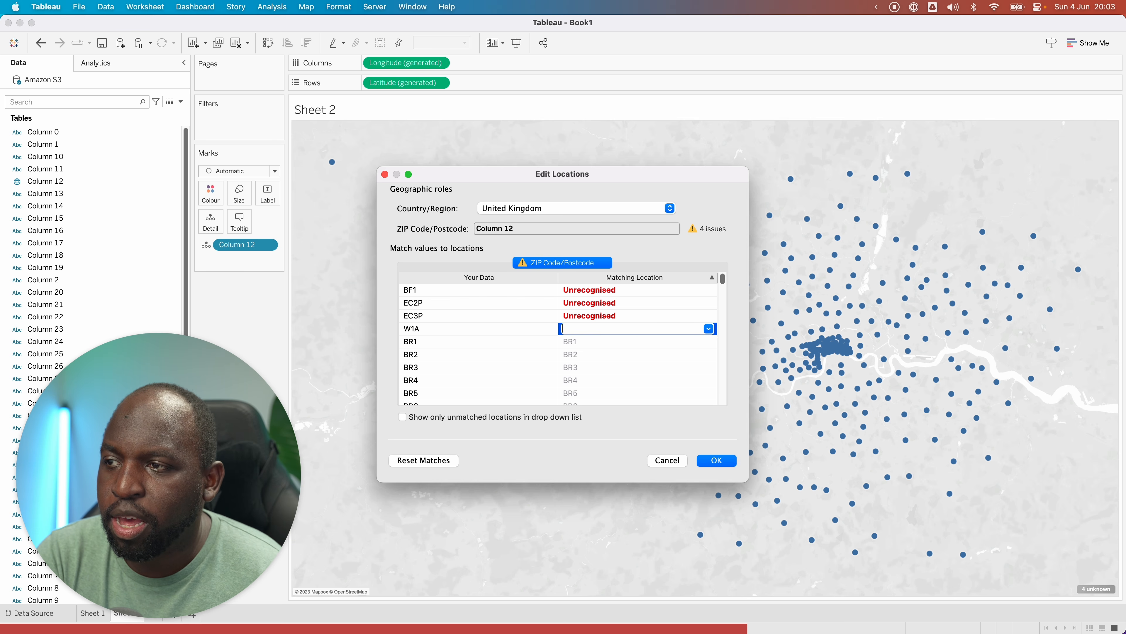
click(426, 315)
click(422, 302)
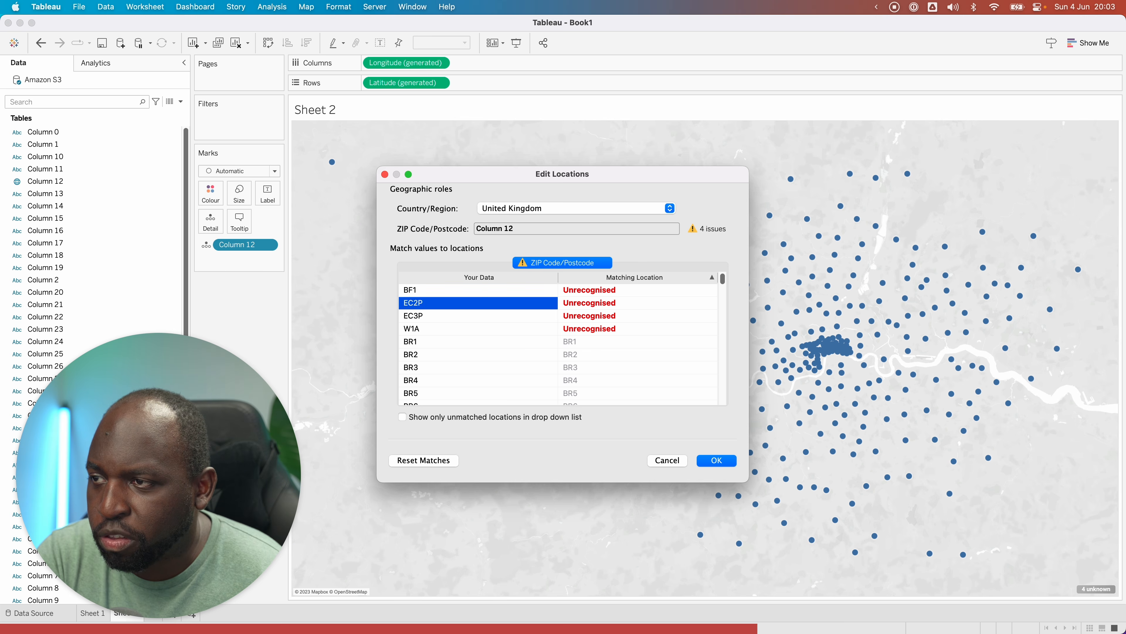
click(422, 290)
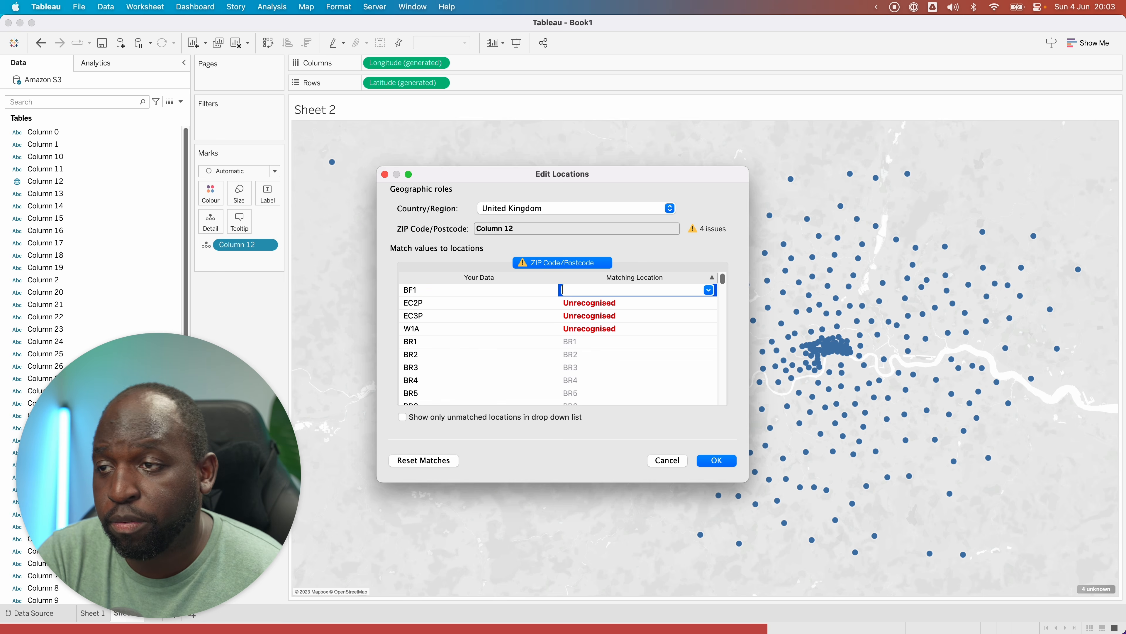
click(670, 459)
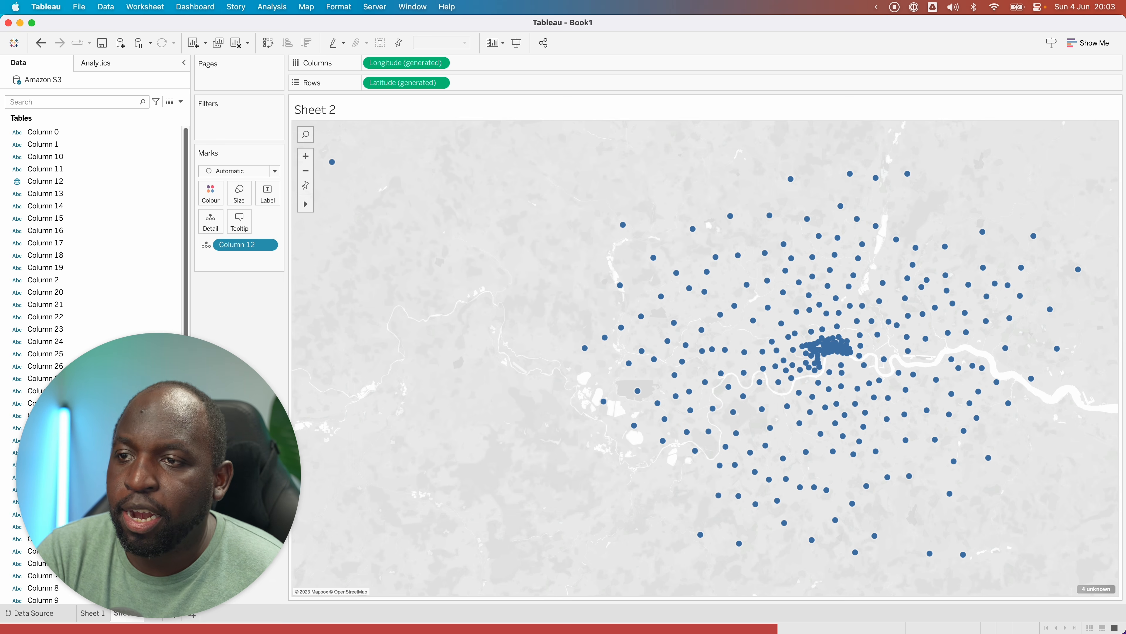
Change the map's background style to Streets.
click(306, 6)
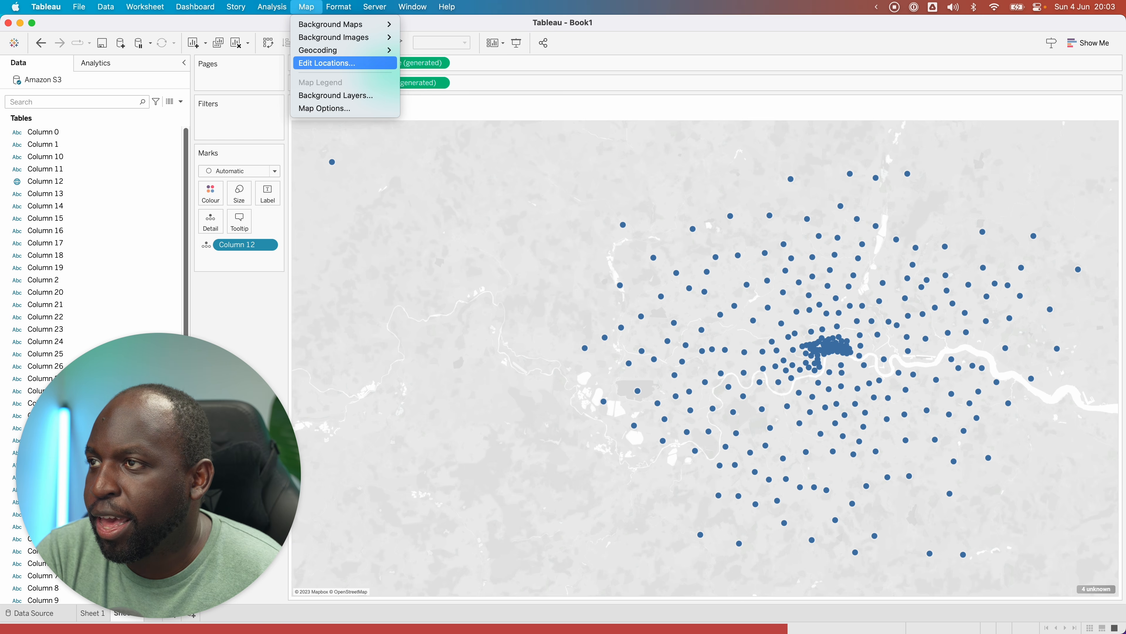
mouse_move(337, 24)
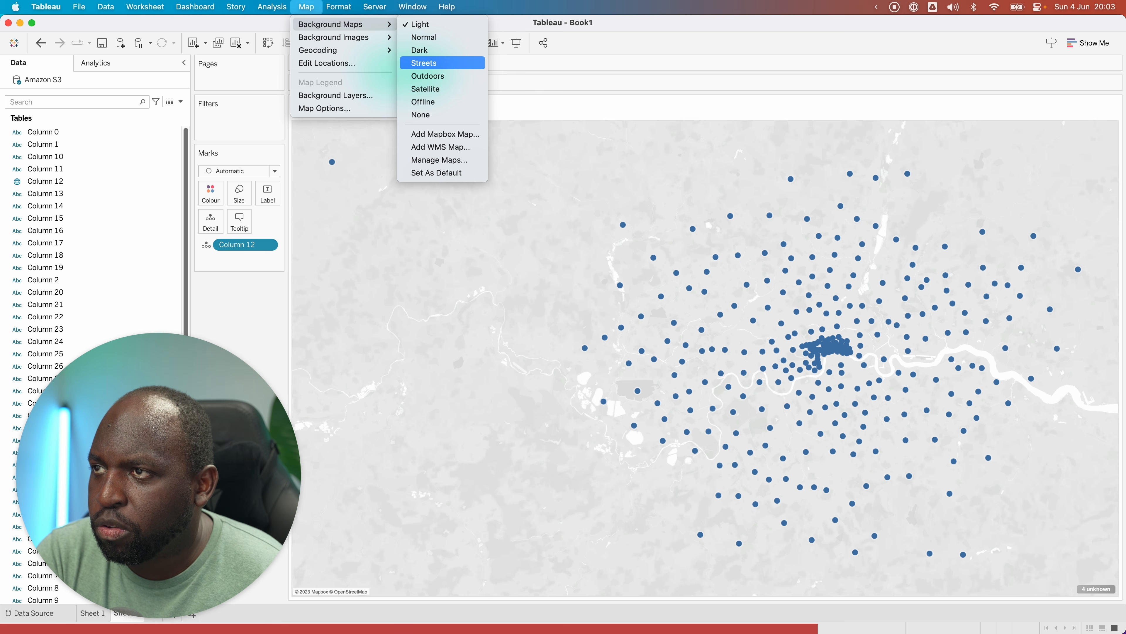
click(424, 63)
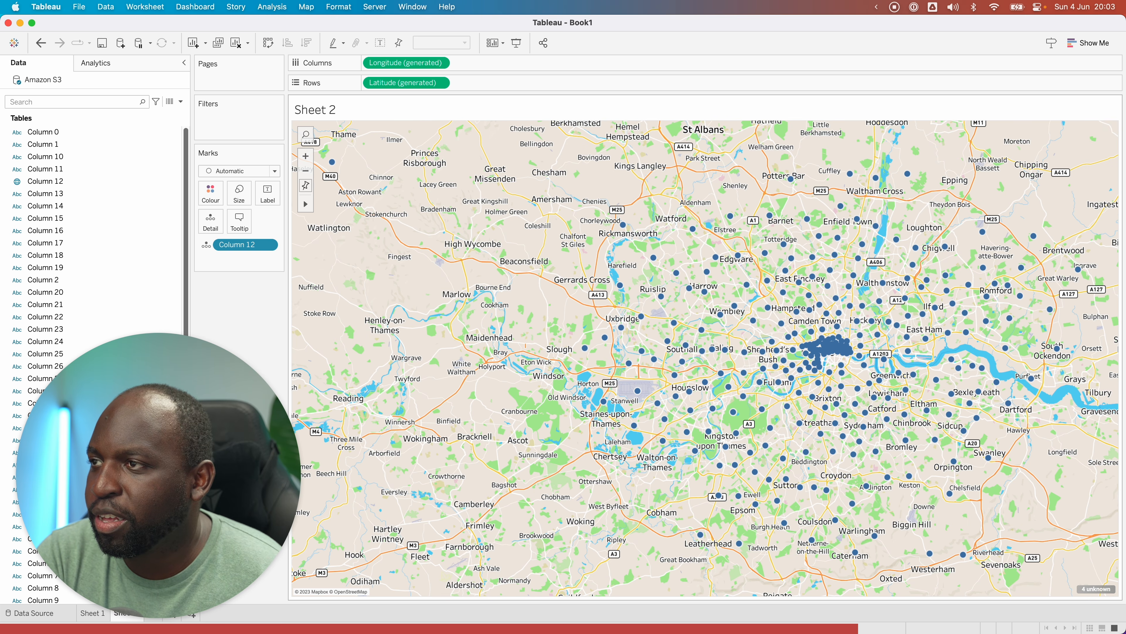
Size the map marks by the "LFB Incident data Last 3 years.csv (Count)" measure.
drag(168, 474, 751, 397)
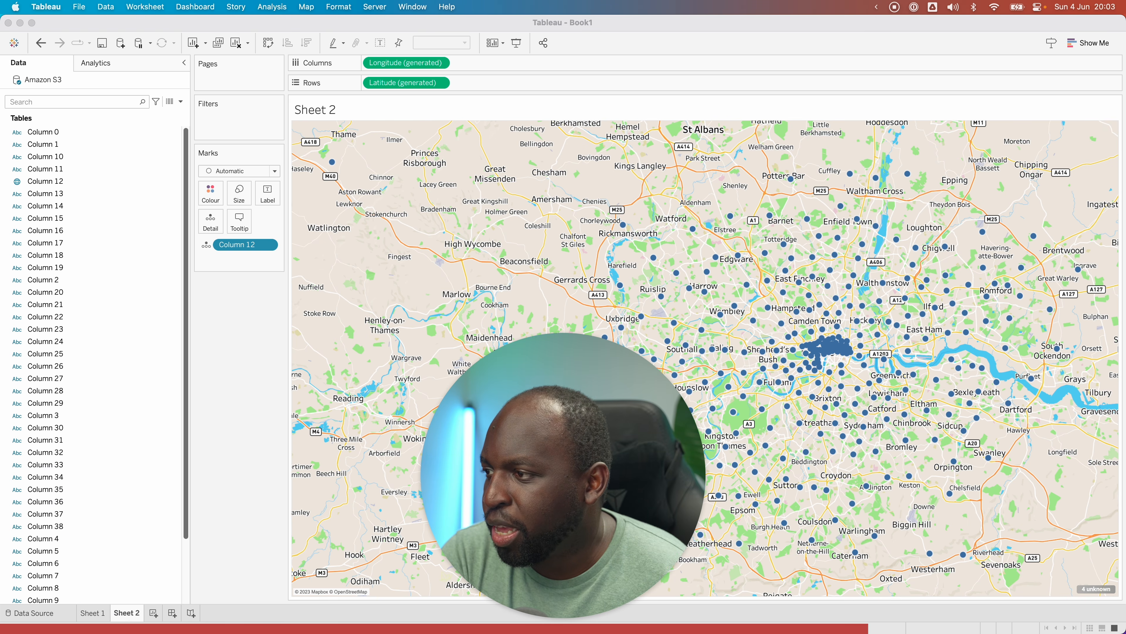
drag(185, 446, 181, 539)
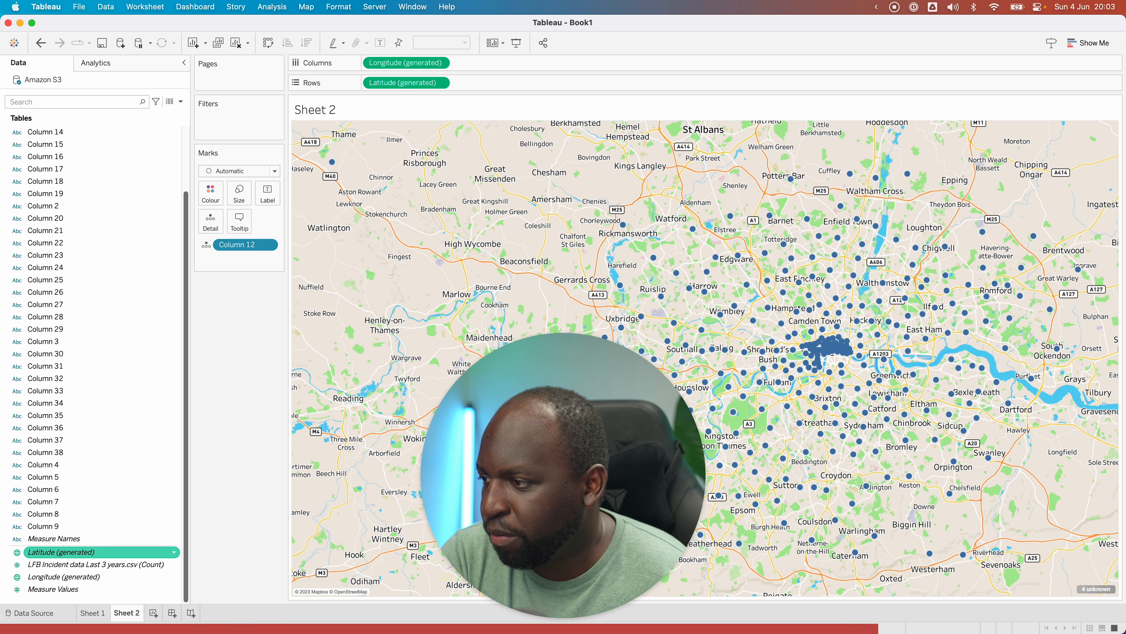
click(88, 564)
drag(89, 564, 239, 191)
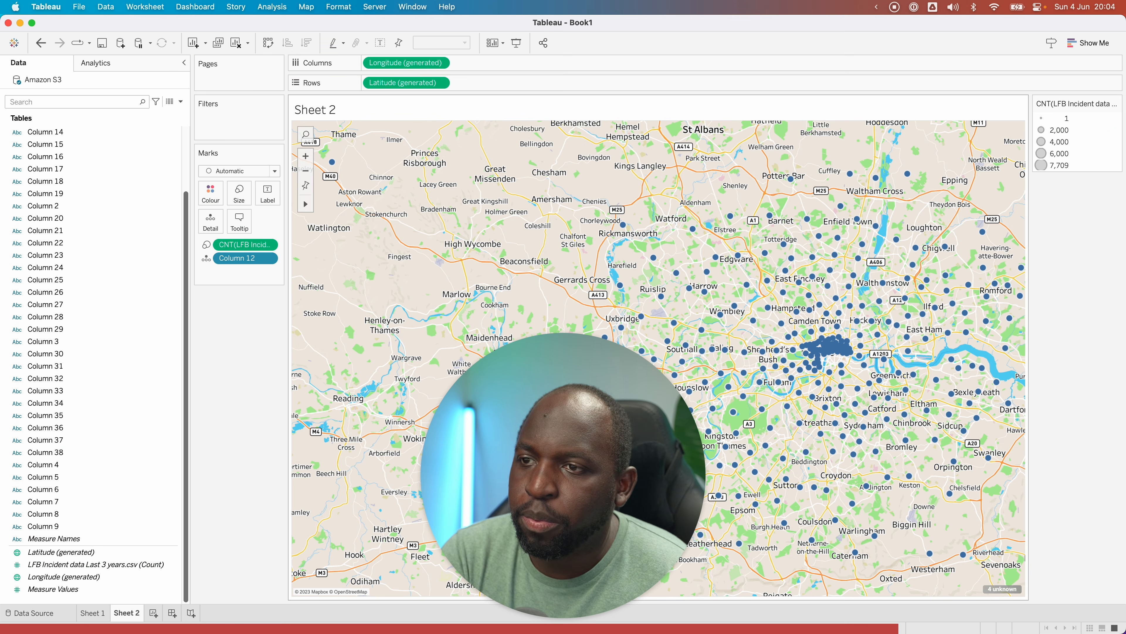
drag(554, 462, 169, 471)
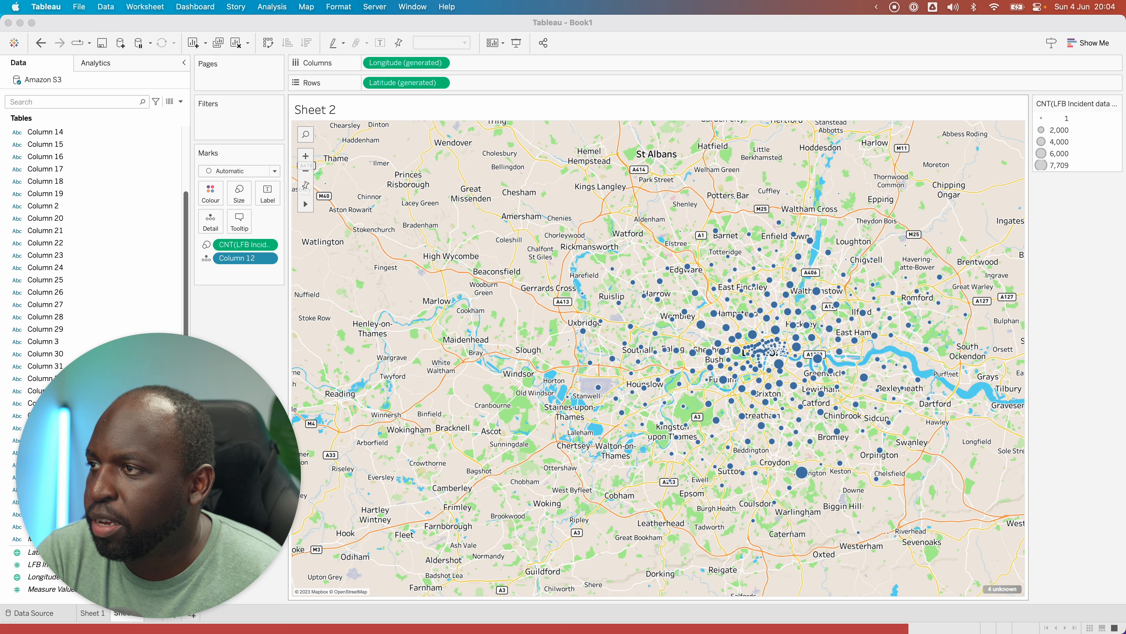
Set the colour of the map marks to red.
click(211, 194)
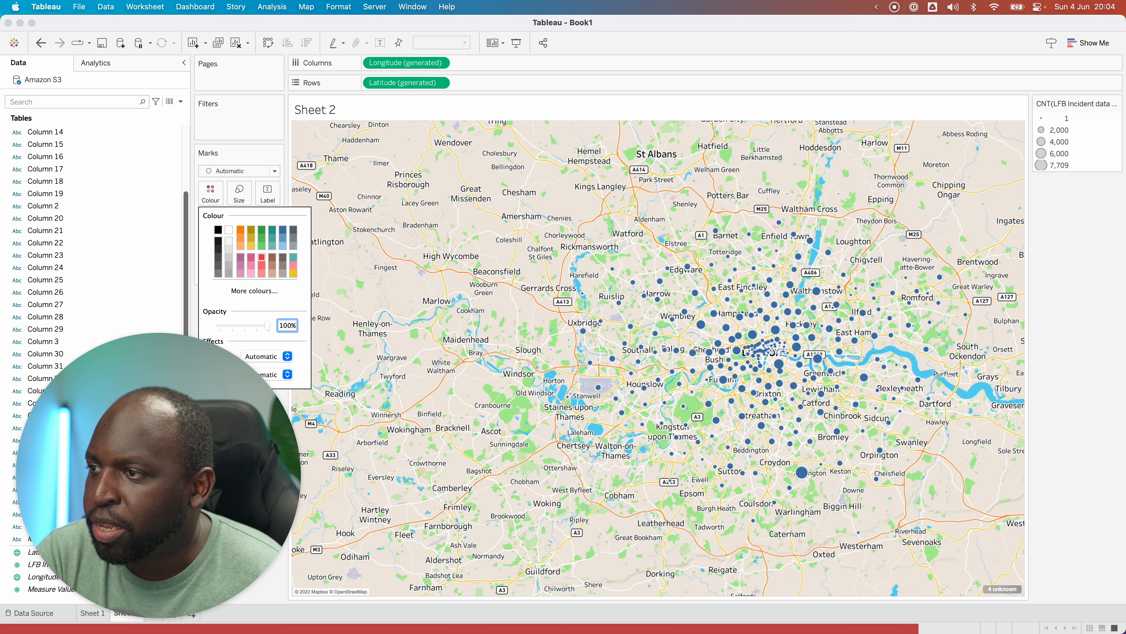
click(262, 257)
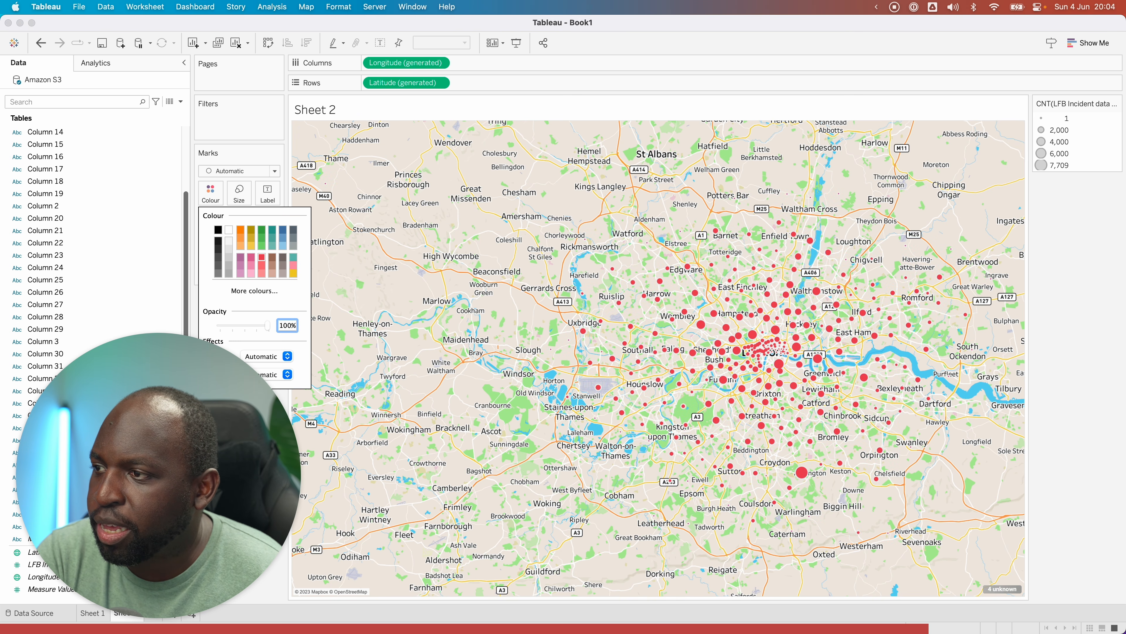
click(169, 470)
drag(168, 470, 932, 466)
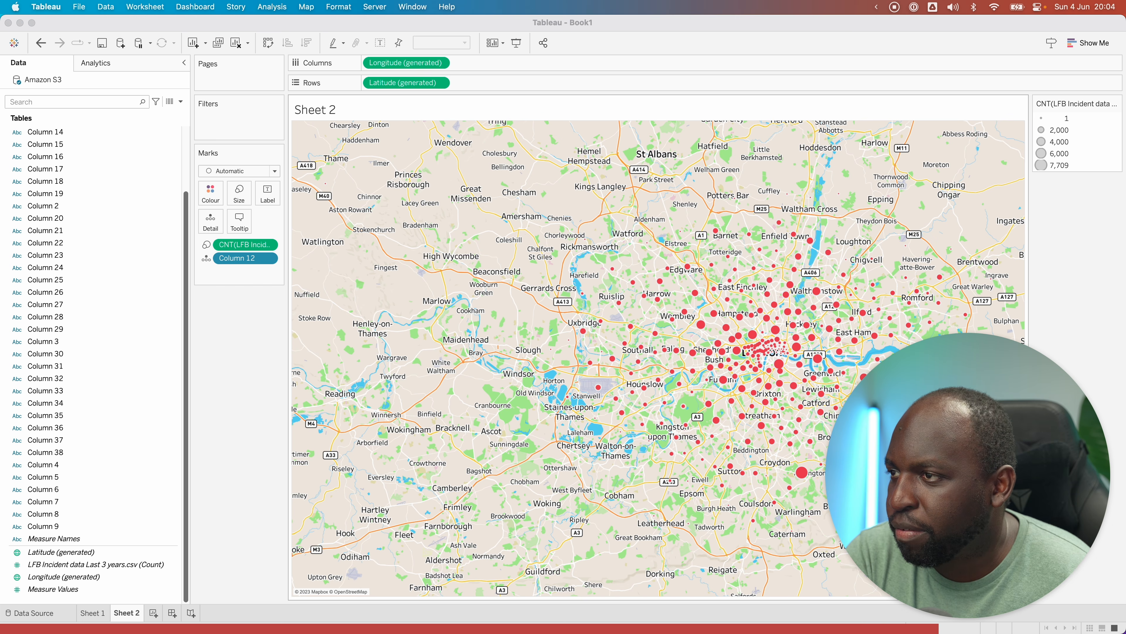
Look at the border colour options for the map marks, and increase the marks' size slightly.
click(211, 194)
click(269, 356)
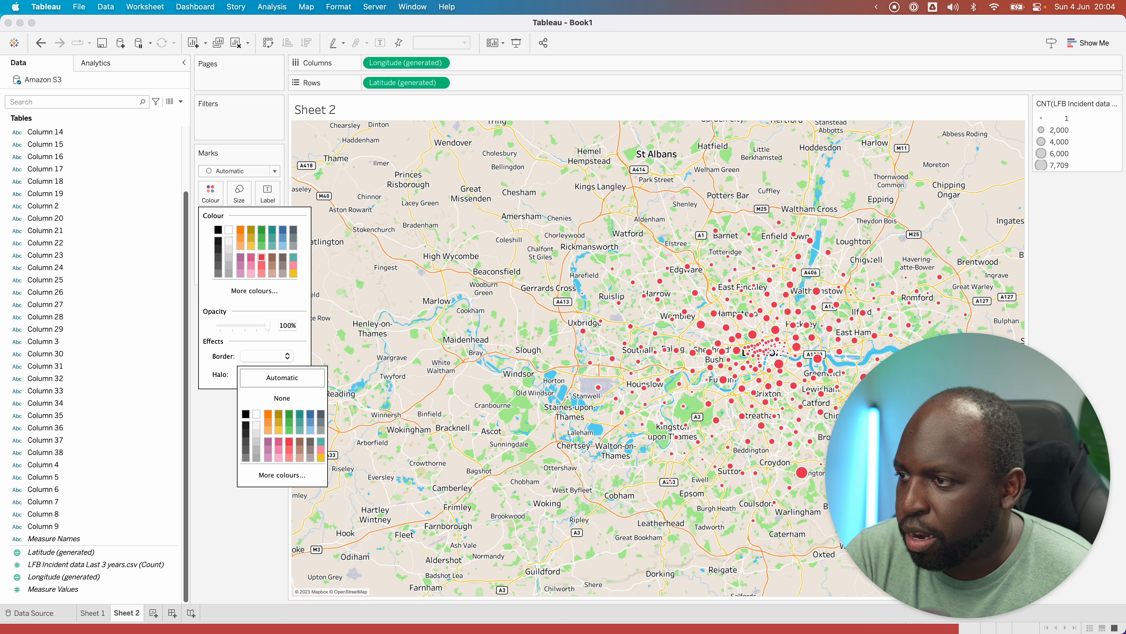
click(240, 189)
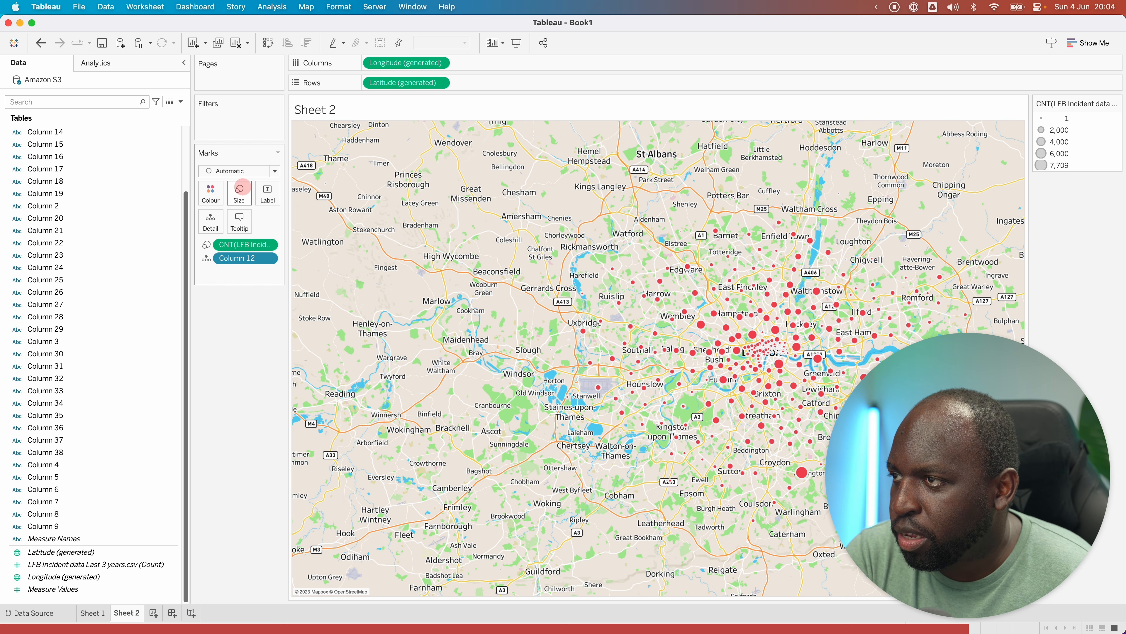
drag(262, 221, 275, 224)
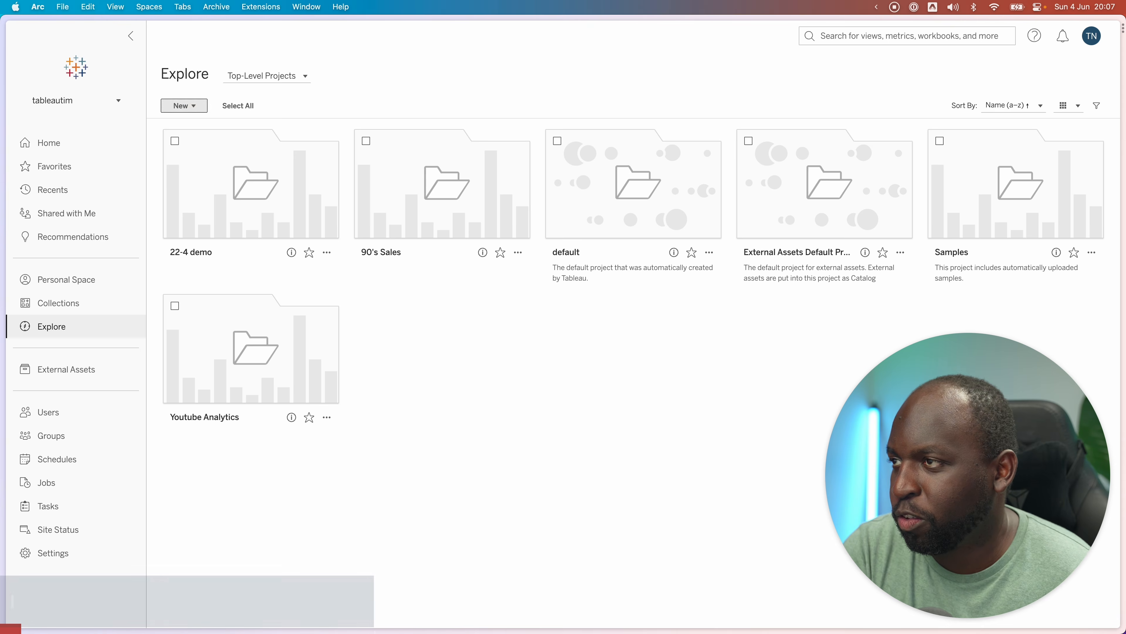
Switch to Tableau Cloud, start a new workbook, and open the bucket details form of the Amazon S3 (beta) connector.
click(193, 105)
click(223, 143)
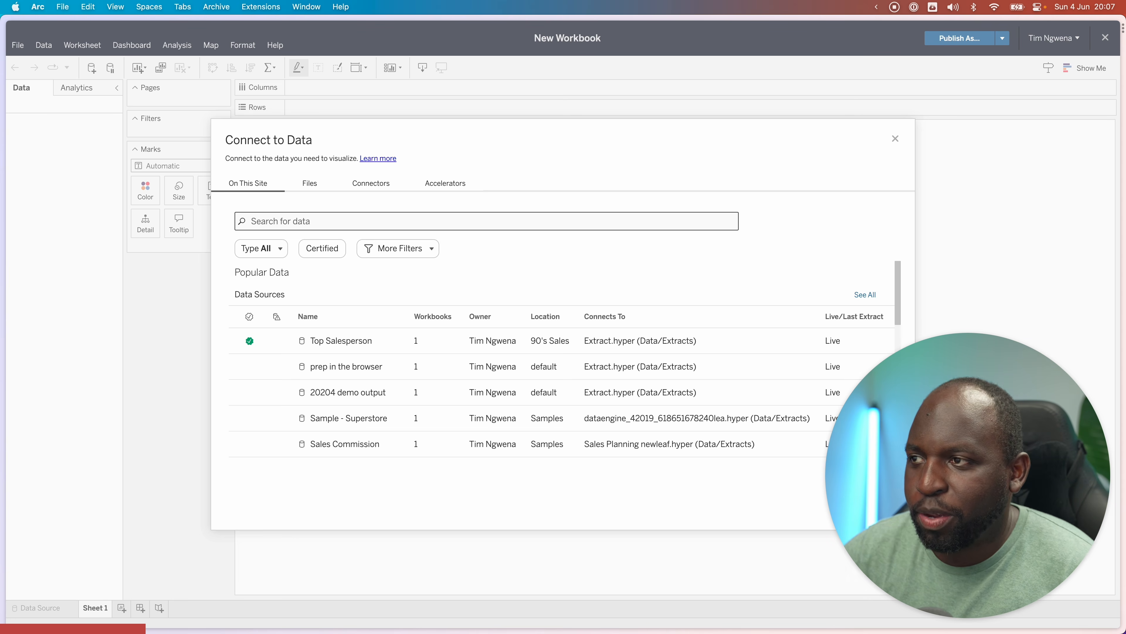
click(371, 183)
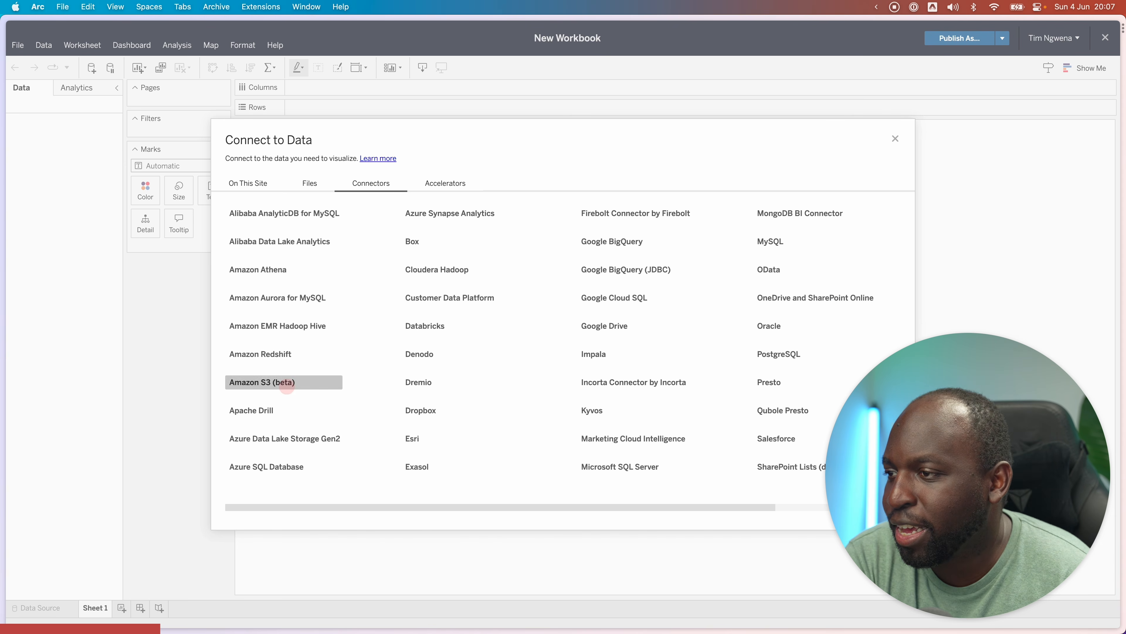
click(284, 382)
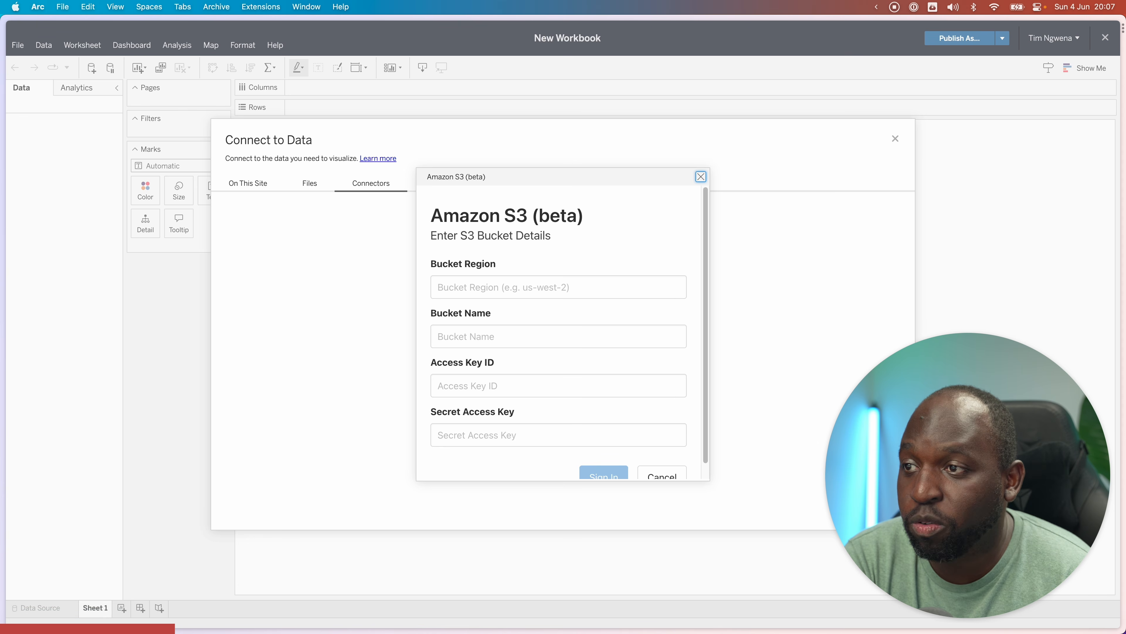
scroll(707, 444, down, 1)
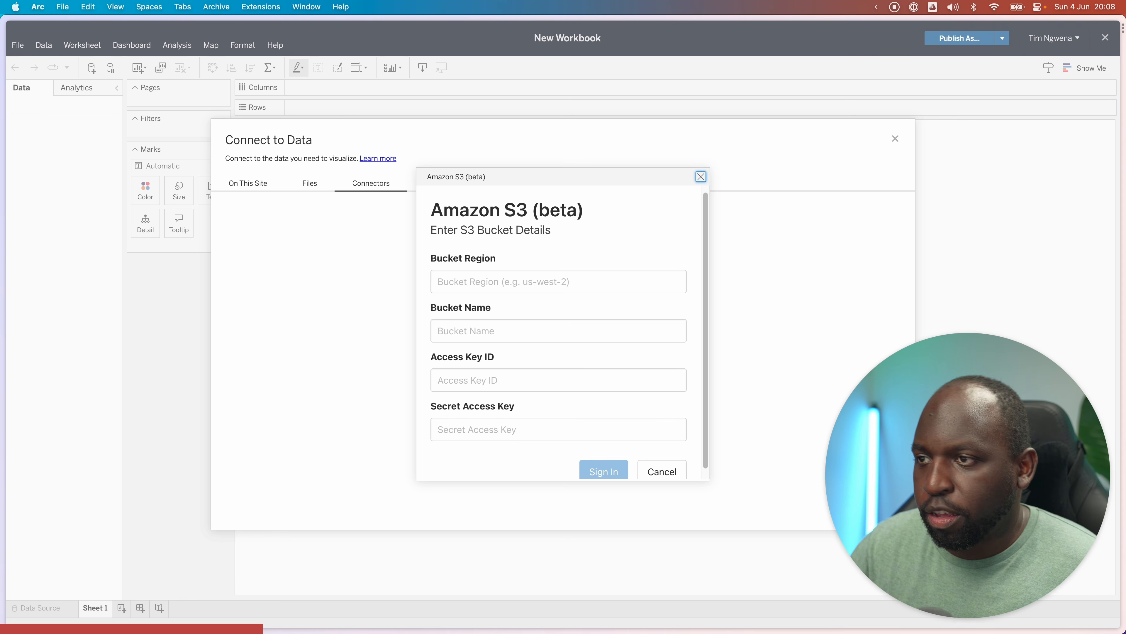
Fill in the S3 bucket region, bucket name, access key ID and secret access key, and sign in.
click(491, 276)
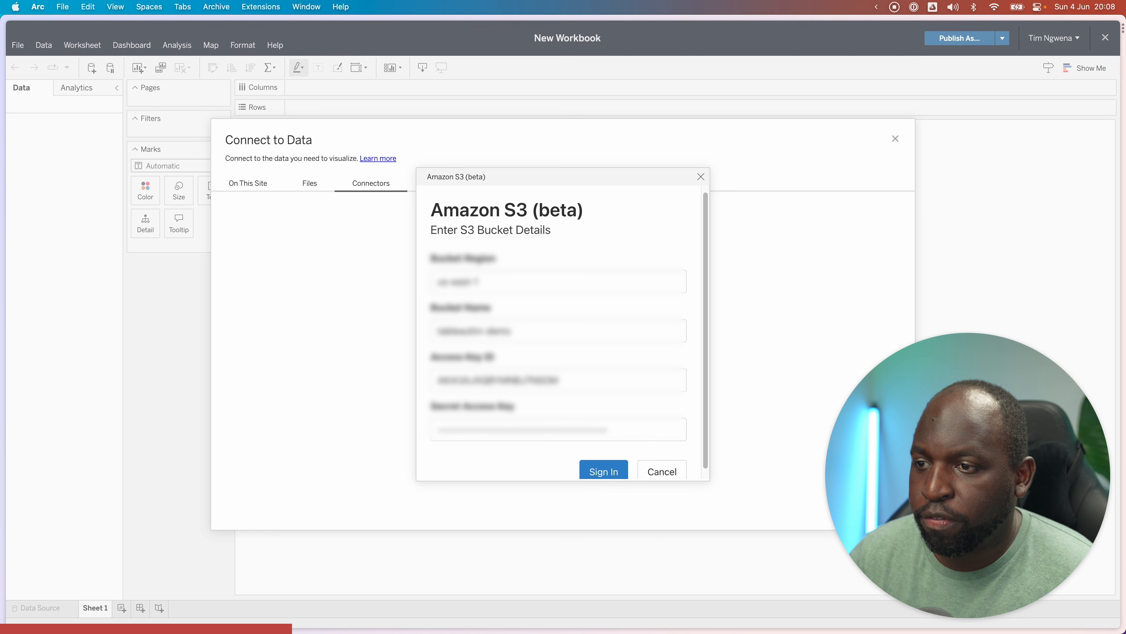
key(Return)
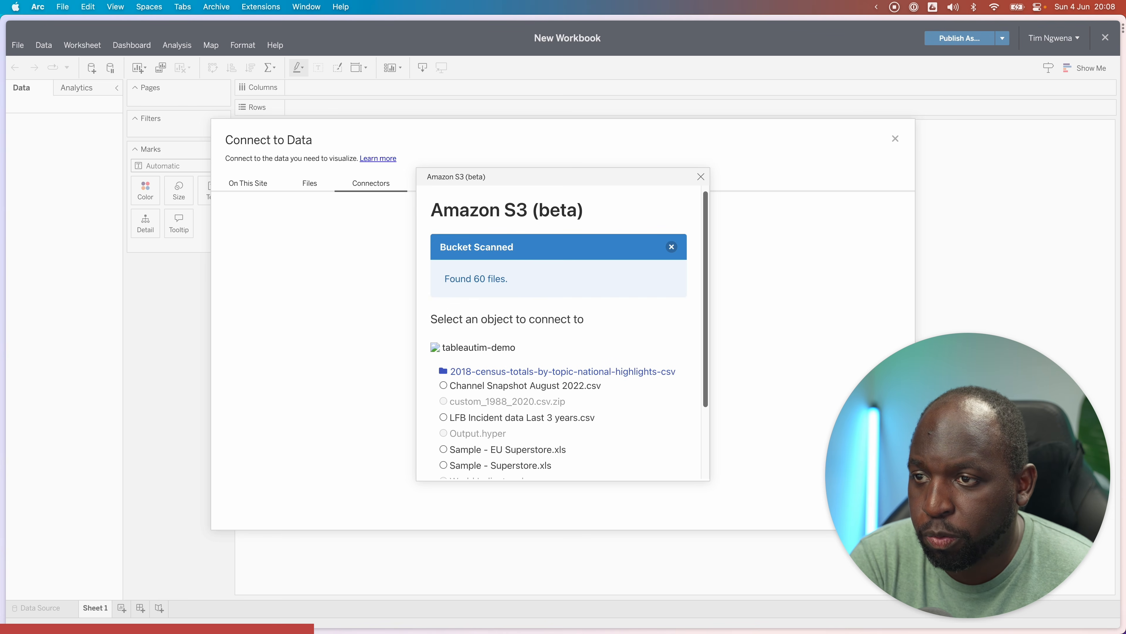
Dismiss the bucket scan notice and connect to "LFB Incident data Last 3 years.csv" in the bucket.
click(712, 487)
drag(706, 395, 701, 344)
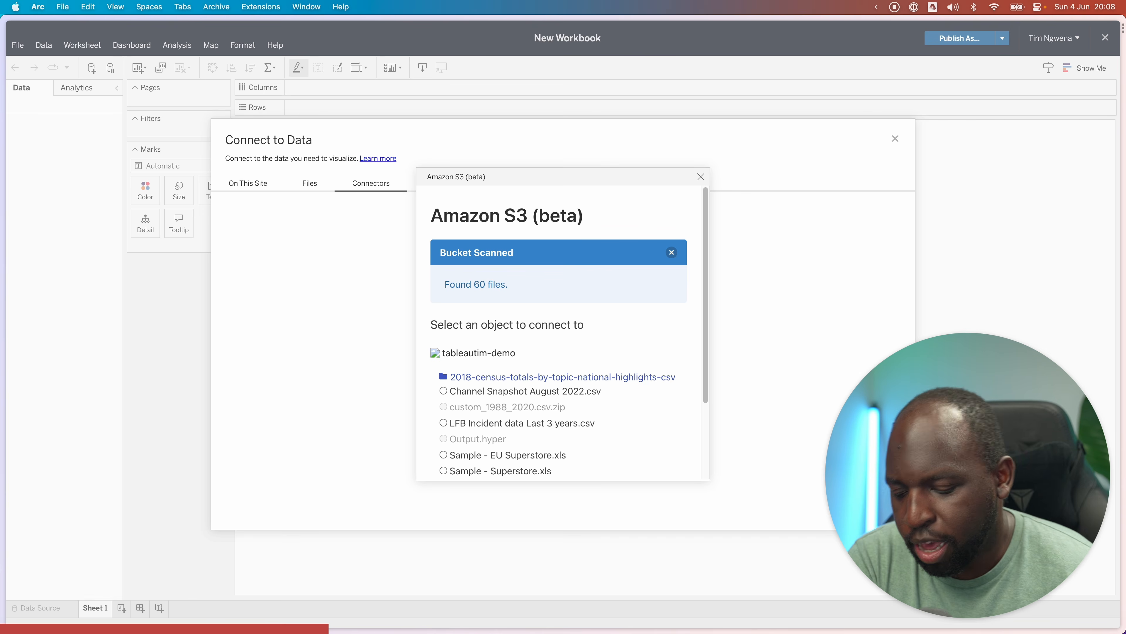
key(super+minus)
key(super+equal)
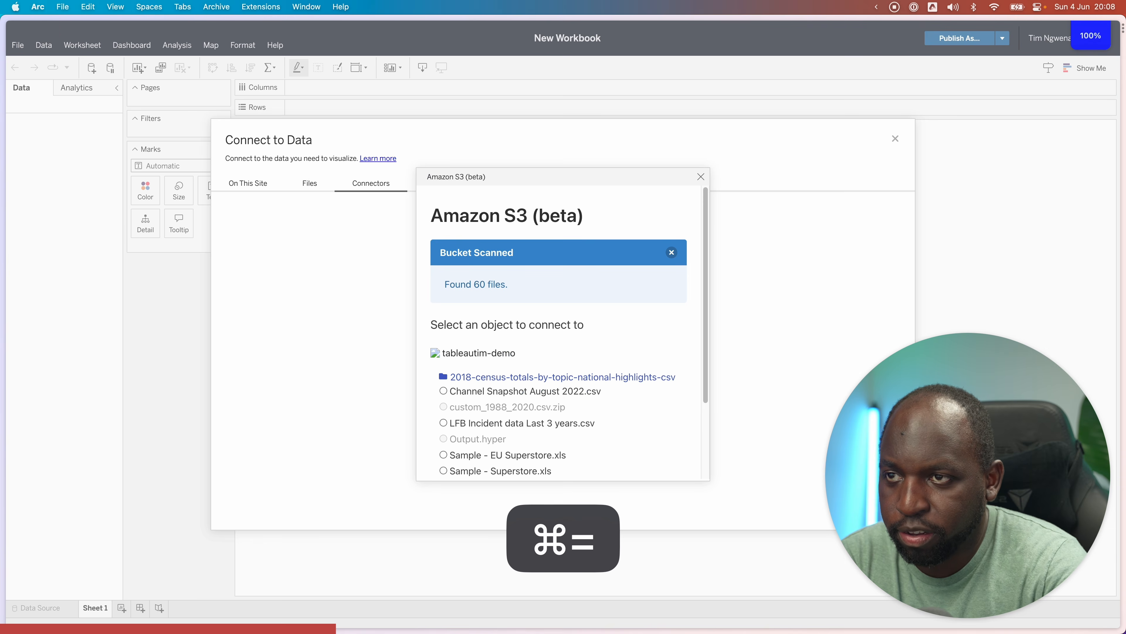
drag(706, 341, 730, 315)
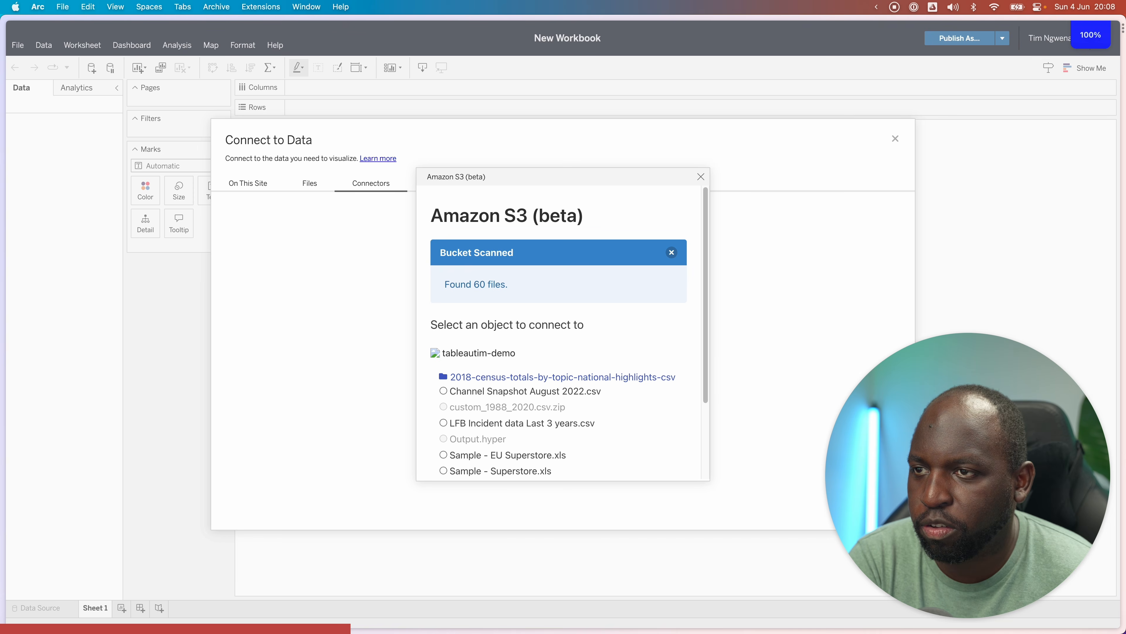
click(671, 252)
mouse_move(708, 256)
mouse_down()
mouse_move(709, 267)
mouse_move(710, 255)
mouse_up()
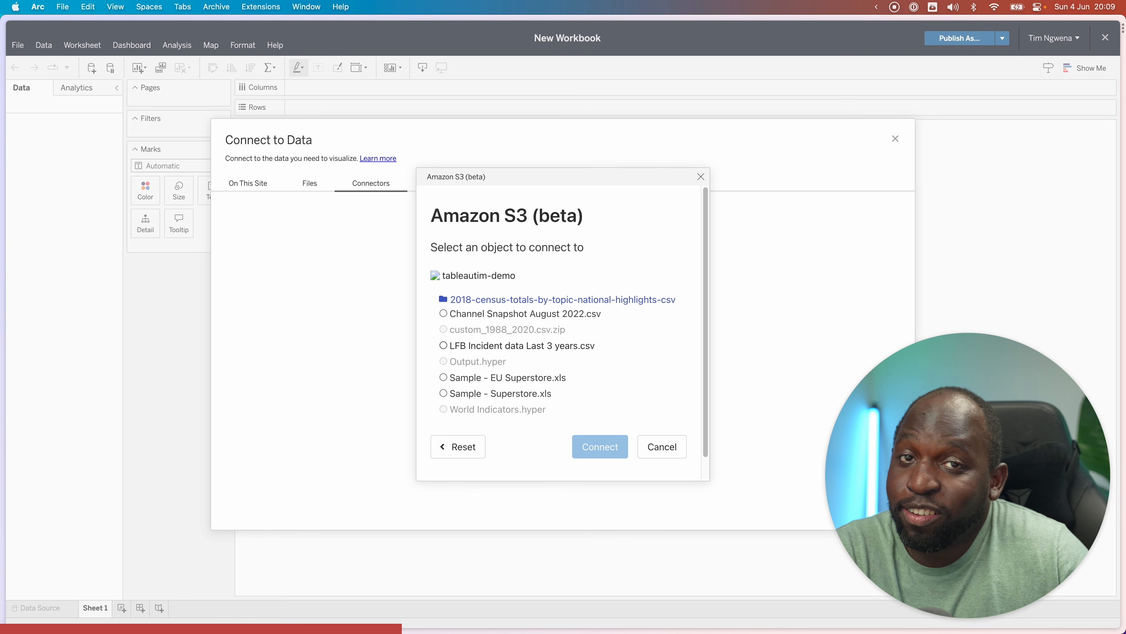
click(443, 346)
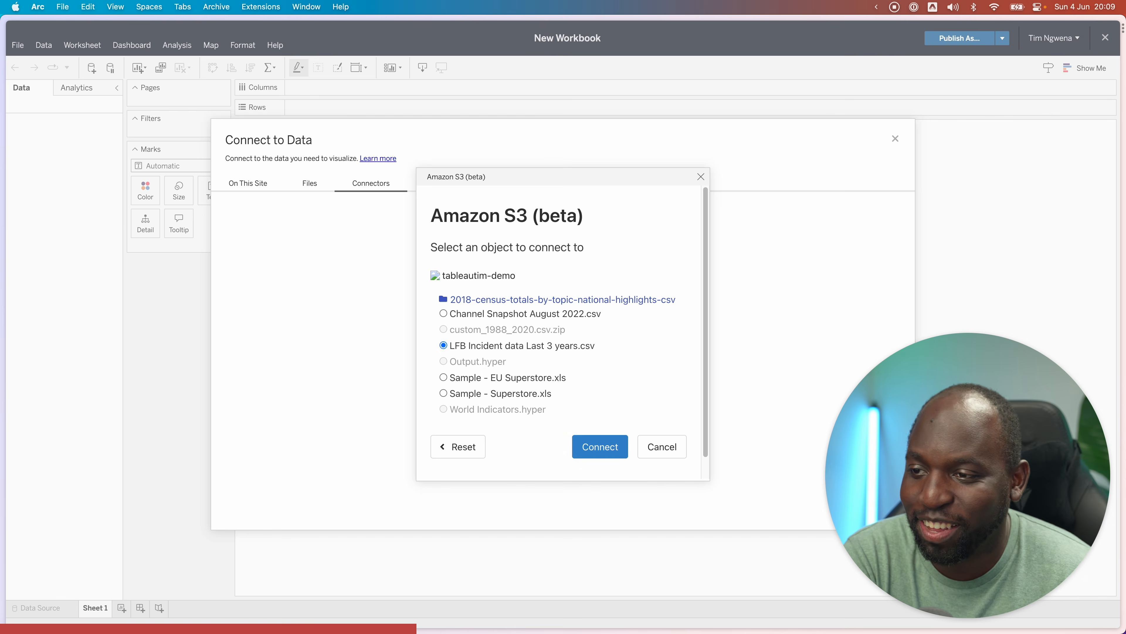
click(605, 447)
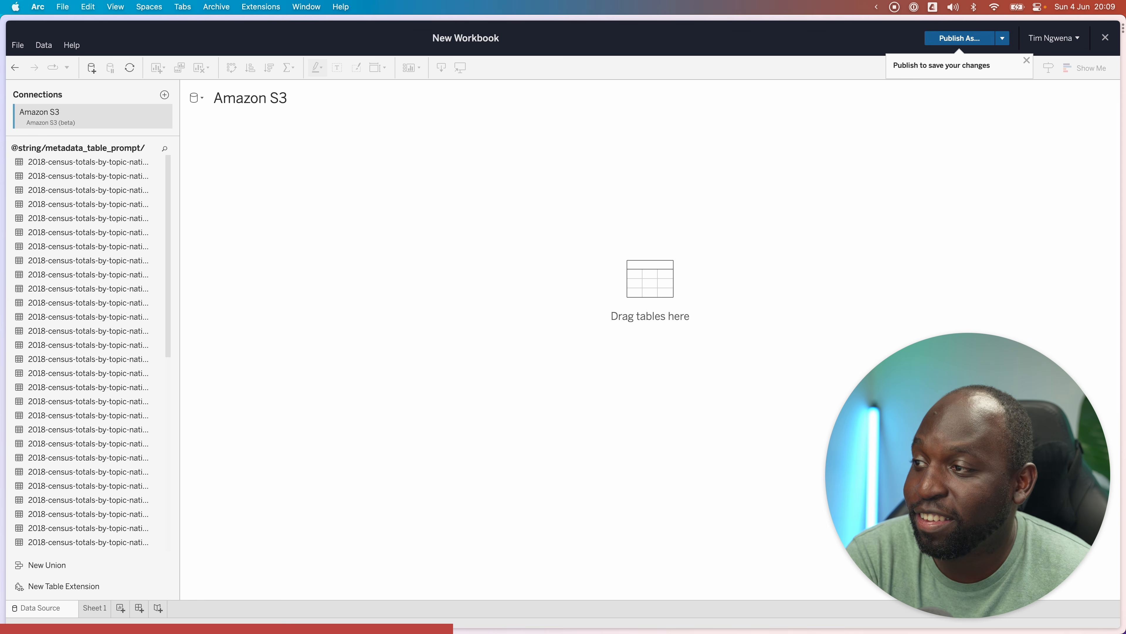
Widen the table list and add "LFB Incident data Last 3 years.csv" to the data source canvas.
drag(169, 301, 249, 510)
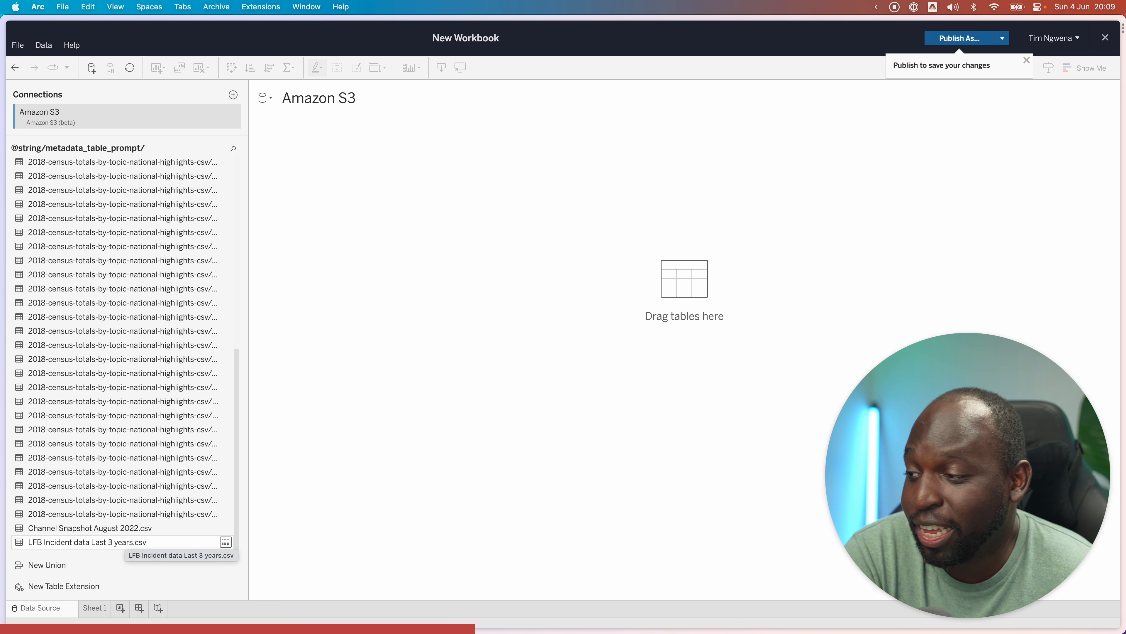
click(126, 540)
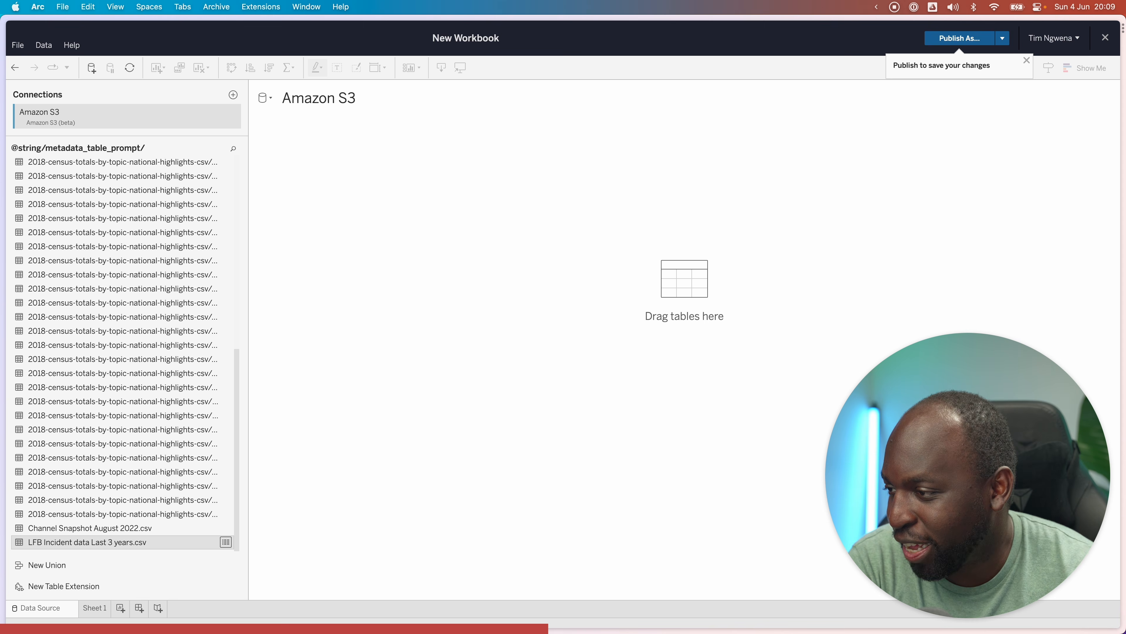
drag(140, 543, 643, 275)
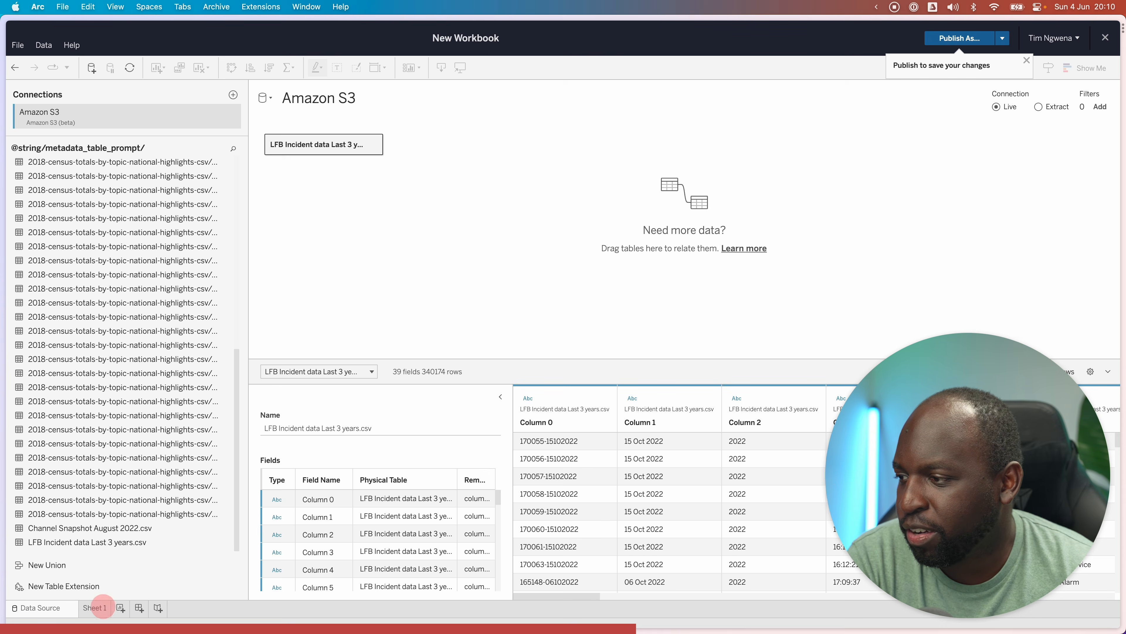
On Sheet 1, give Column 12 the ZIP Code/Postcode geographic role and plot it on a map.
click(95, 608)
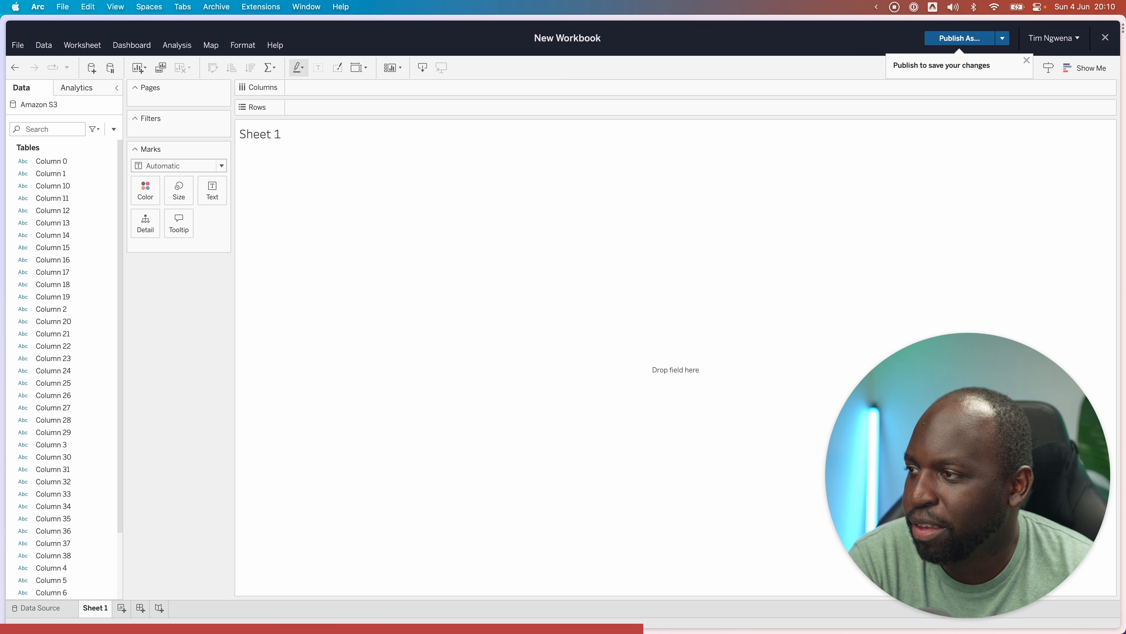
drag(123, 312, 181, 312)
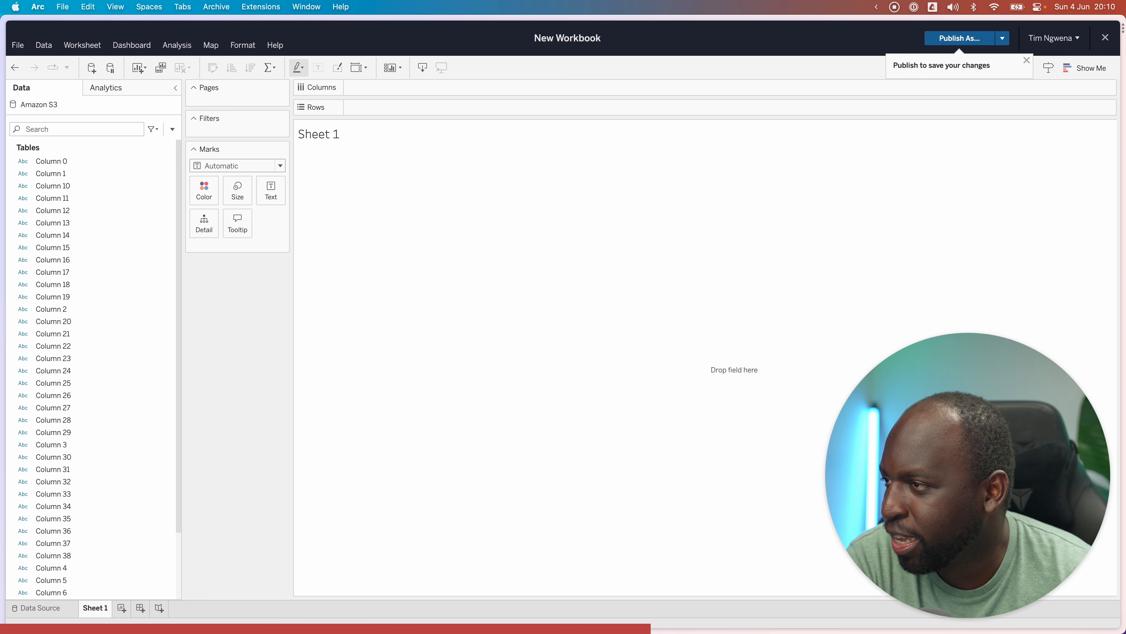
click(89, 210)
right_click(131, 211)
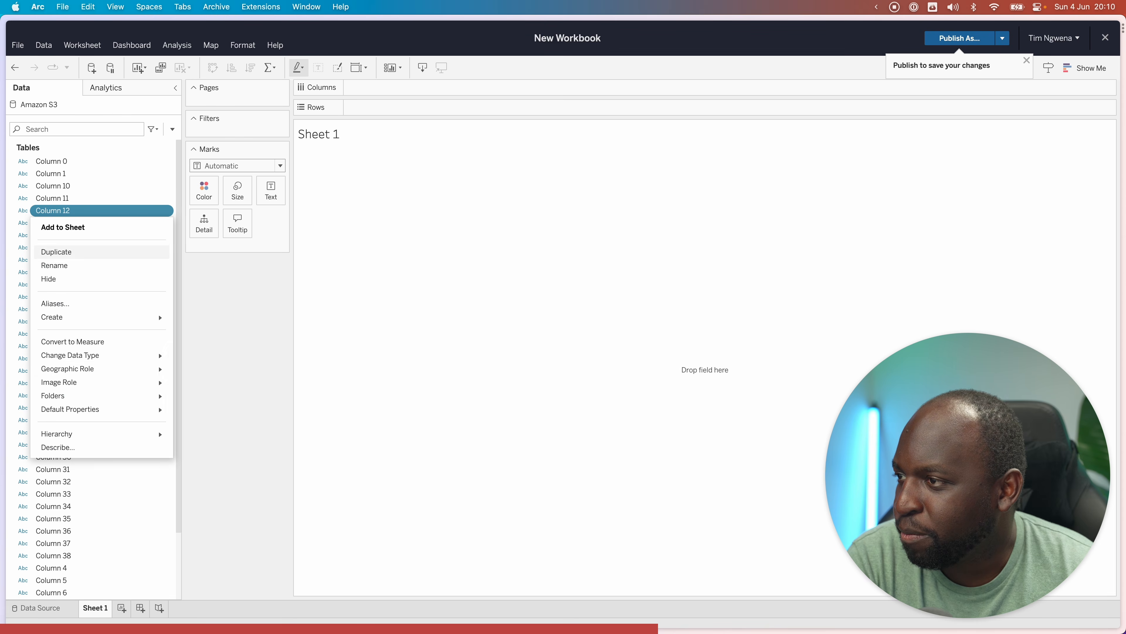
mouse_move(98, 368)
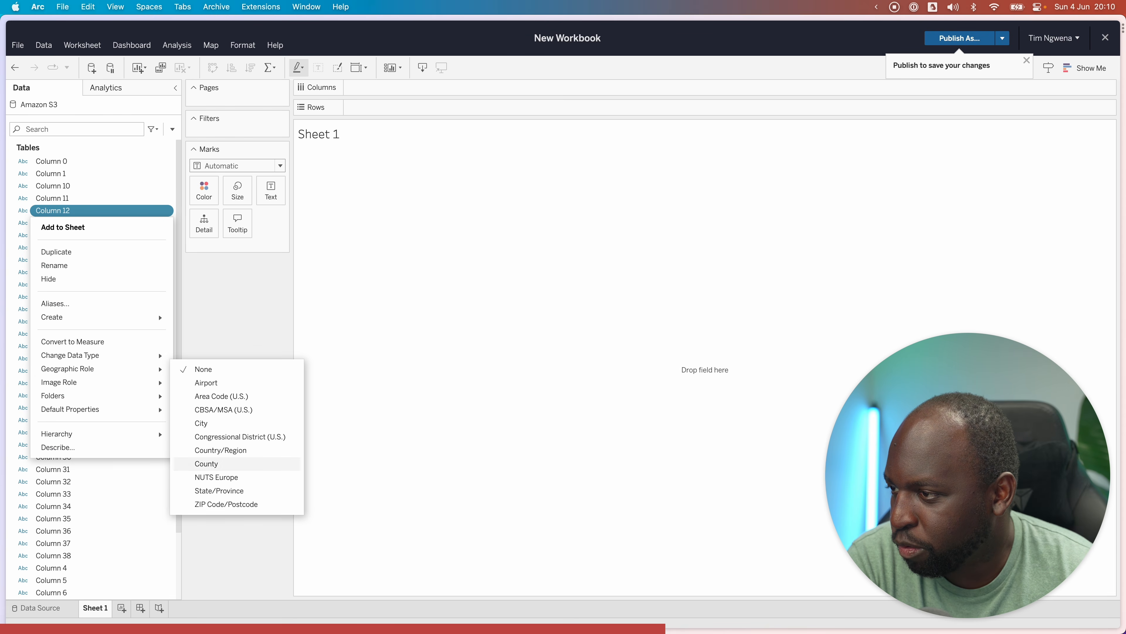
key(Escape)
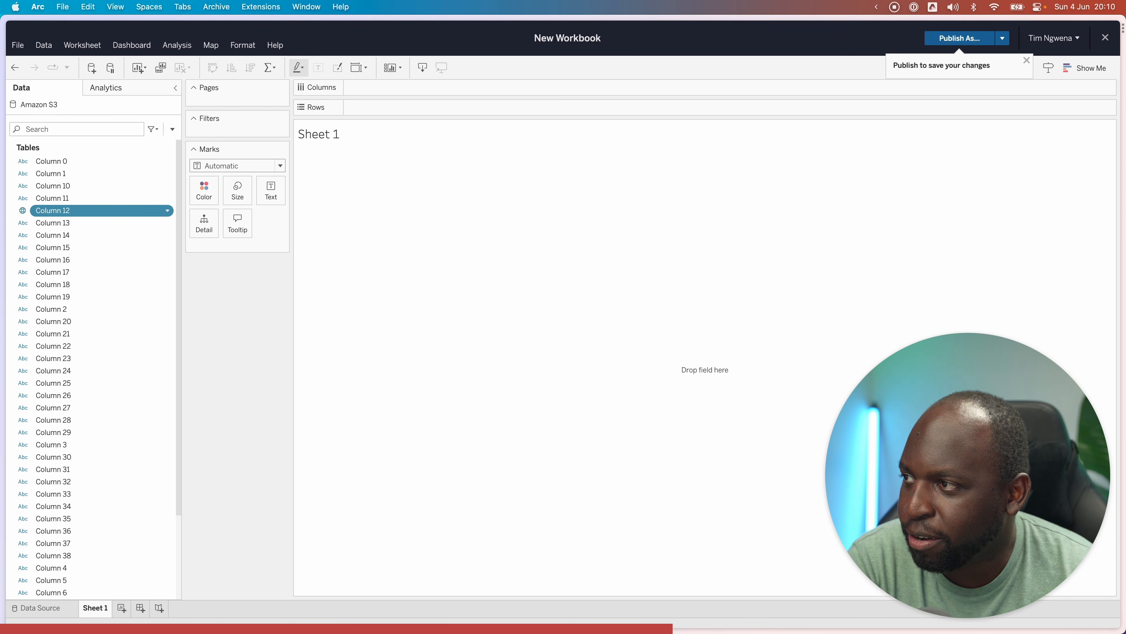
double_click(82, 211)
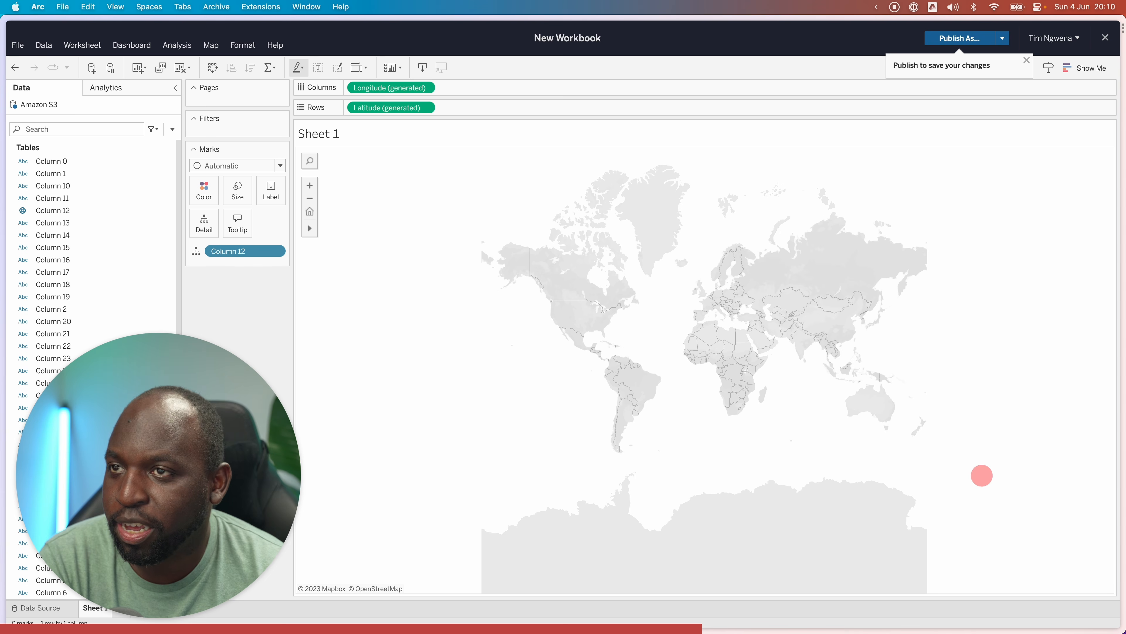
click(1027, 60)
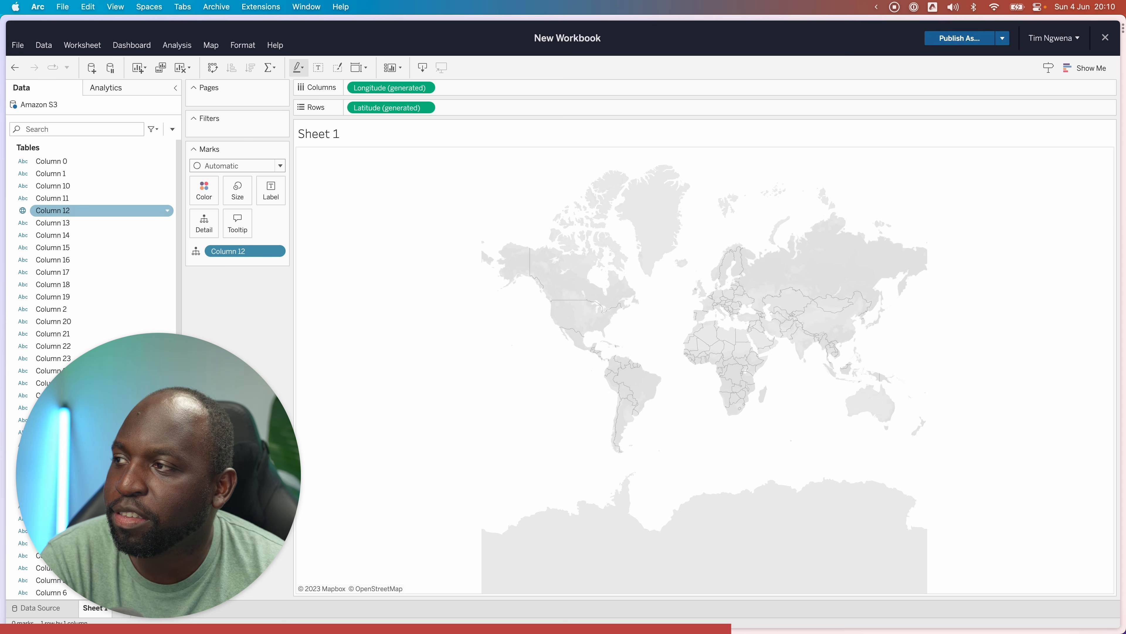
Check the geographic role assigned to Column 12 and the options available for the map.
click(88, 211)
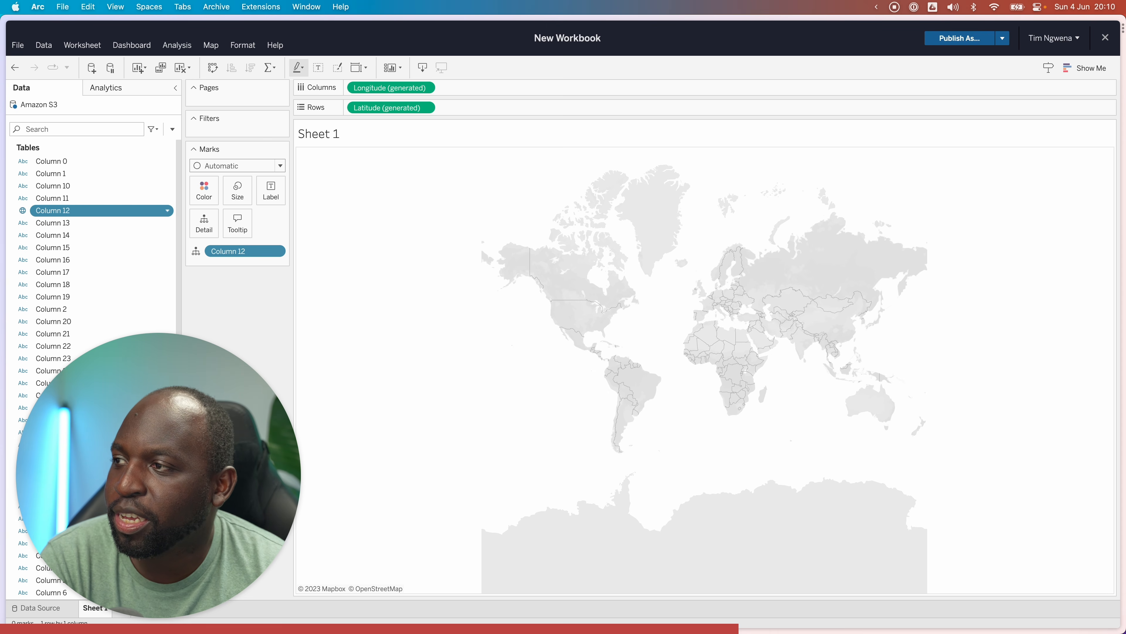
click(167, 210)
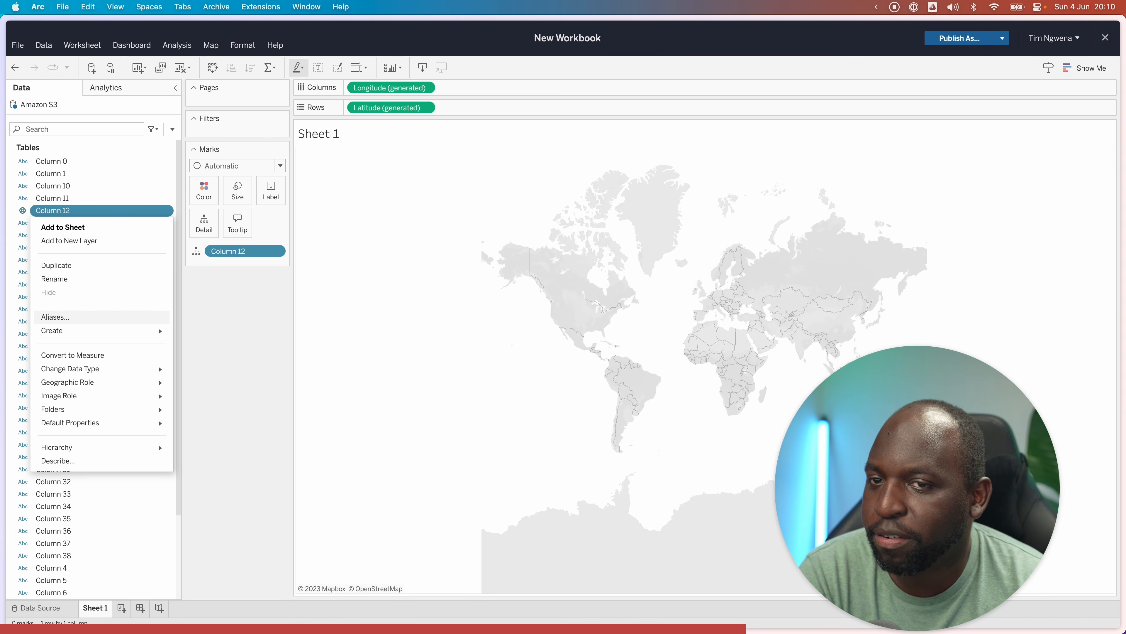
click(208, 376)
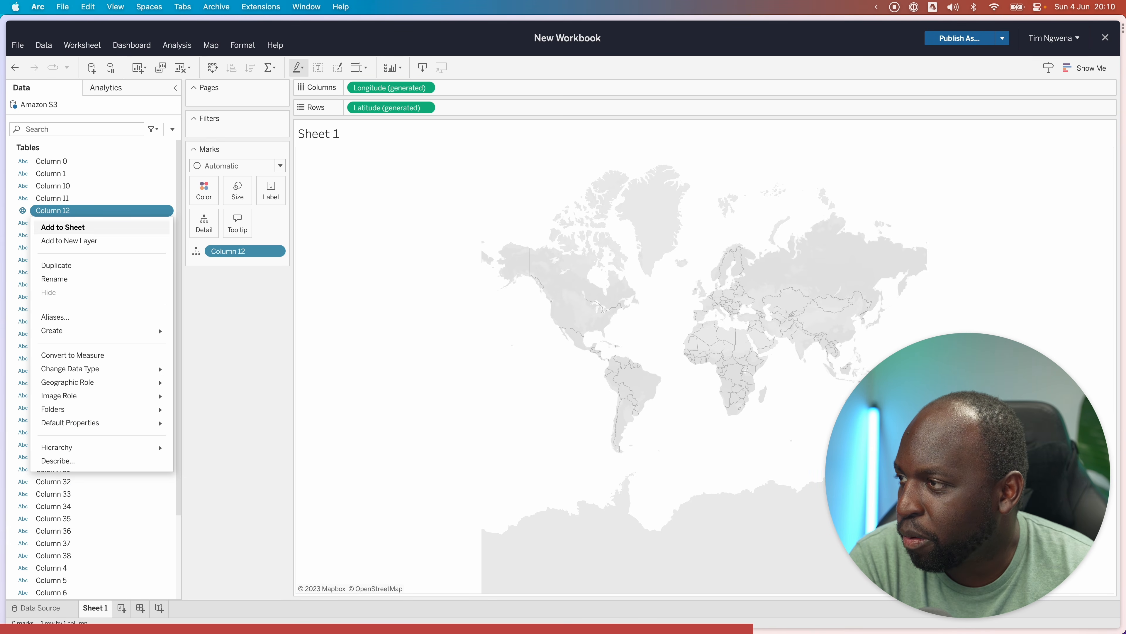
mouse_move(89, 382)
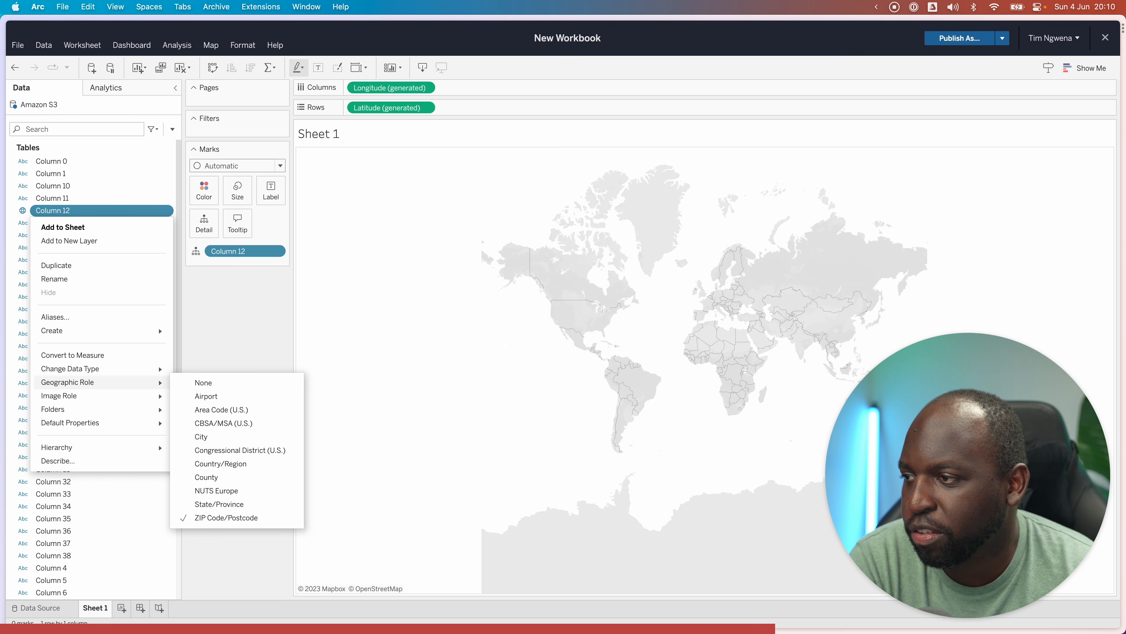
click(239, 338)
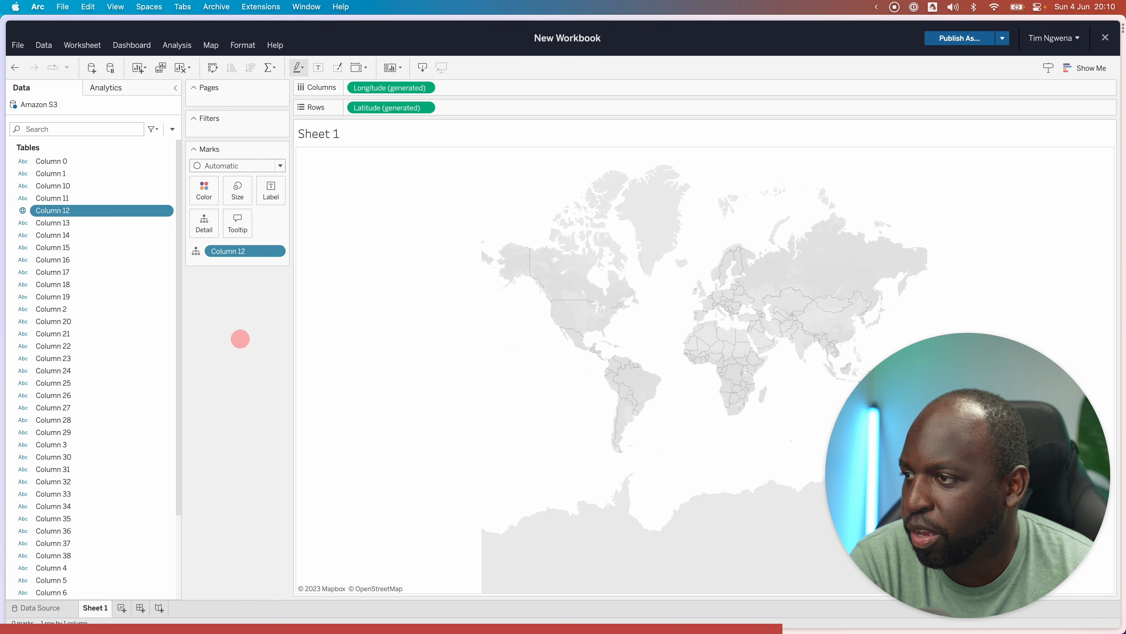
click(211, 44)
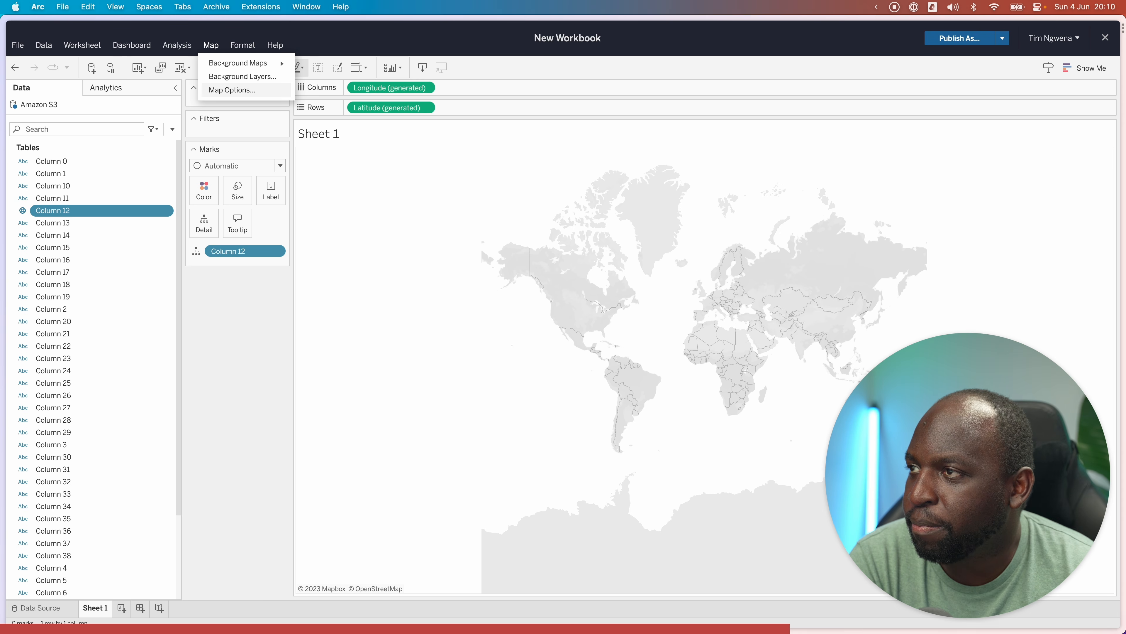
click(249, 89)
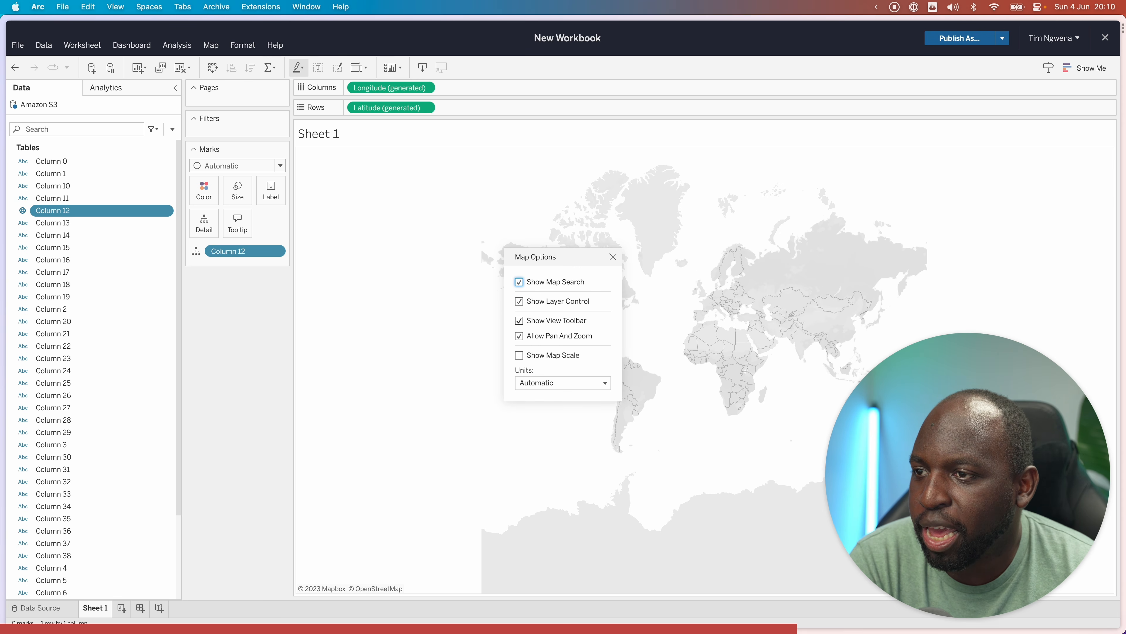
click(613, 256)
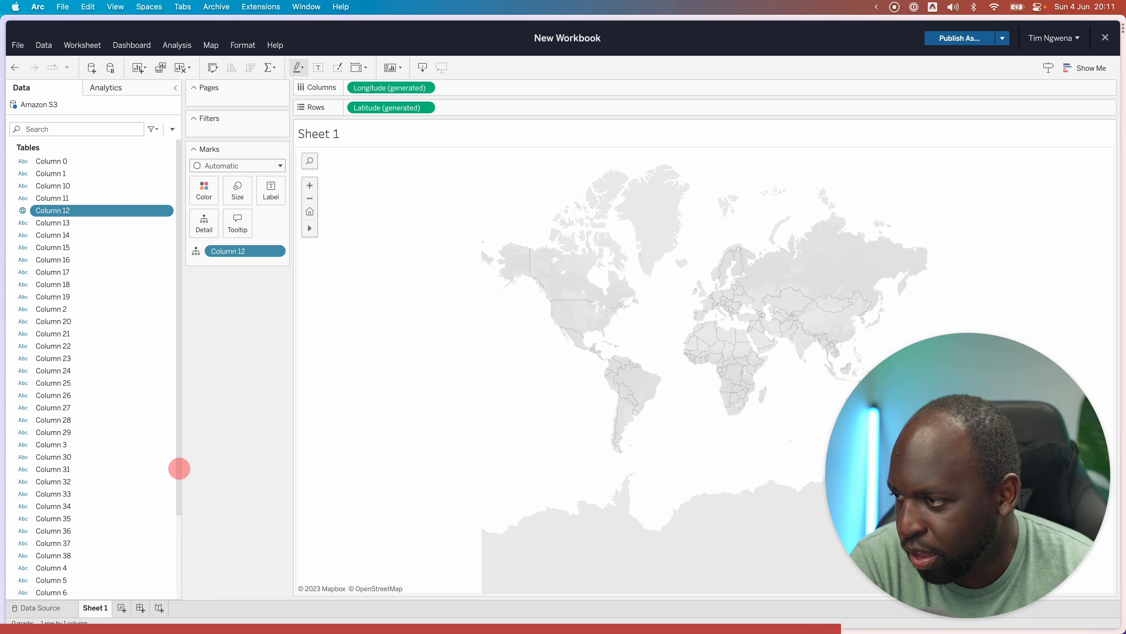
Size the map marks by "LFB Incident data Last 3 years.csv (Count)" and select areas across the world map to check for marks.
drag(177, 504, 178, 584)
drag(88, 565, 237, 190)
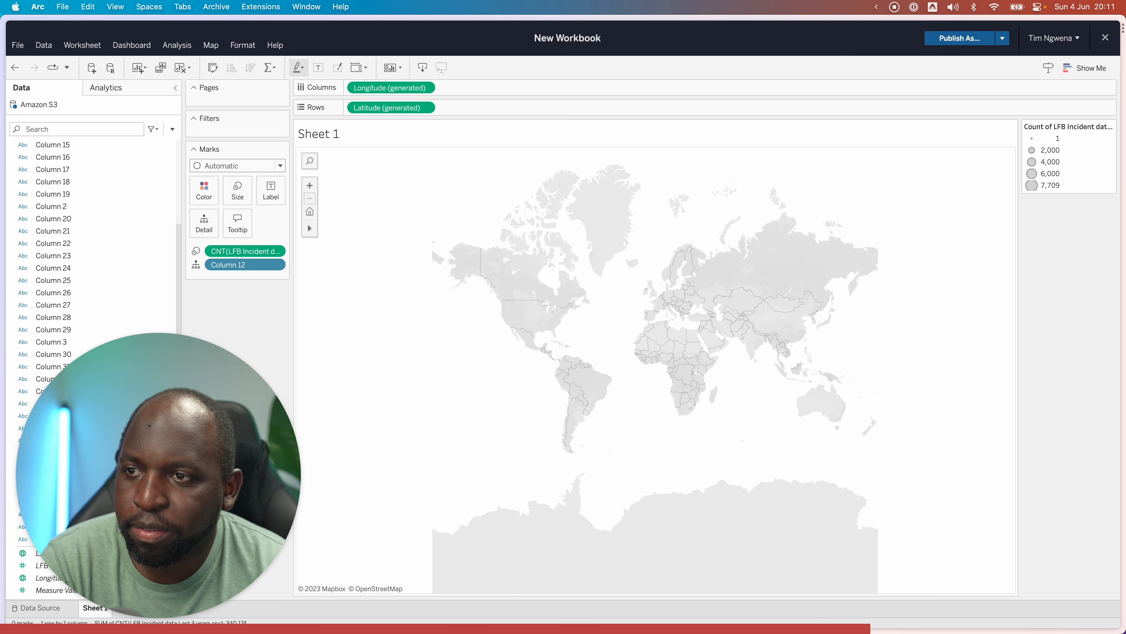
drag(517, 215, 831, 426)
click(413, 200)
drag(412, 199, 978, 534)
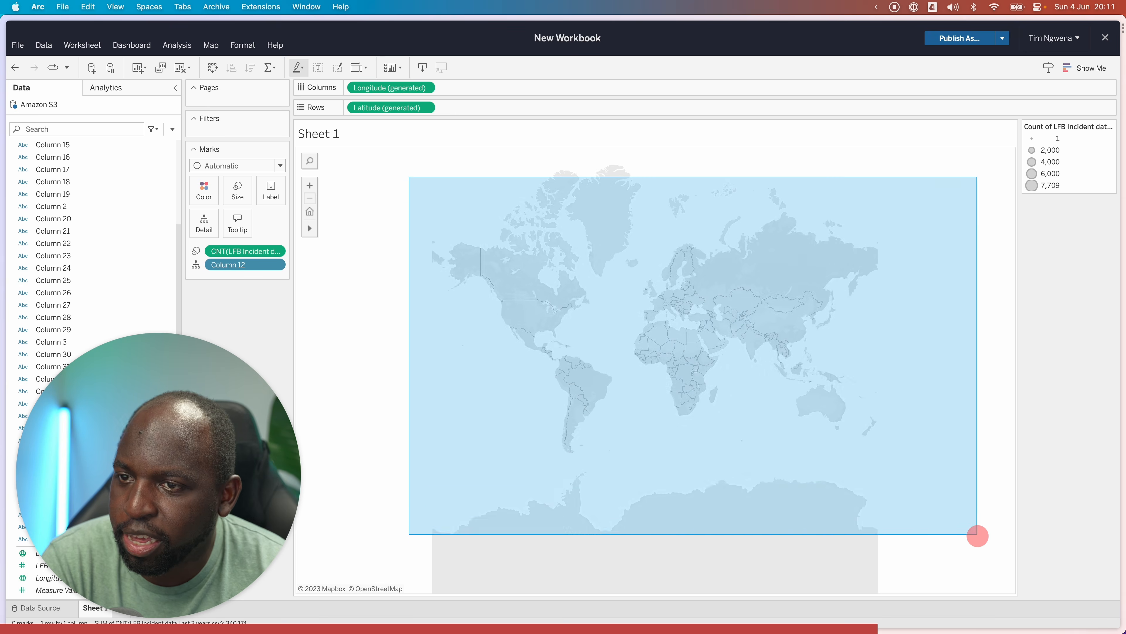
click(1032, 185)
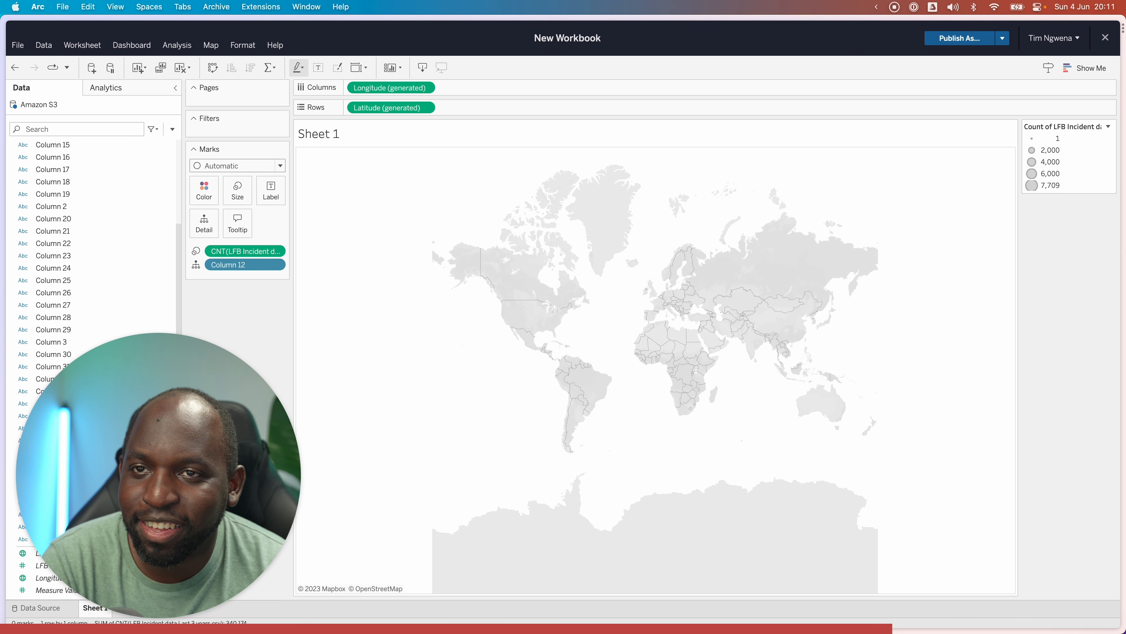
drag(450, 189, 829, 401)
drag(491, 227, 610, 341)
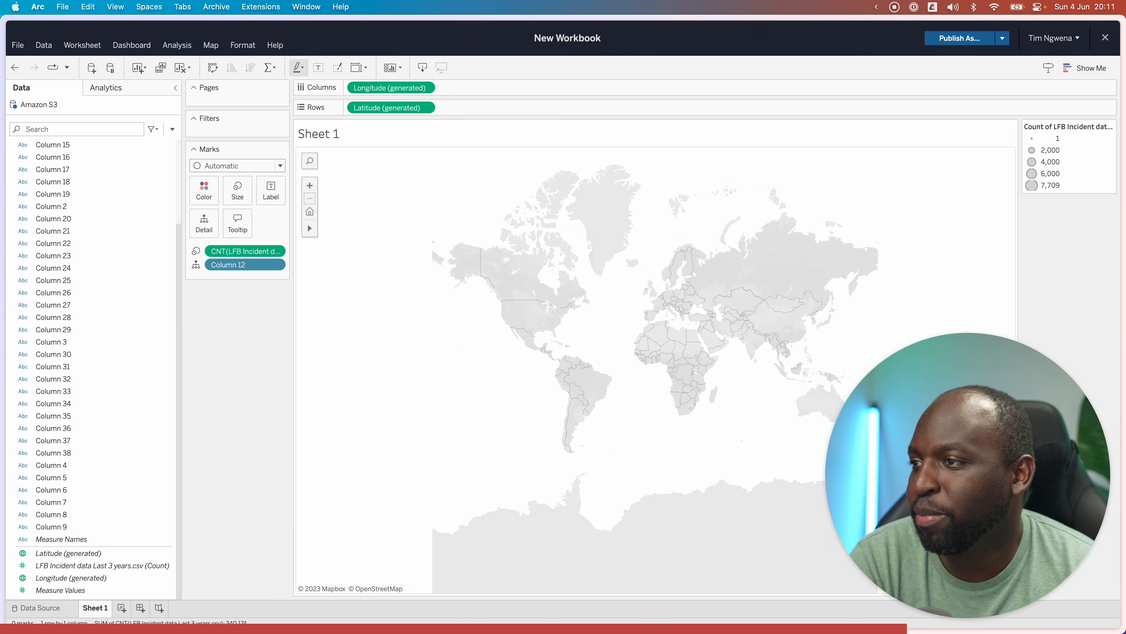
Add a new worksheet and build a bar chart of "LFB Incident data Last 3 years.csv (Count)" by Column 12.
scroll(89, 368, up, 5)
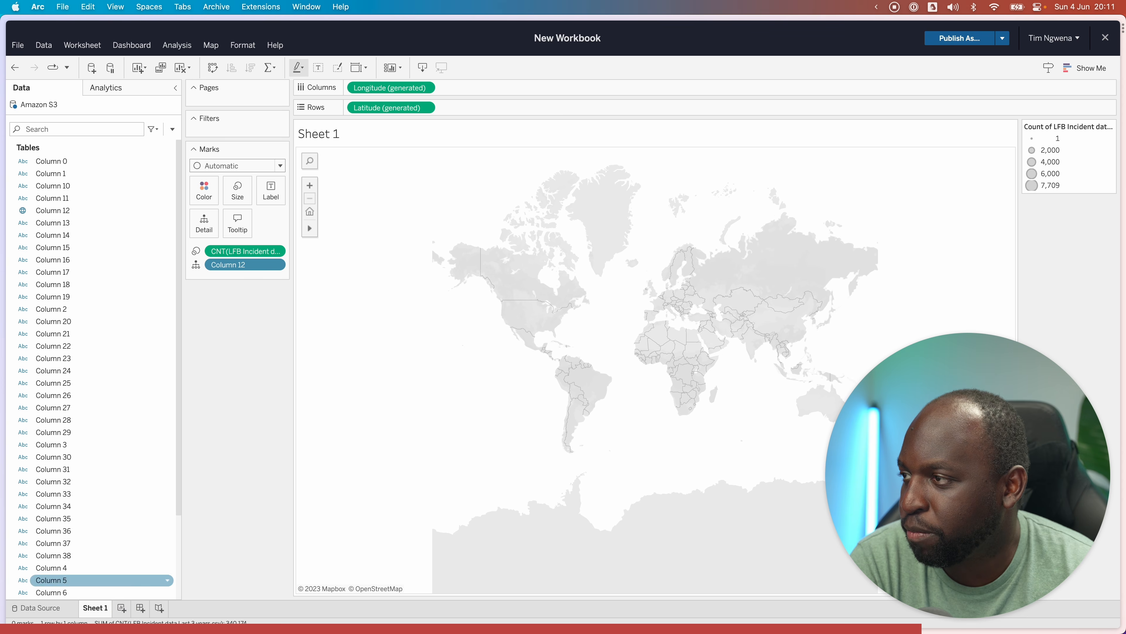
click(122, 607)
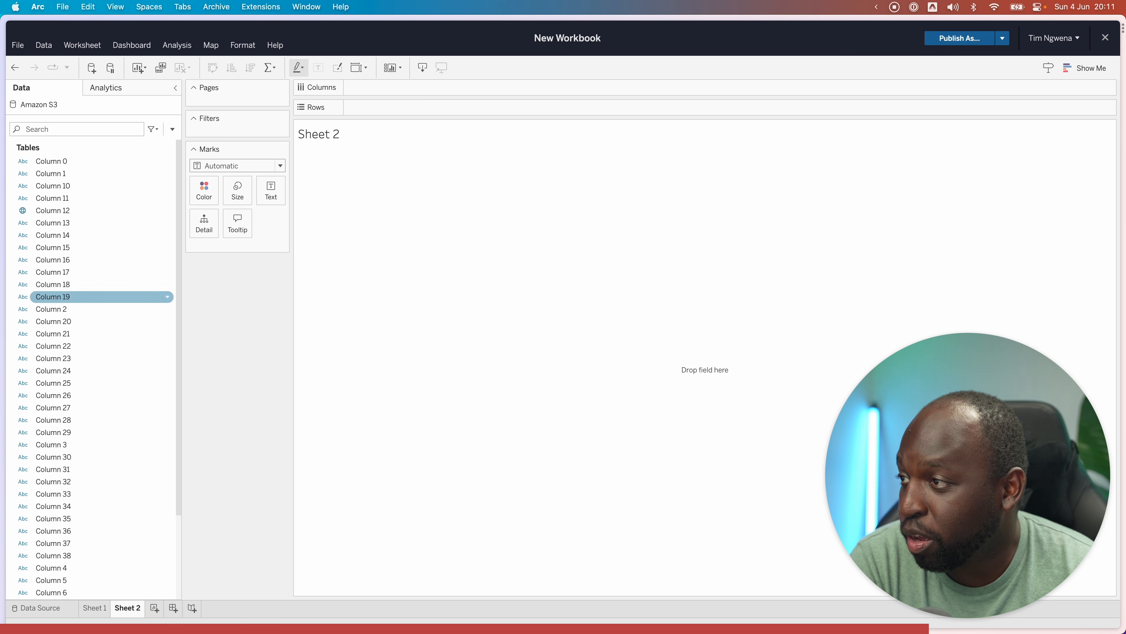
drag(51, 211, 402, 108)
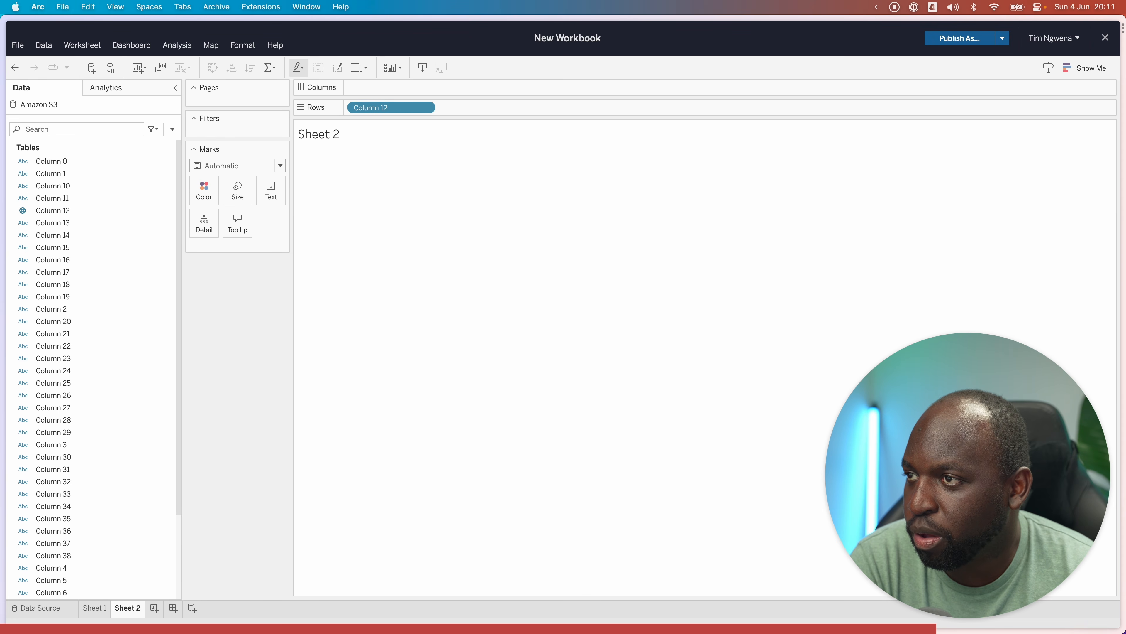
scroll(80, 555, down, 4)
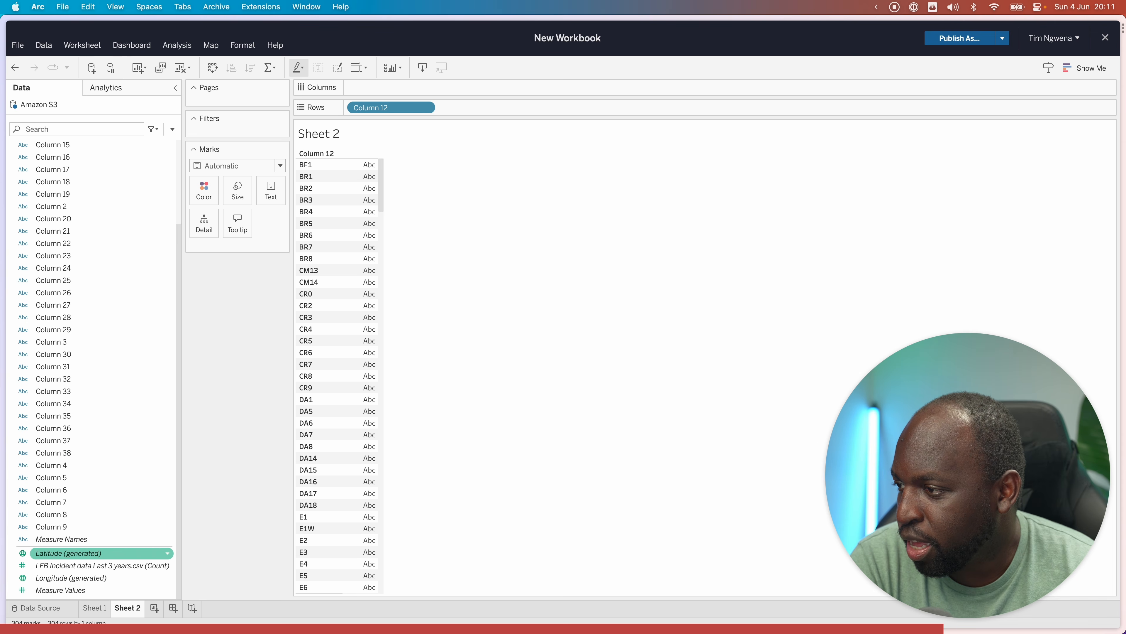
drag(81, 565, 390, 88)
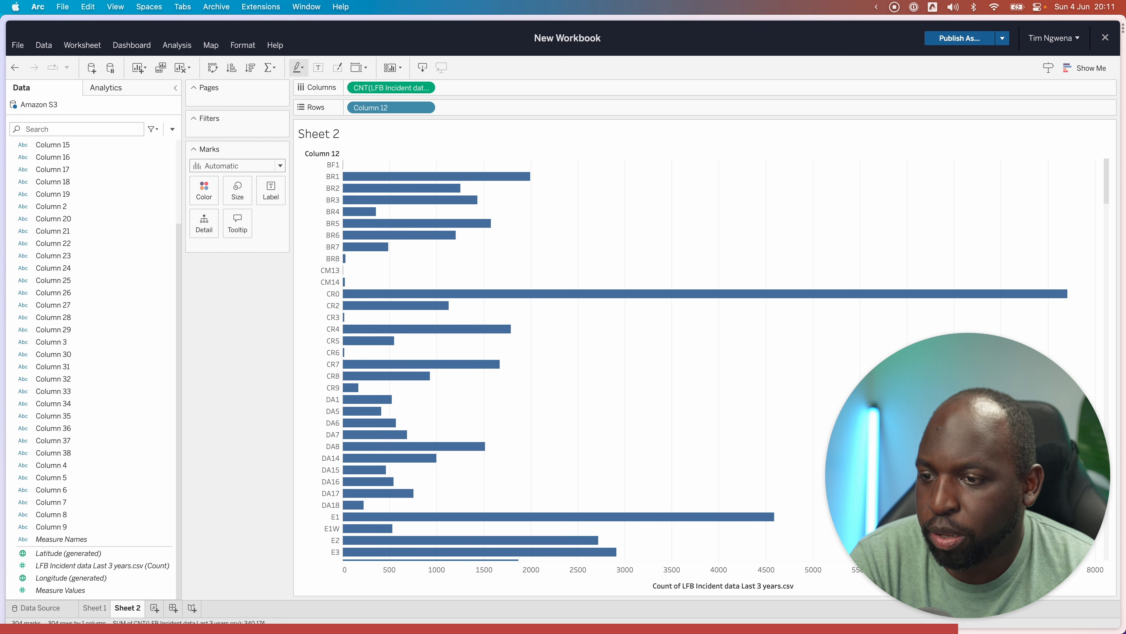
Sort Sheet 2's bars by count in descending order and compare them with the Sheet 1 bar chart in Tableau Desktop.
click(800, 585)
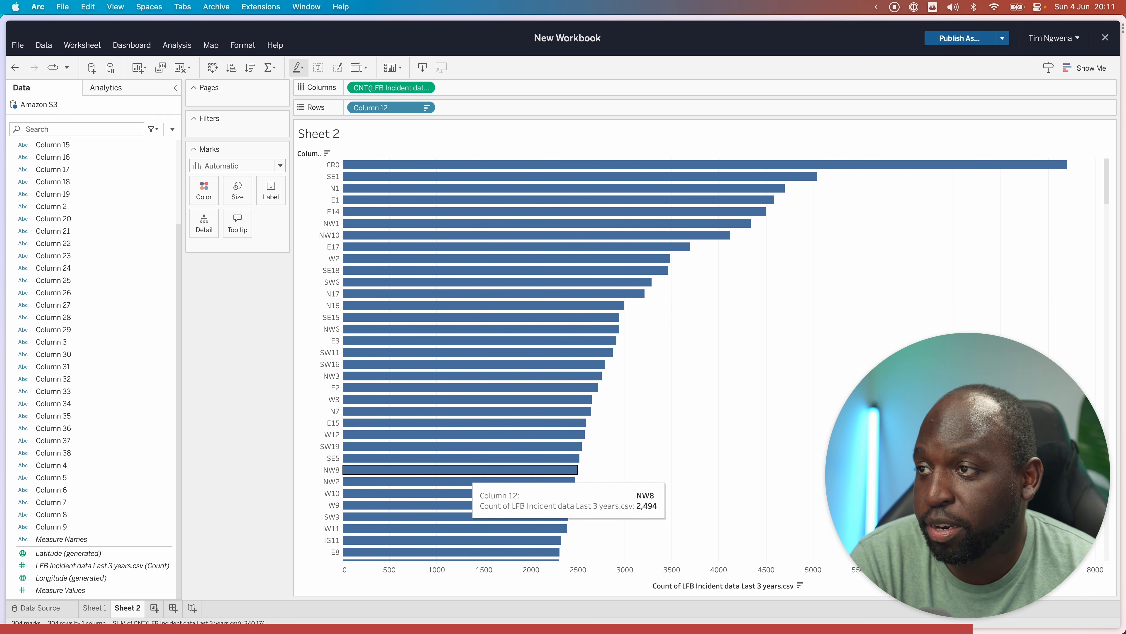
key(ctrl+Up)
click(672, 284)
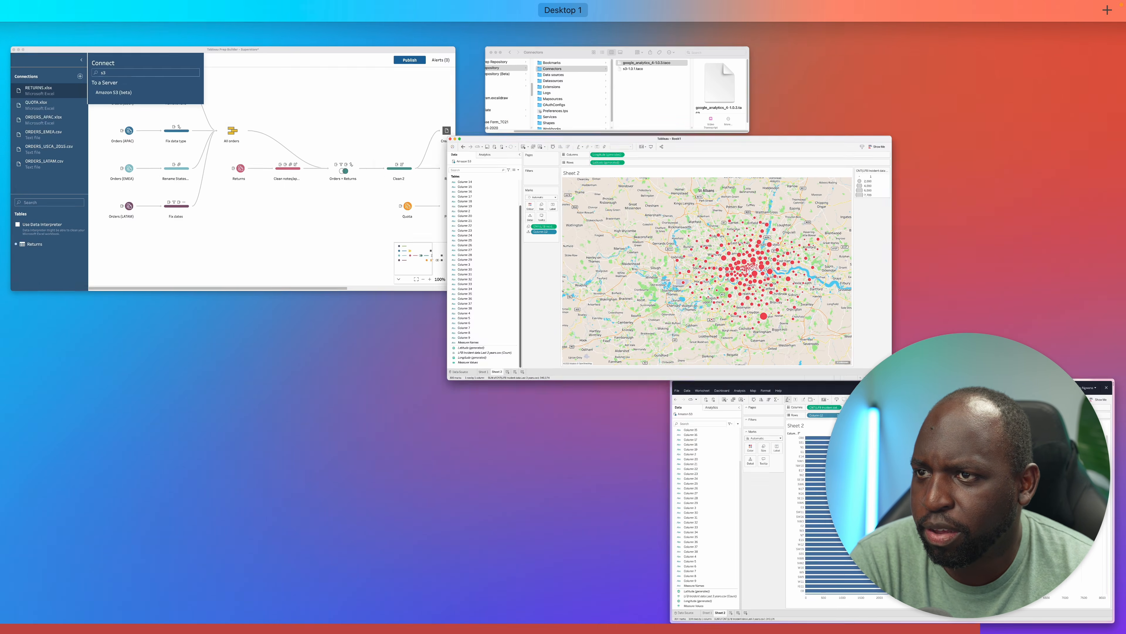
click(93, 612)
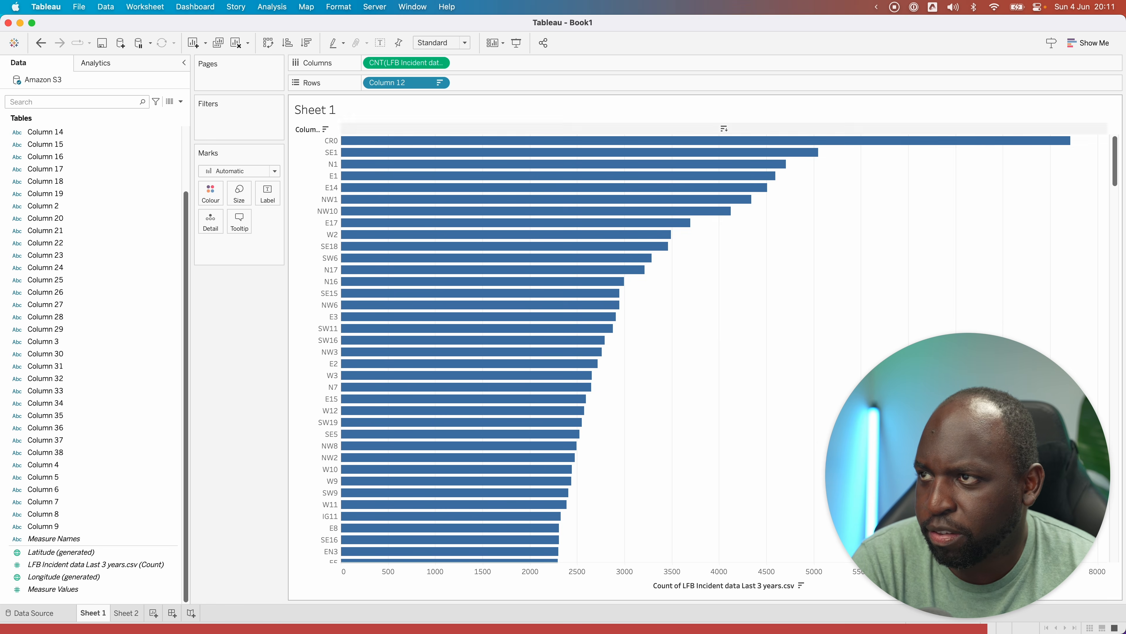
View the postcode map on Sheet 2 and check the options for its unknown locations without applying any.
click(141, 613)
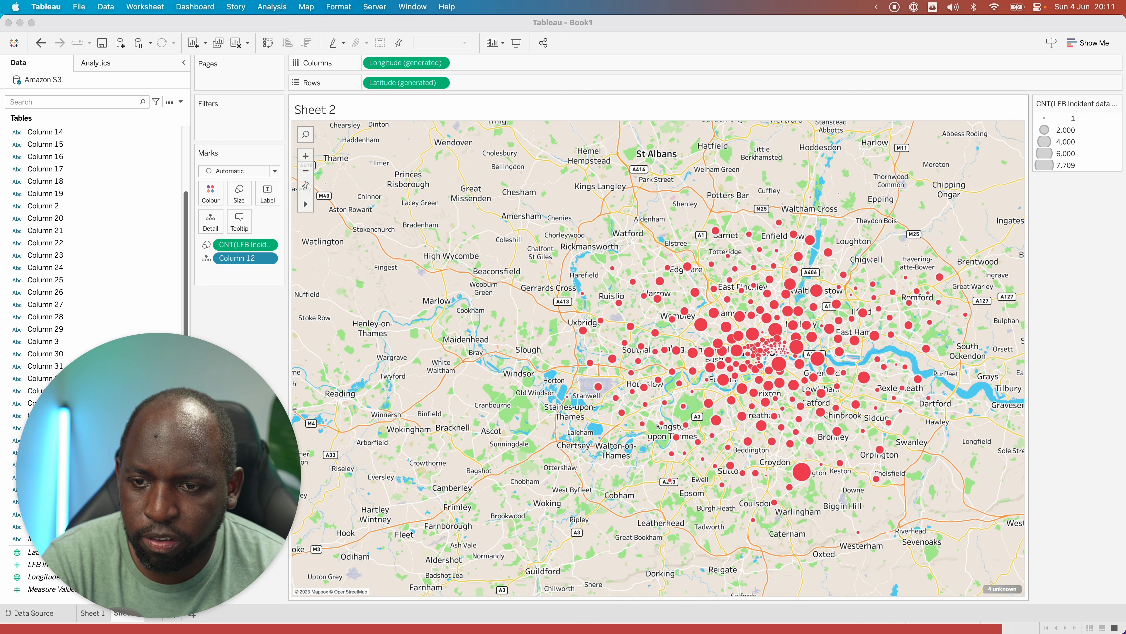
click(1002, 588)
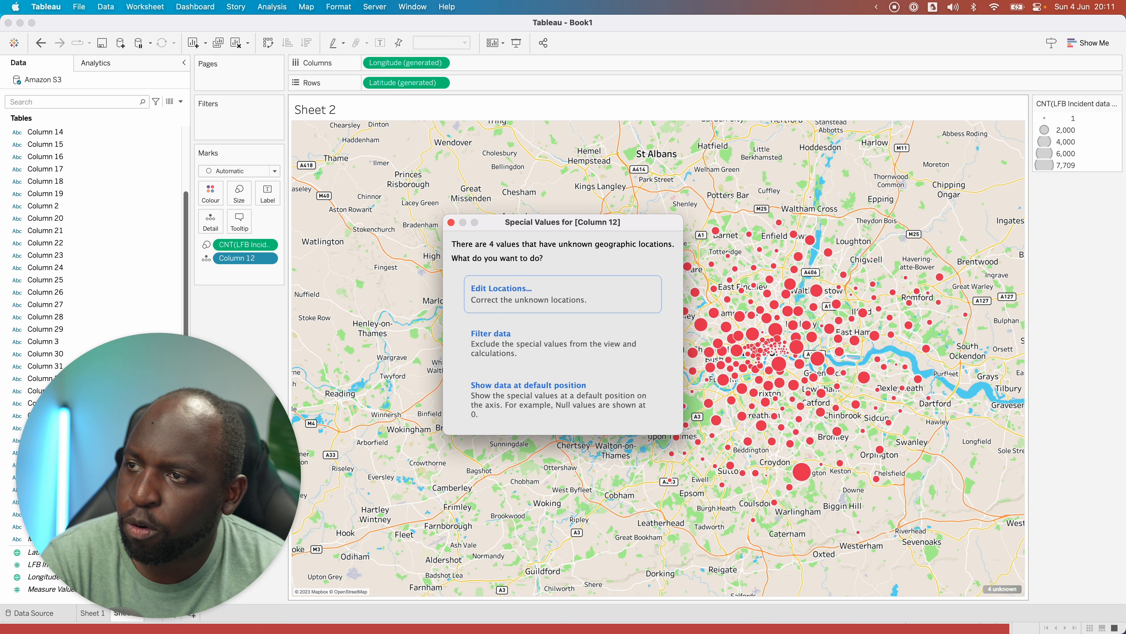
click(451, 222)
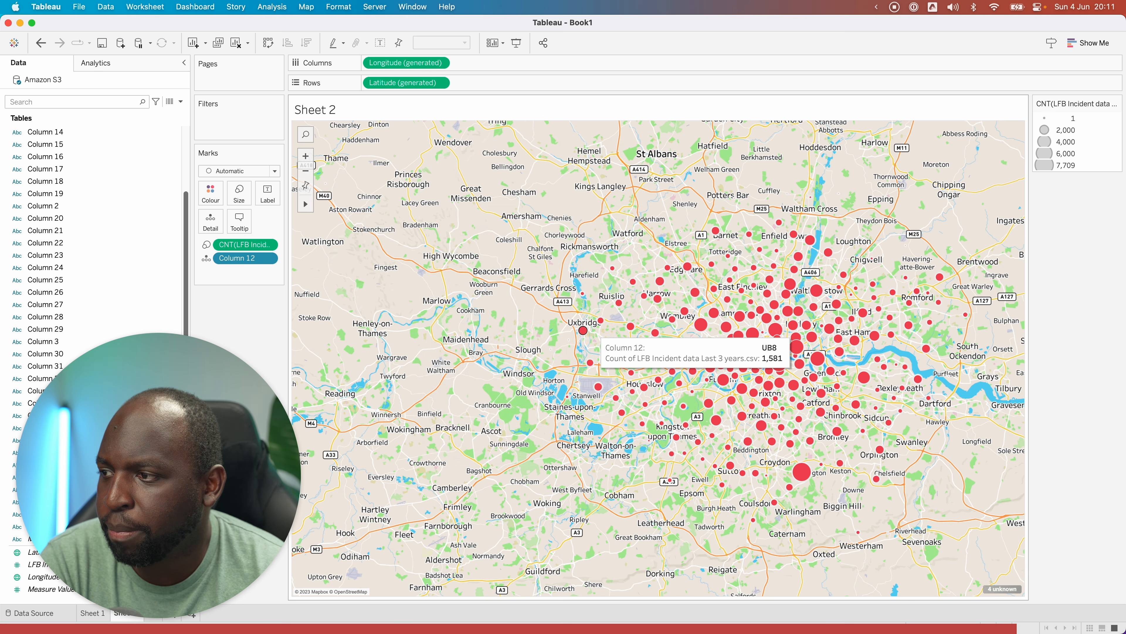
Switch back to the Tableau Cloud workbook in the browser and set Sheet 1's background map to Streets.
key(ctrl+Up)
click(606, 322)
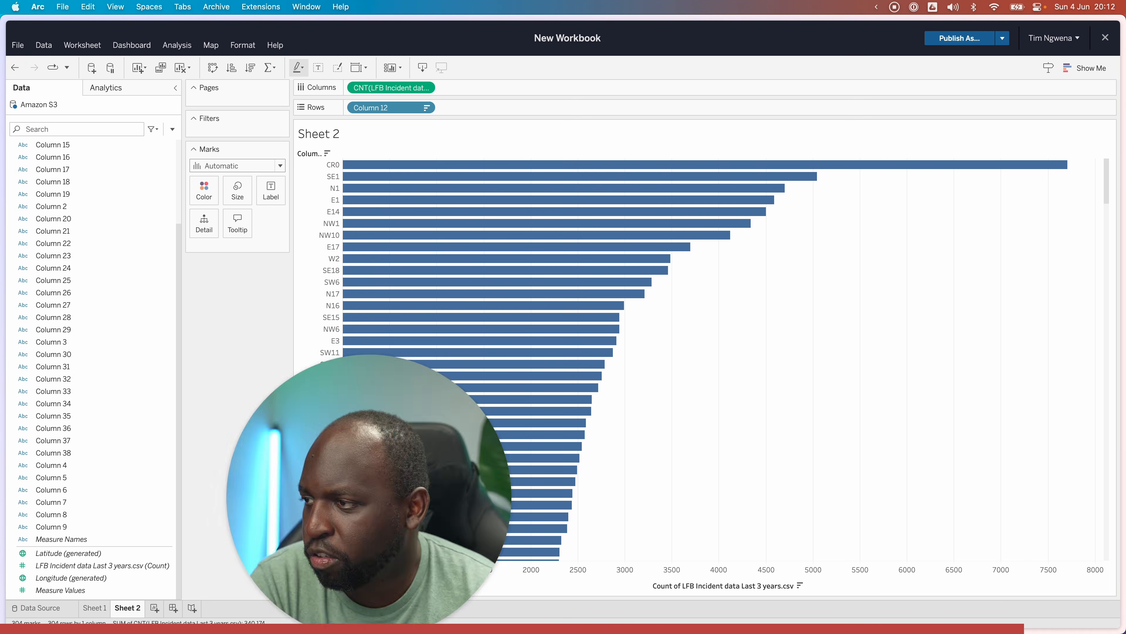
click(94, 607)
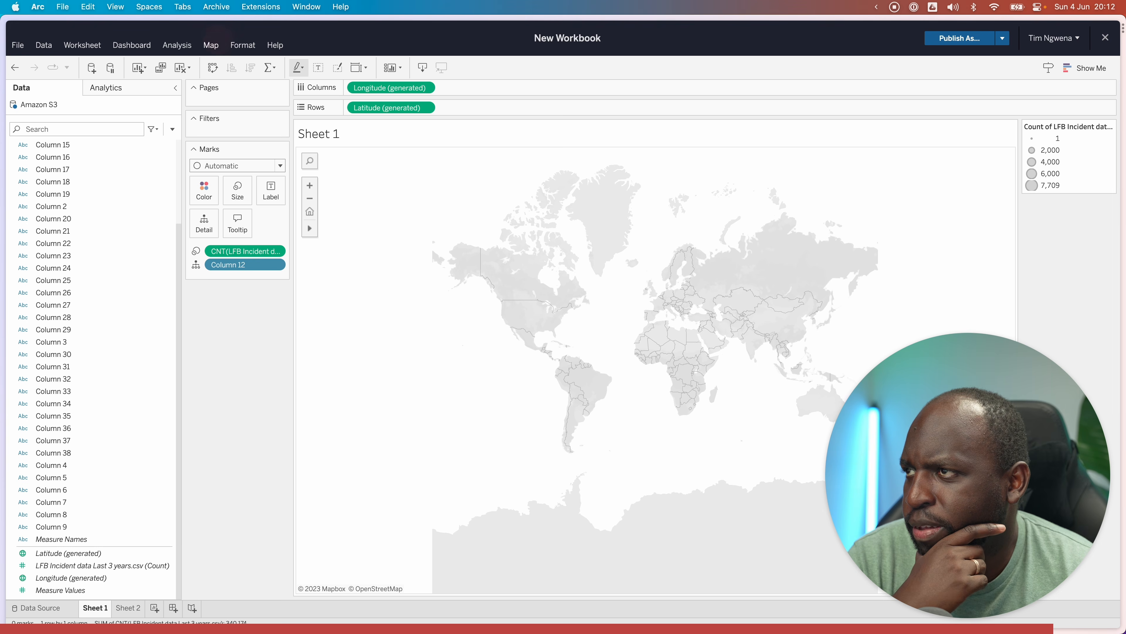
click(211, 45)
mouse_move(239, 63)
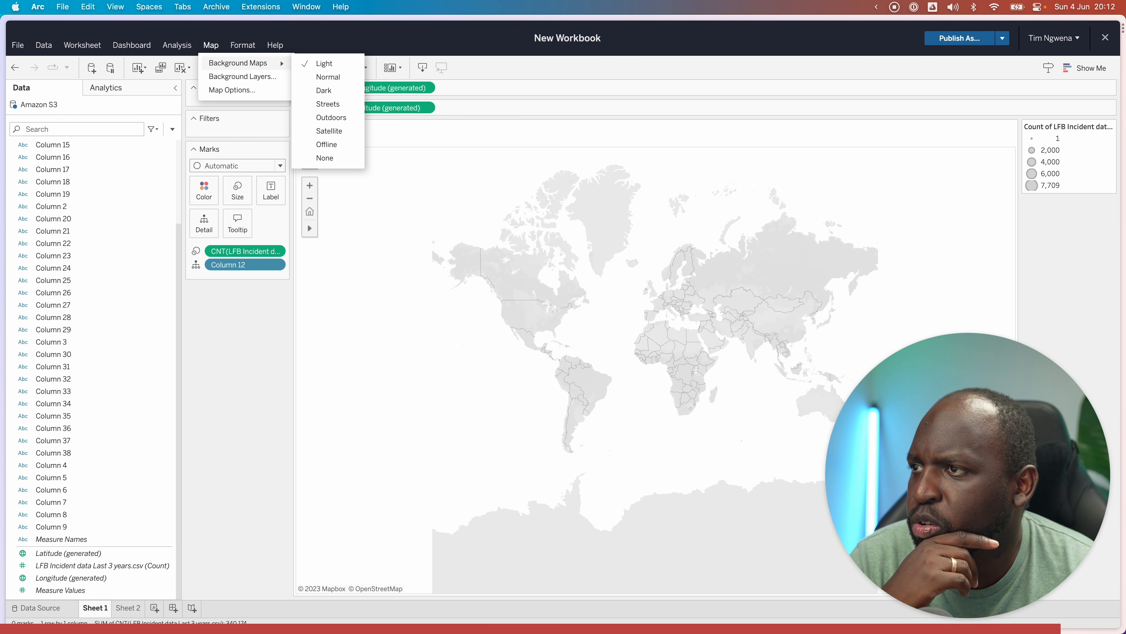
click(327, 104)
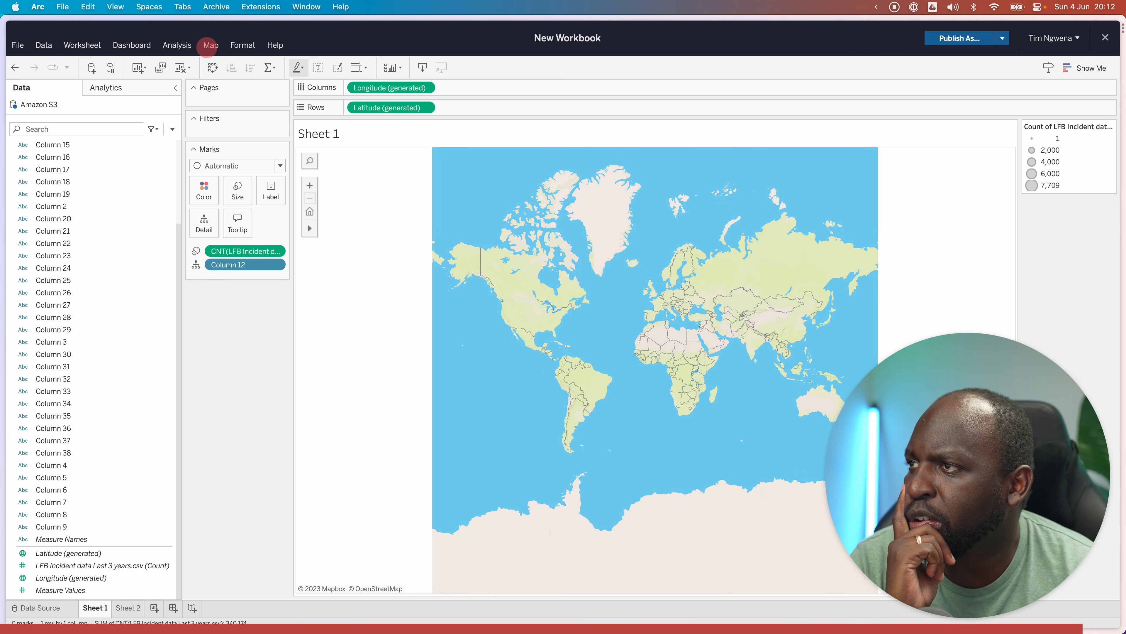
Turn off AdGuard AdBlocker protection for the Tableau Cloud site and check whether marks appear on Sheet 1's map.
click(211, 45)
mouse_move(1122, 44)
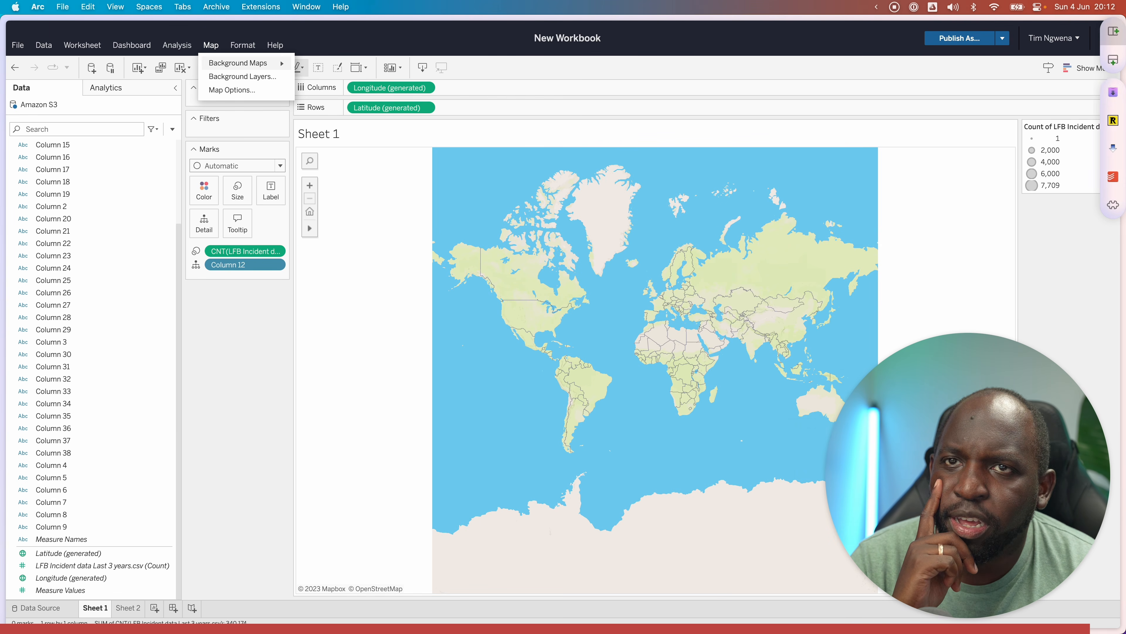
click(1113, 205)
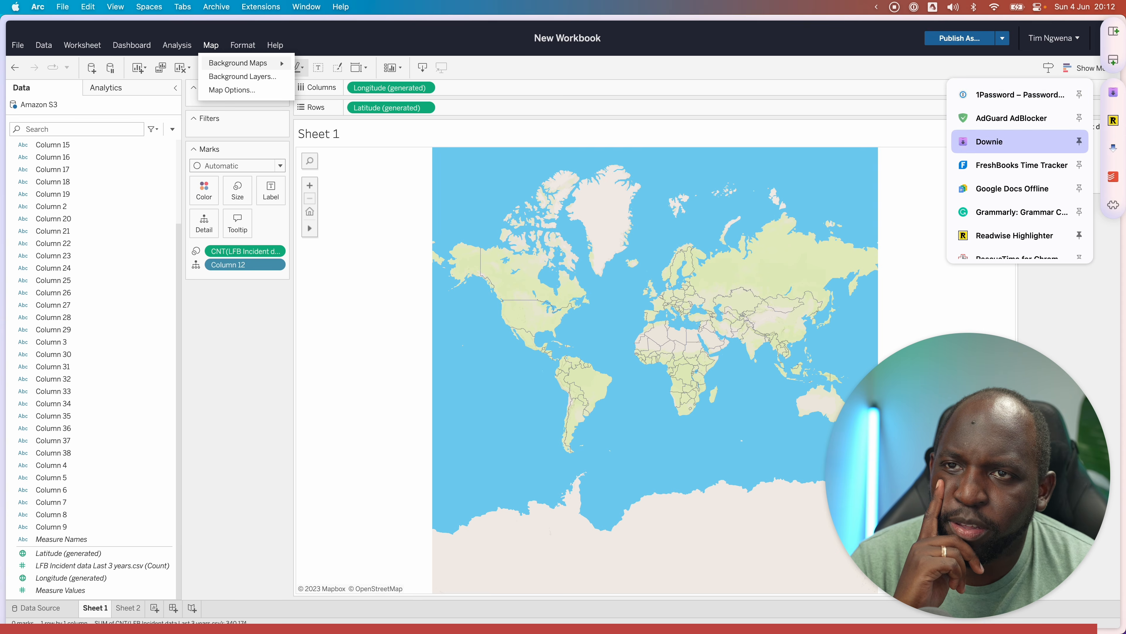
click(1012, 118)
click(1004, 153)
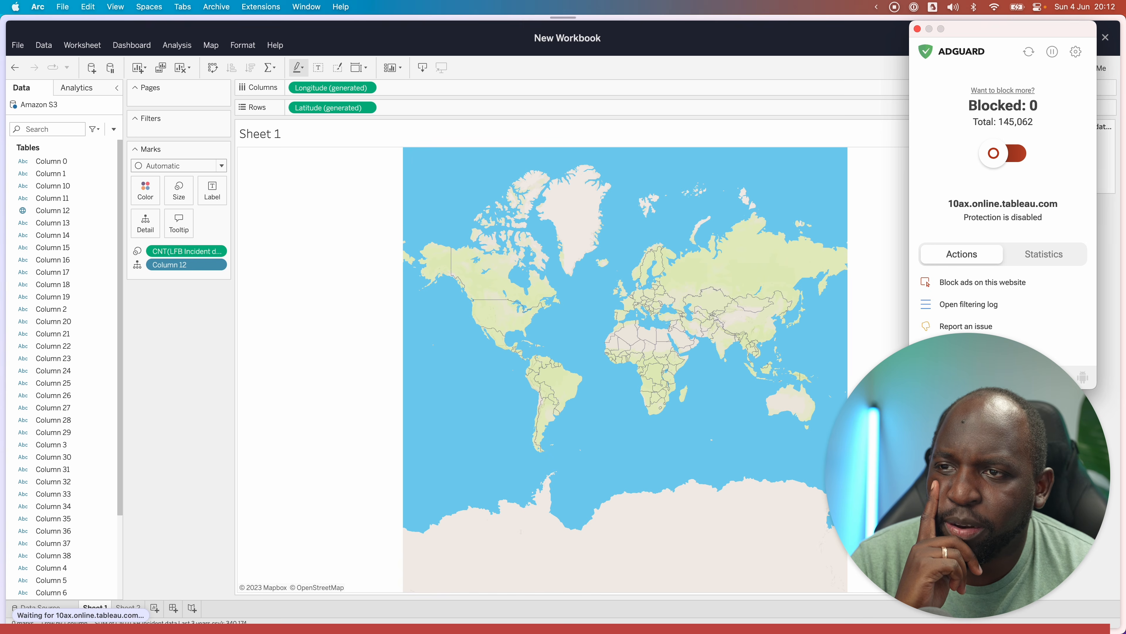
click(870, 266)
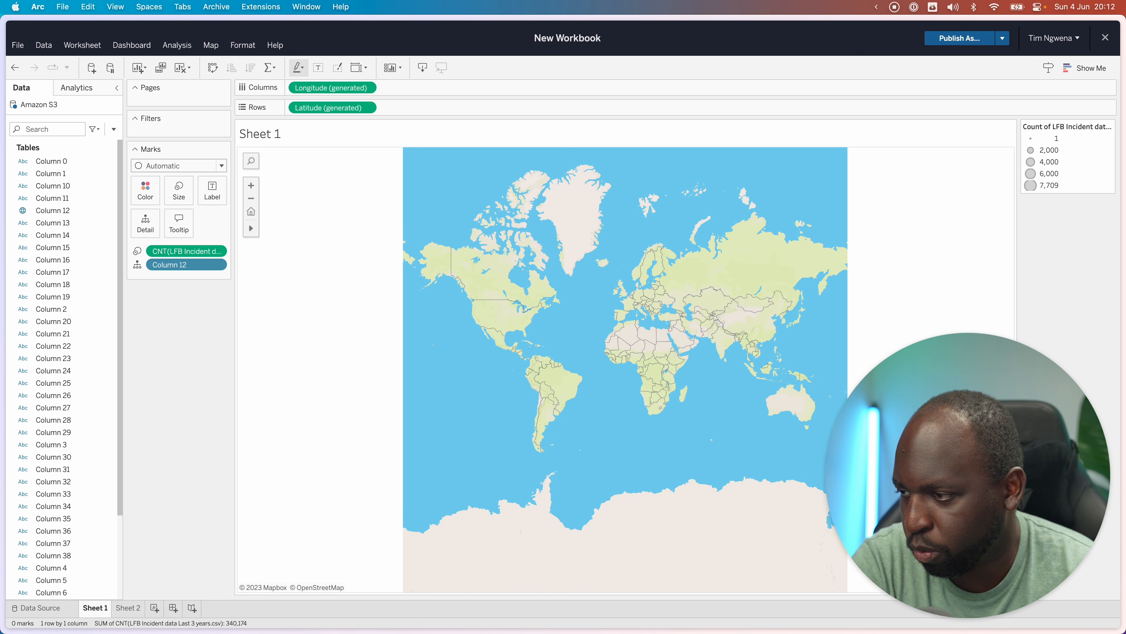
Open Sheet 2 of the Tableau Cloud workbook.
mouse_move(121, 228)
mouse_down()
mouse_move(119, 319)
mouse_move(120, 227)
mouse_up()
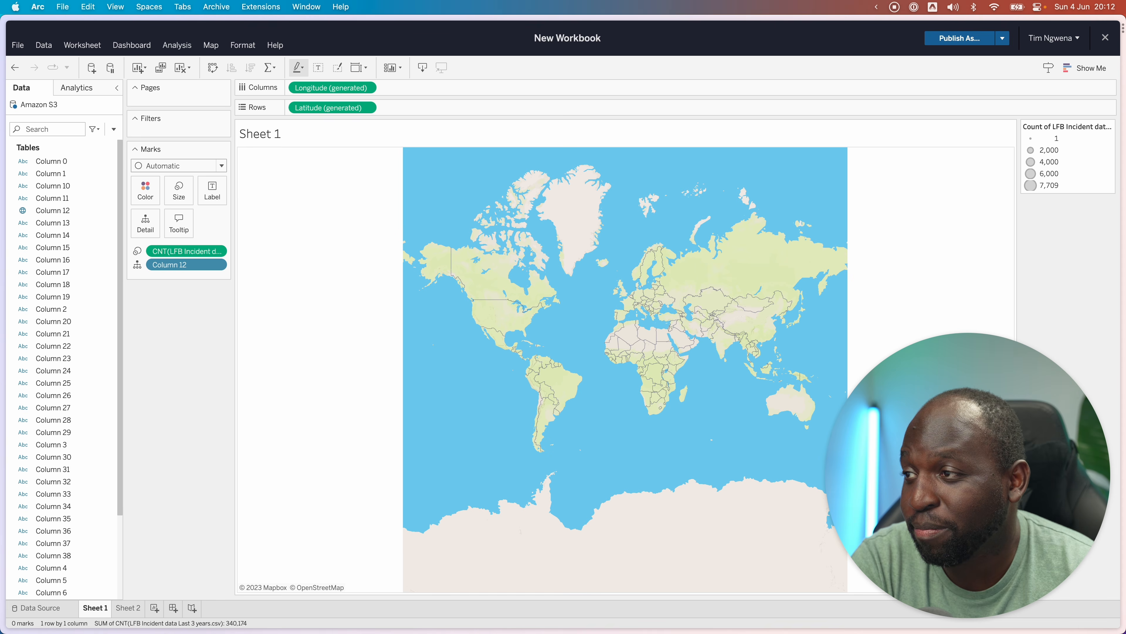
click(127, 607)
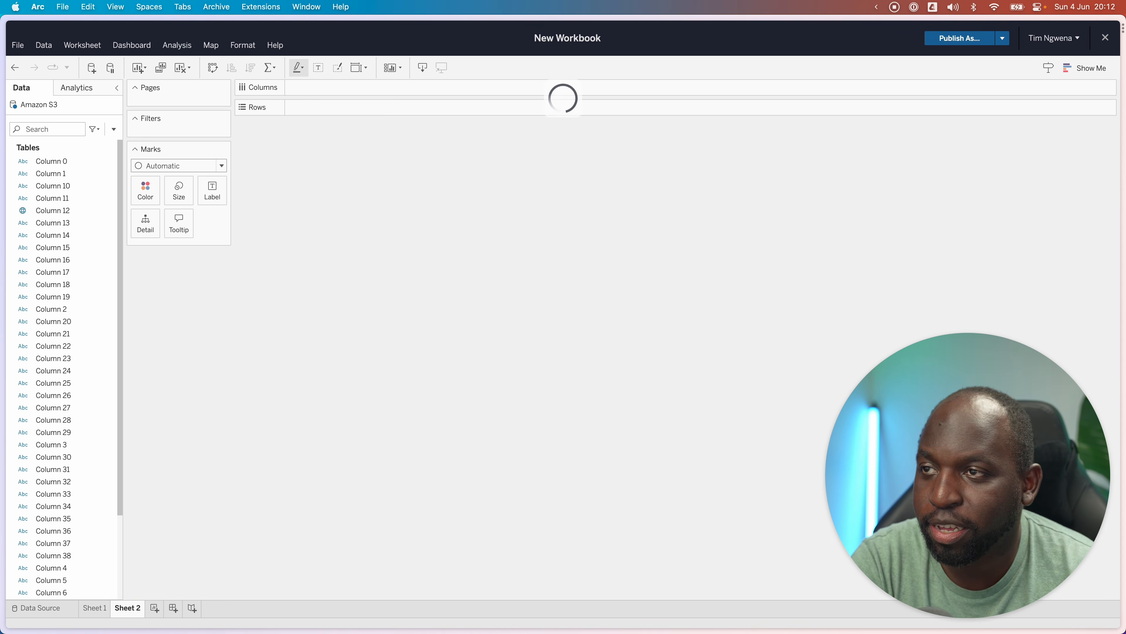